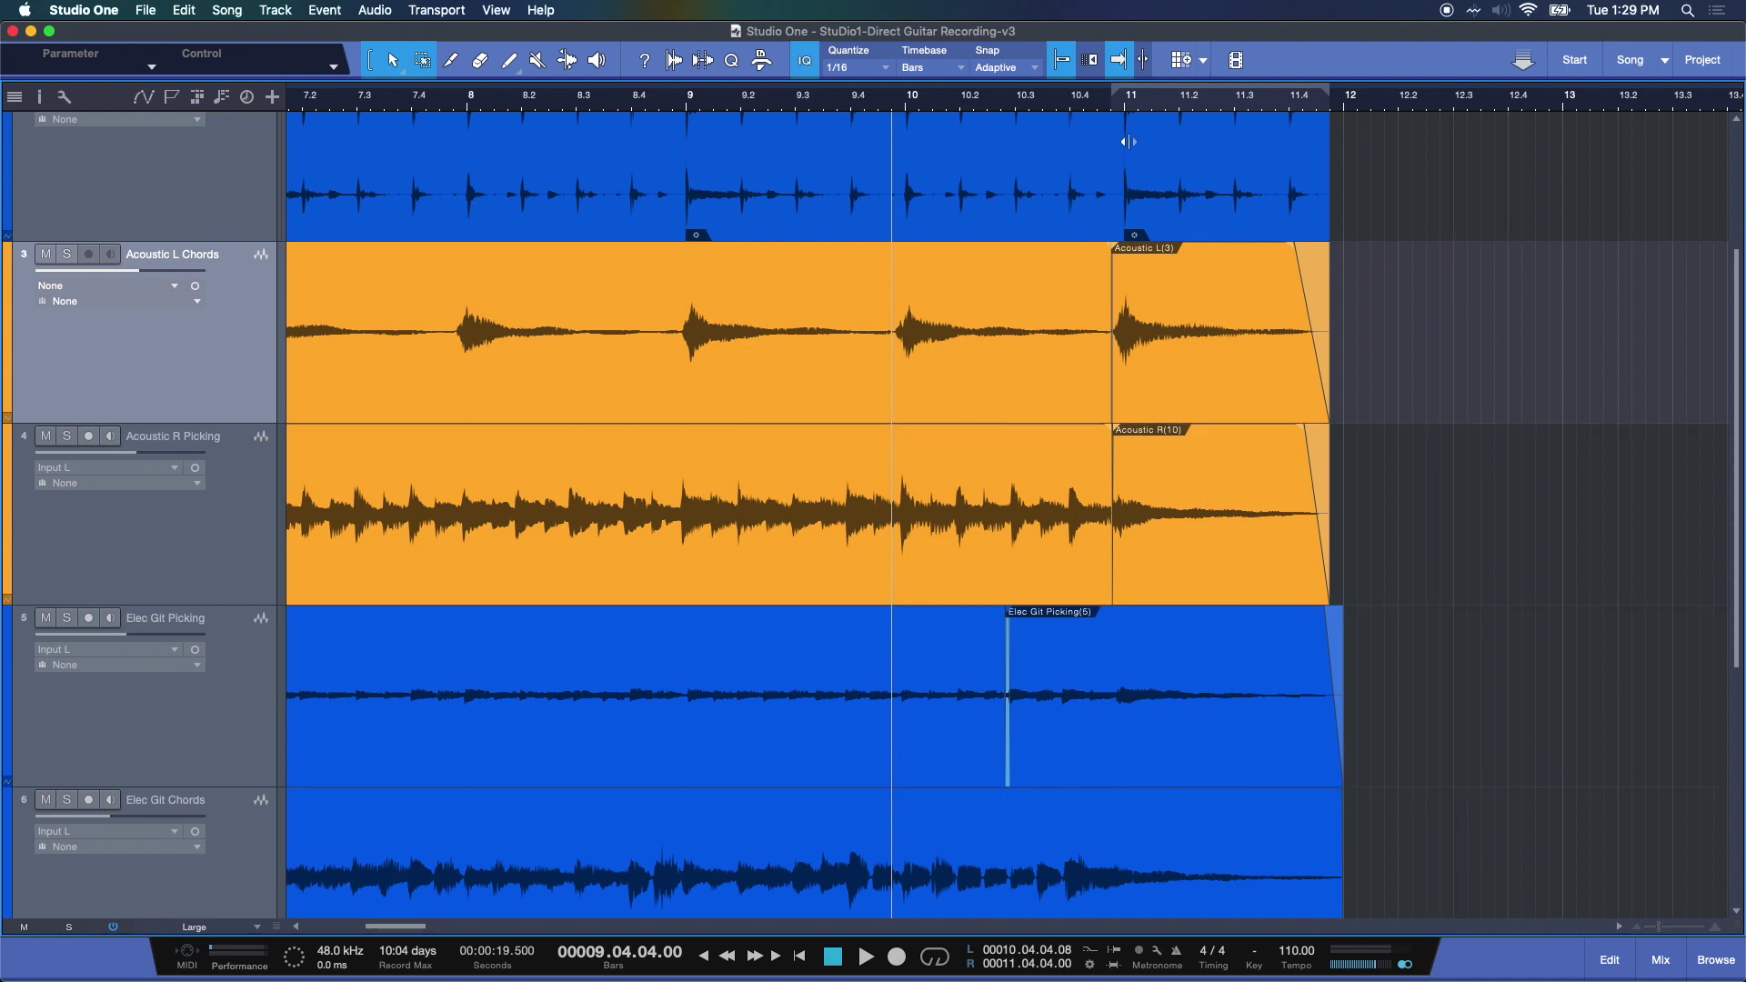
Step: Drag the loop start back one bar so the loop runs from about bar 9.4 to bar 12
drag(1103, 98, 1057, 102)
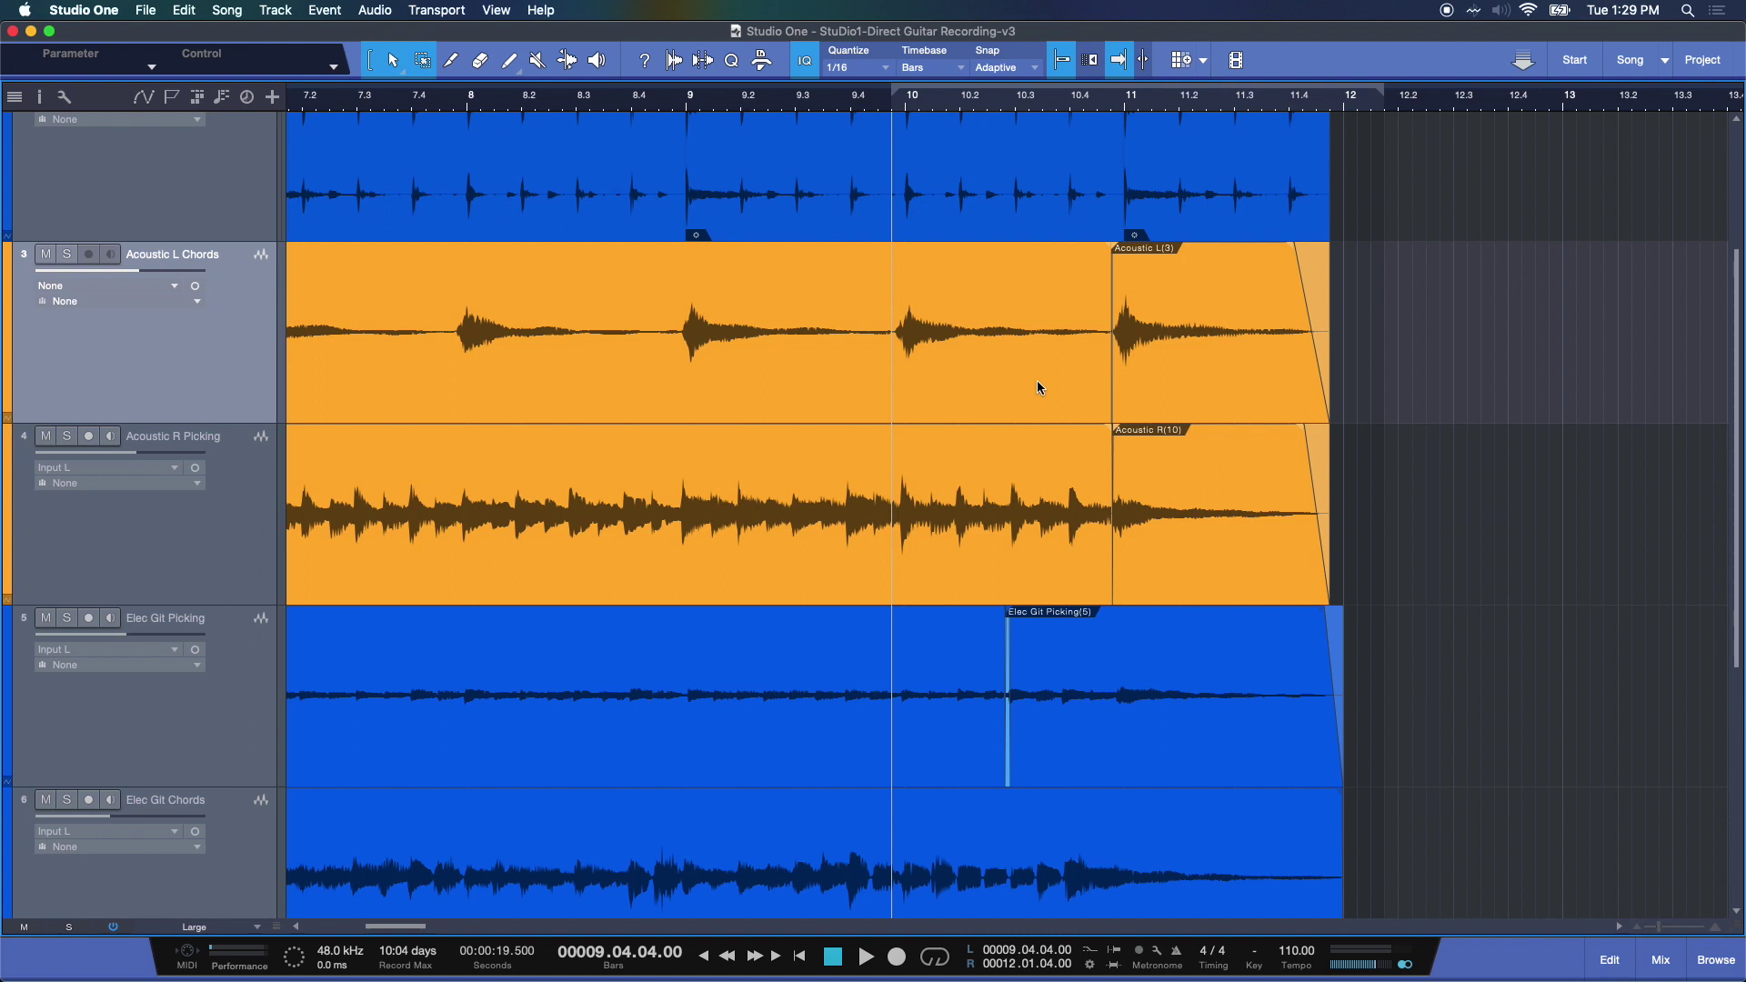
Step: Solo the Drums and Acoustic L Chords tracks
scroll(150, 285, up, 3)
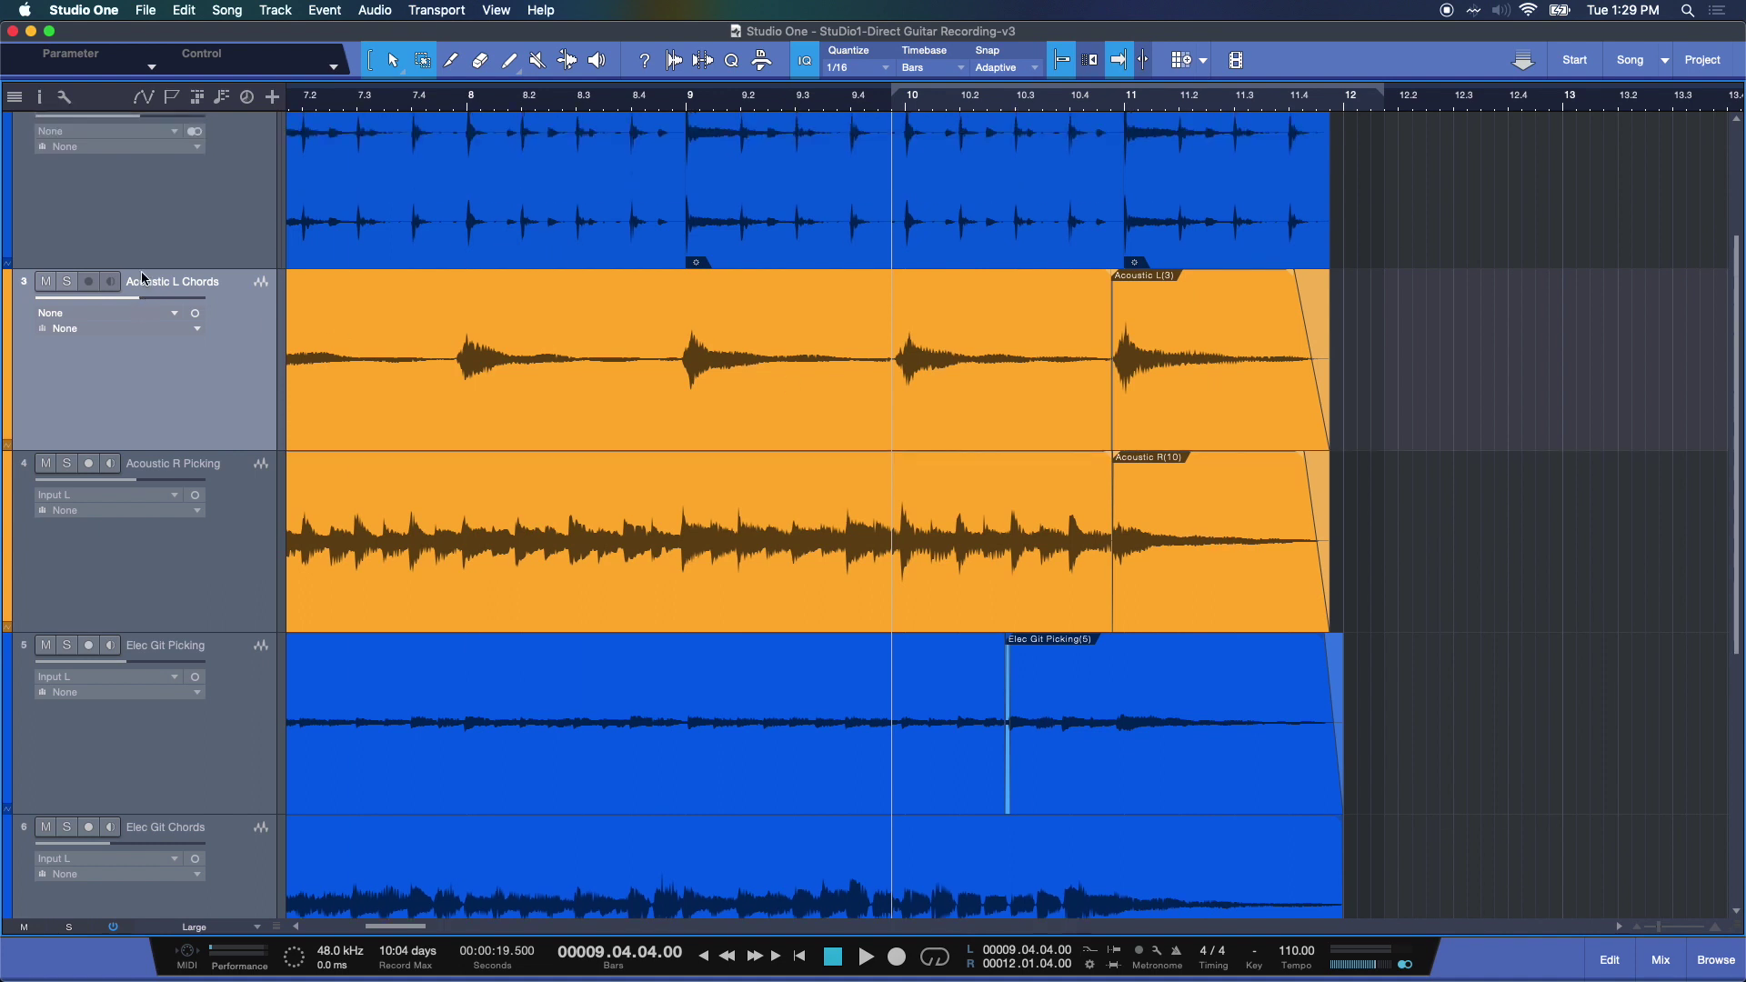
click(68, 156)
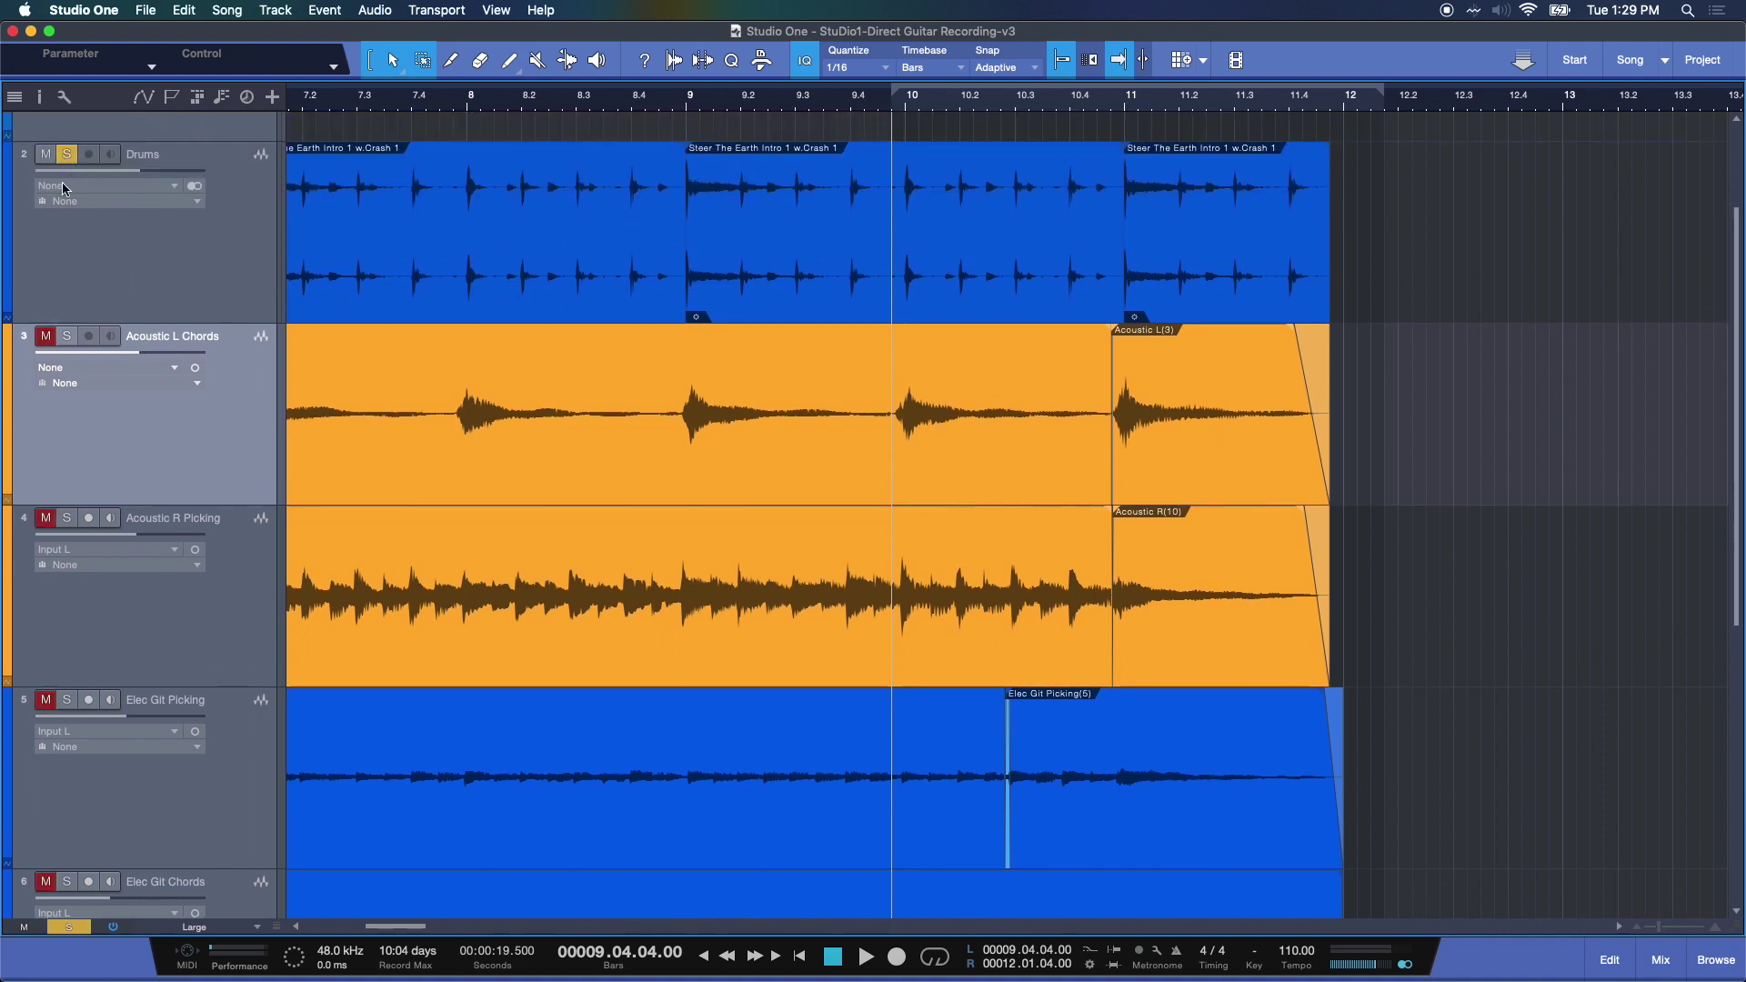
click(67, 337)
Step: Try moving Acoustic L(3) right and extending the main Acoustic L Chords event, then play it back
drag(1183, 444, 1526, 450)
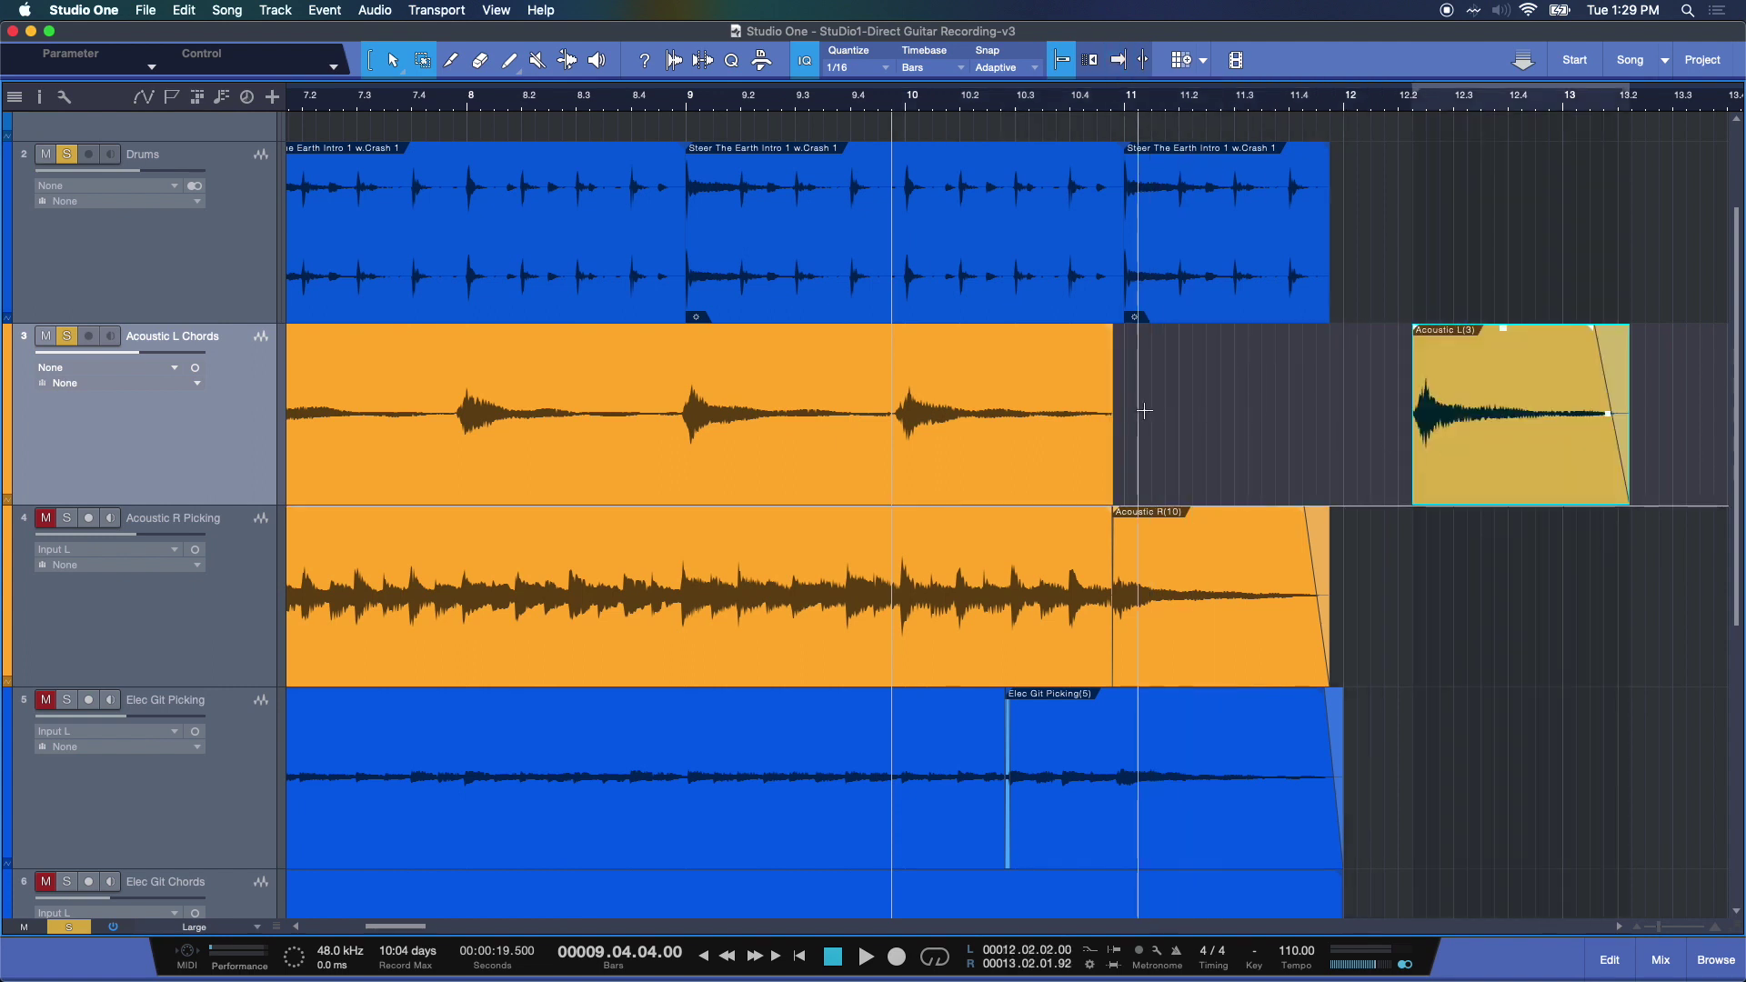
drag(1111, 420, 1344, 426)
key(space)
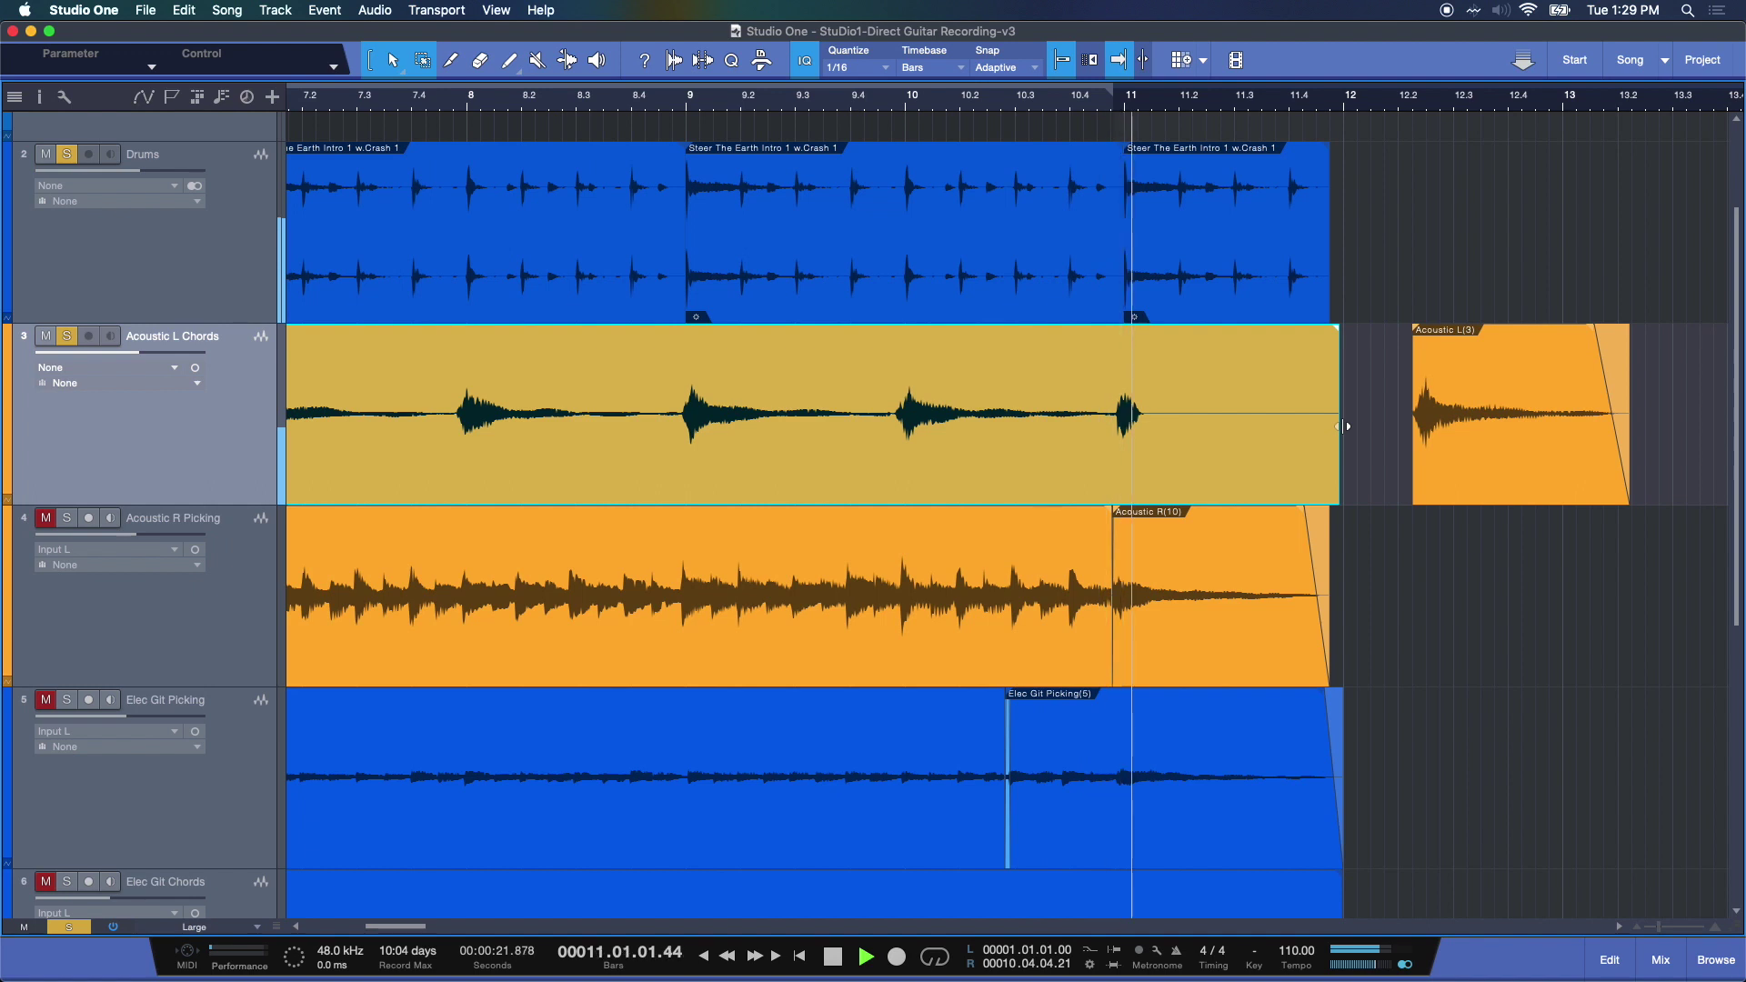
key(space)
key(p)
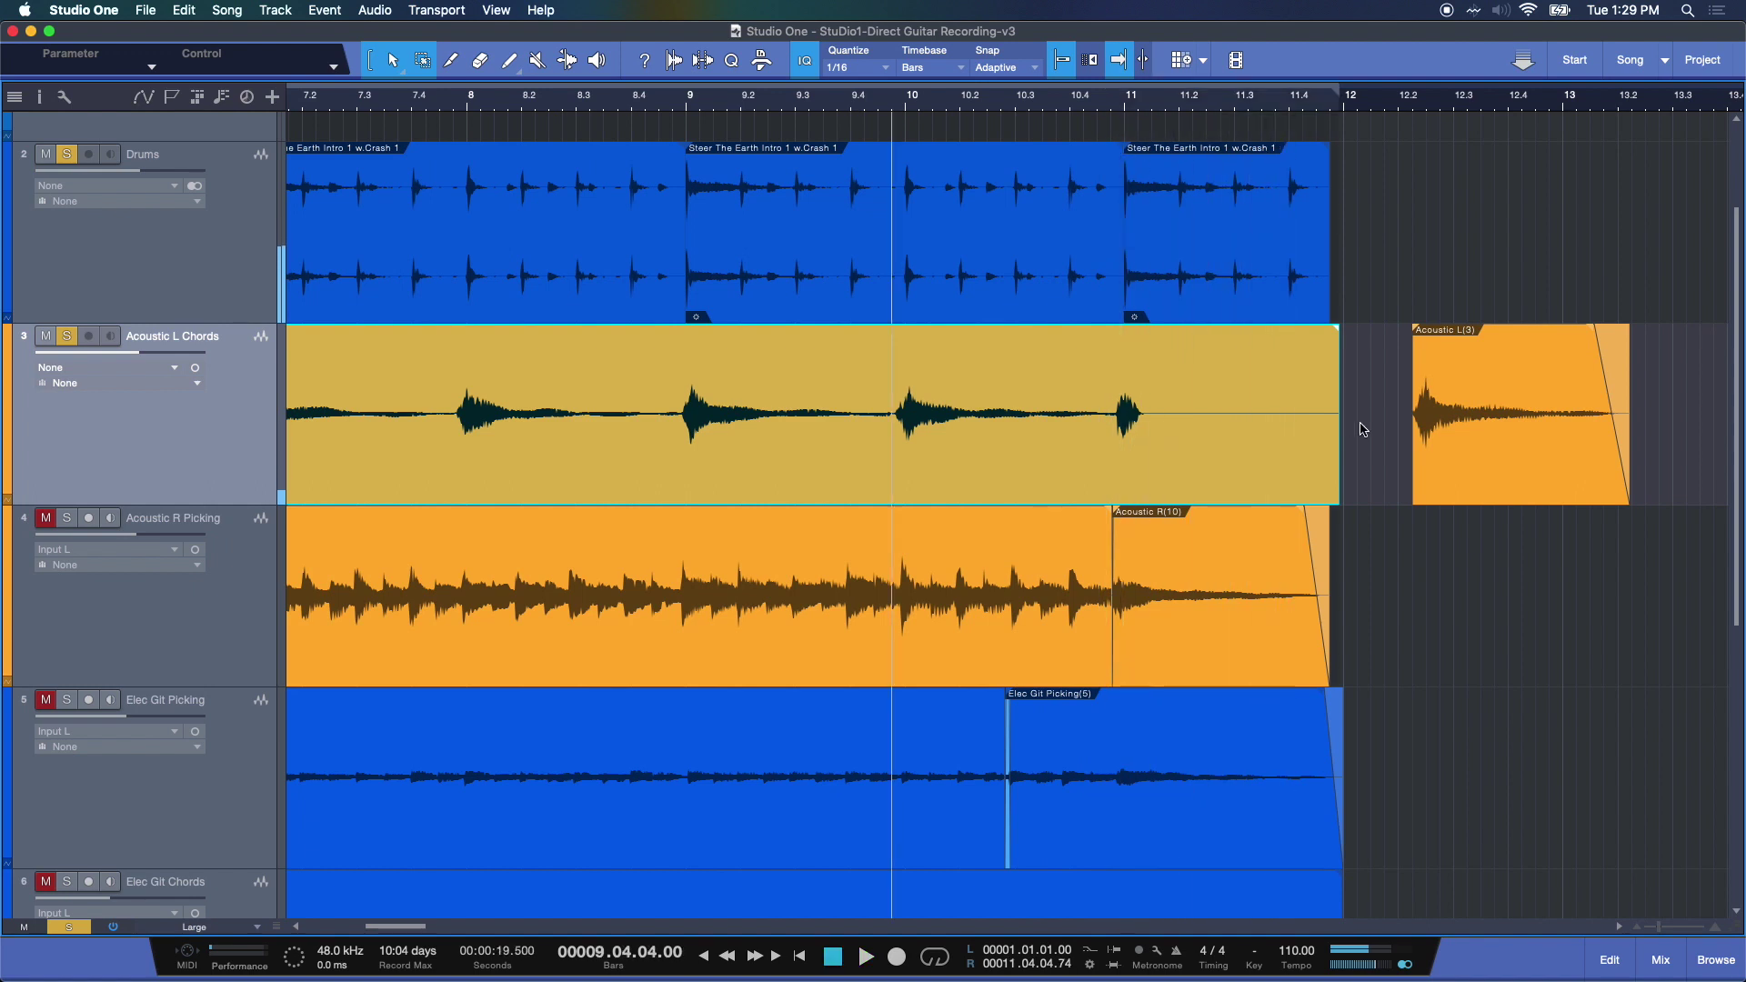
Step: Undo the extension and the Acoustic L(3) move, then replay the restored take
key(ctrl+z)
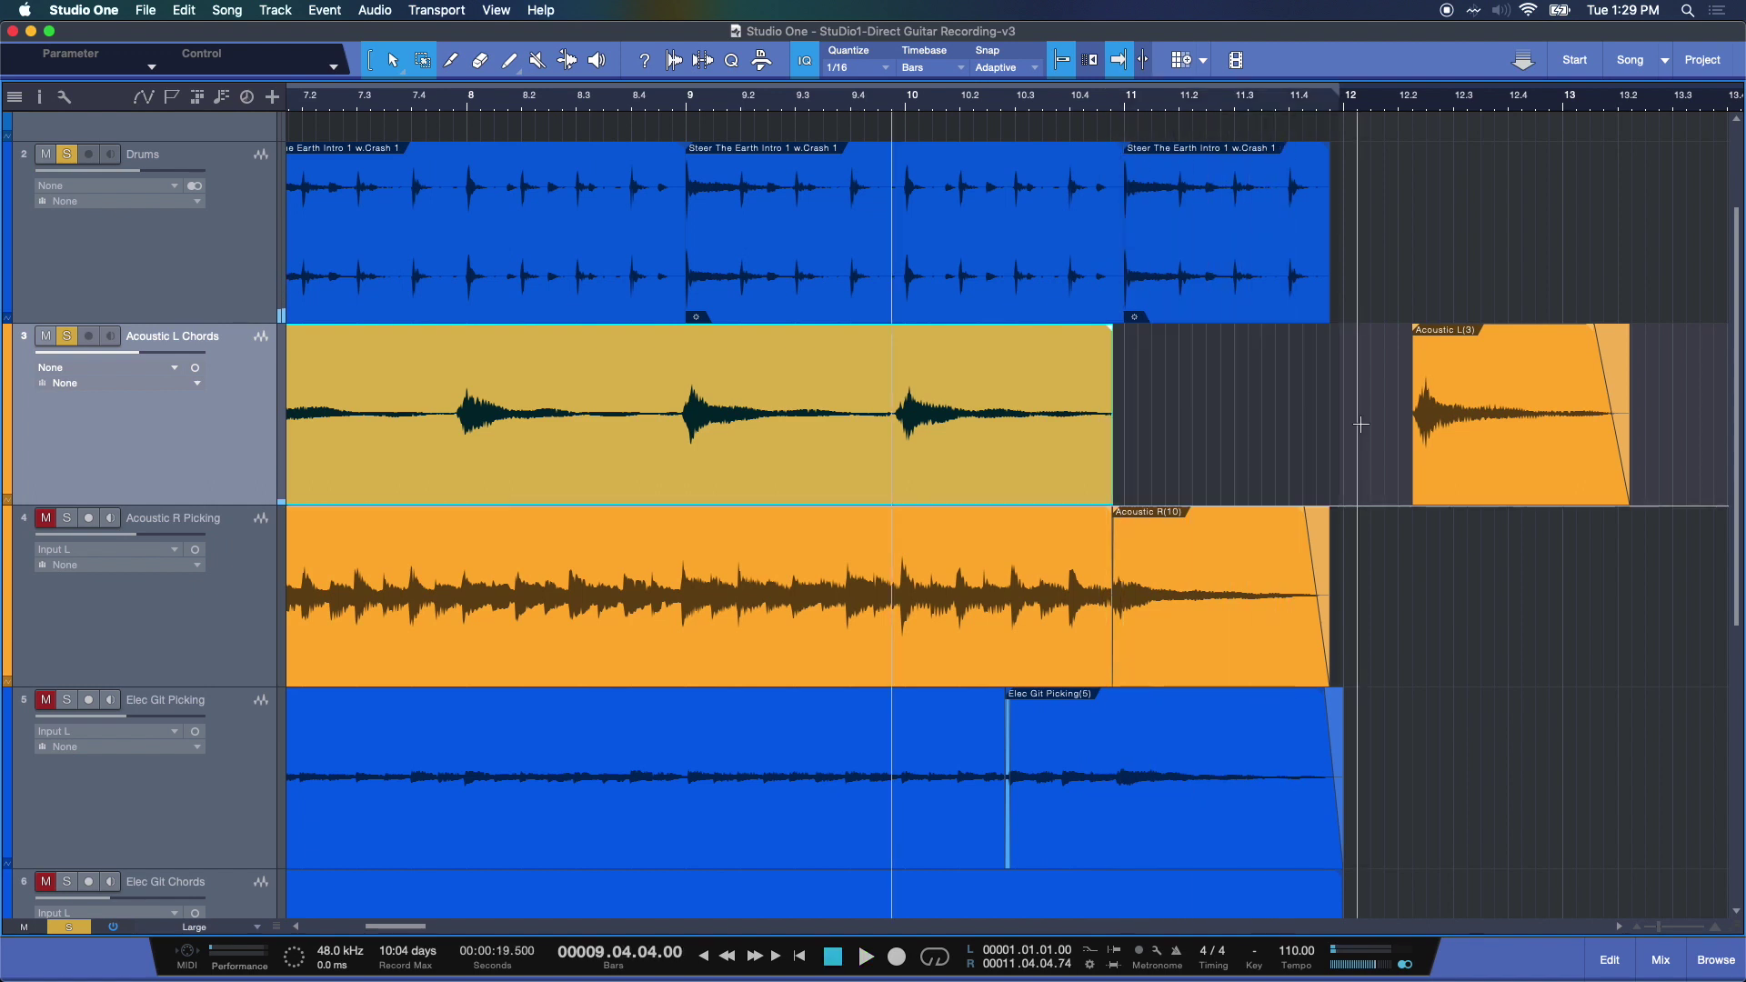
key(ctrl+z)
key(space)
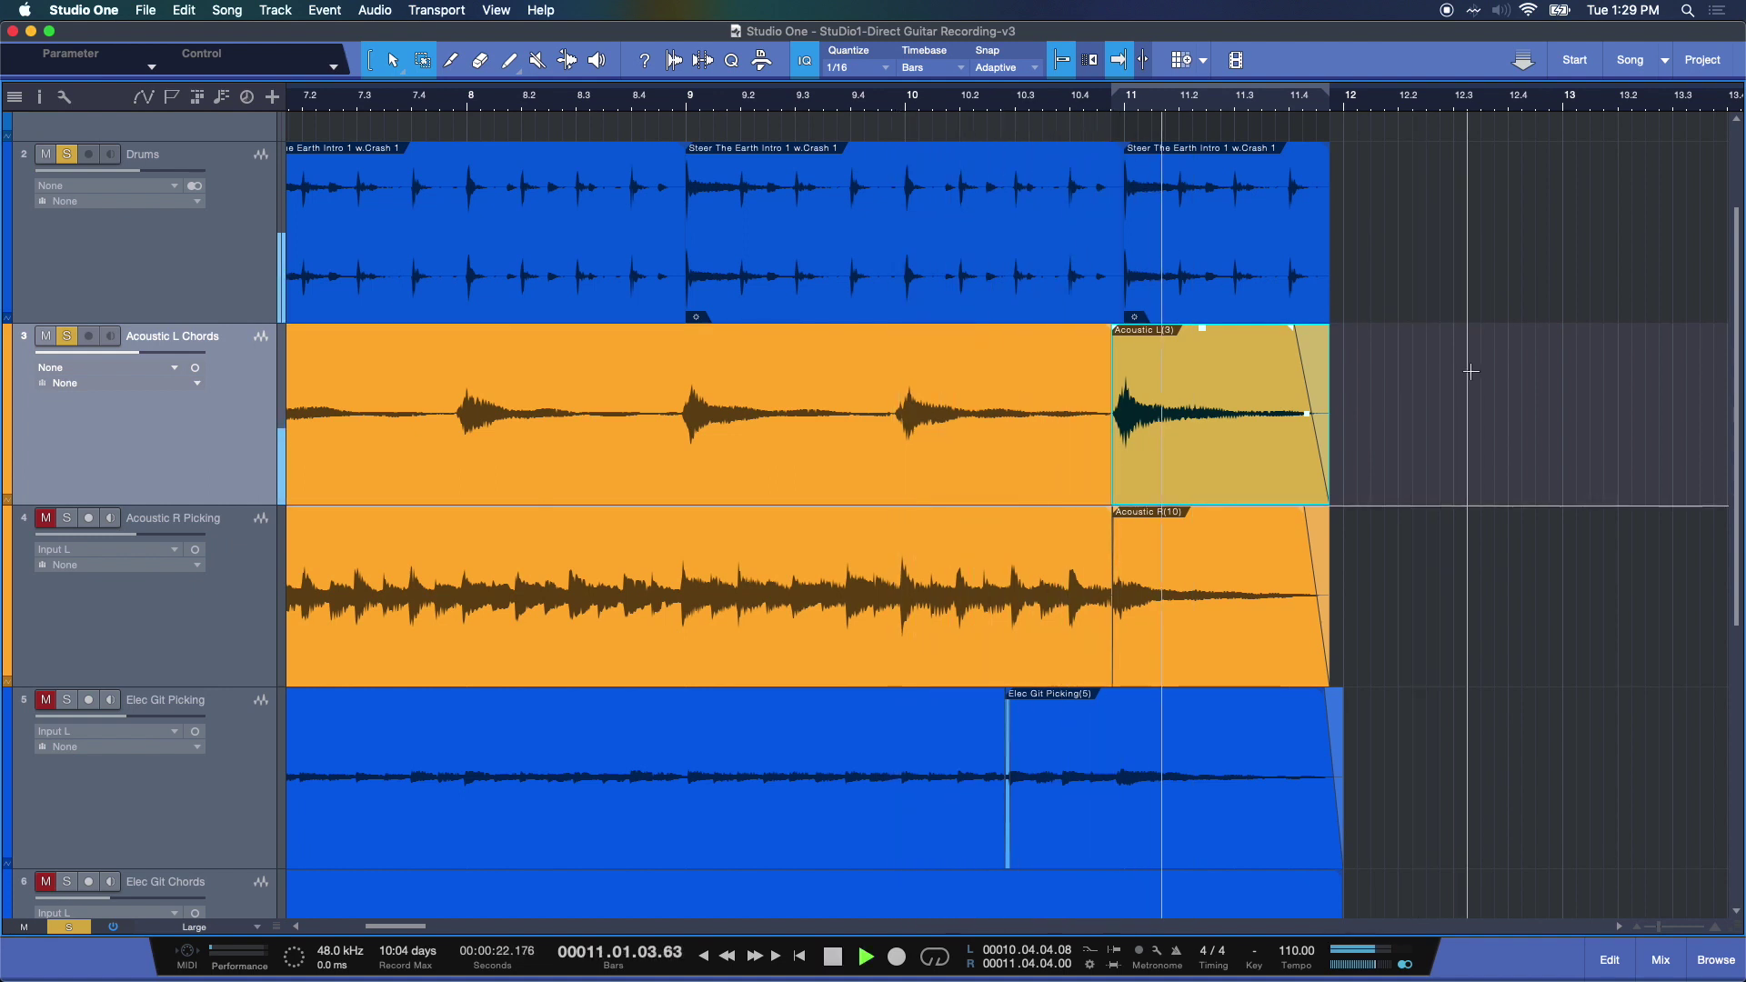
key(space)
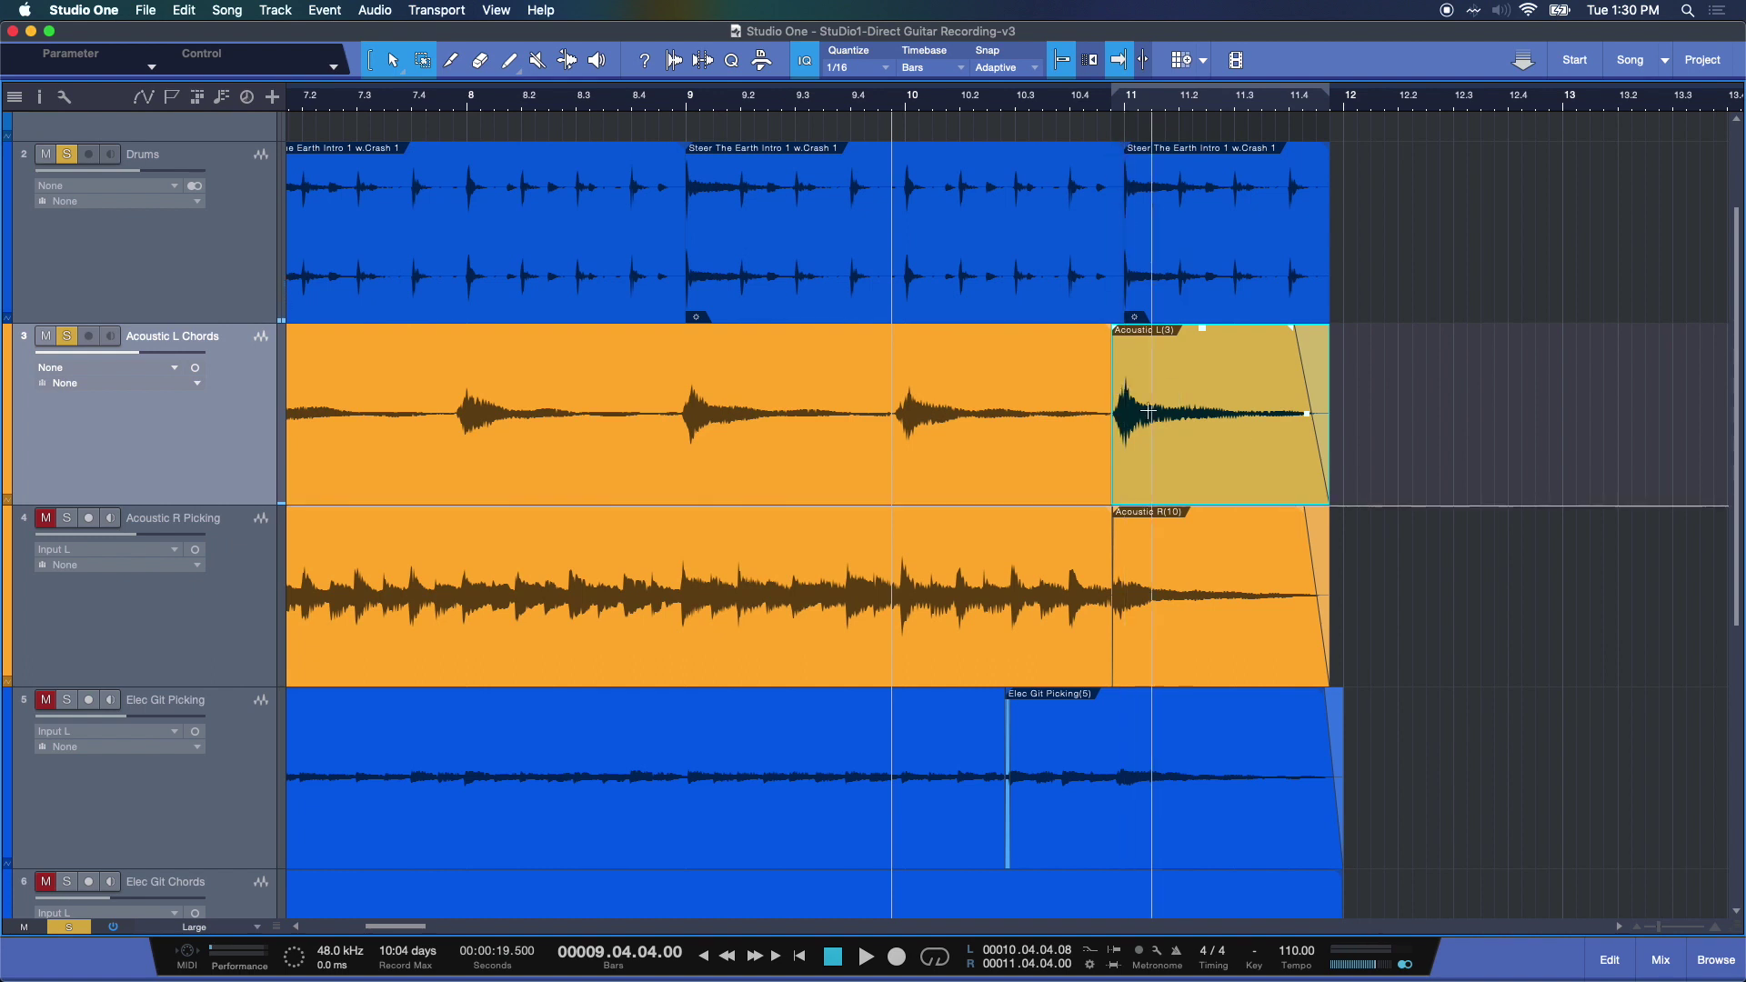
Step: Solo Acoustic R Picking and play it with Drums and Acoustic L Chords
scroll(1449, 429, down, 3)
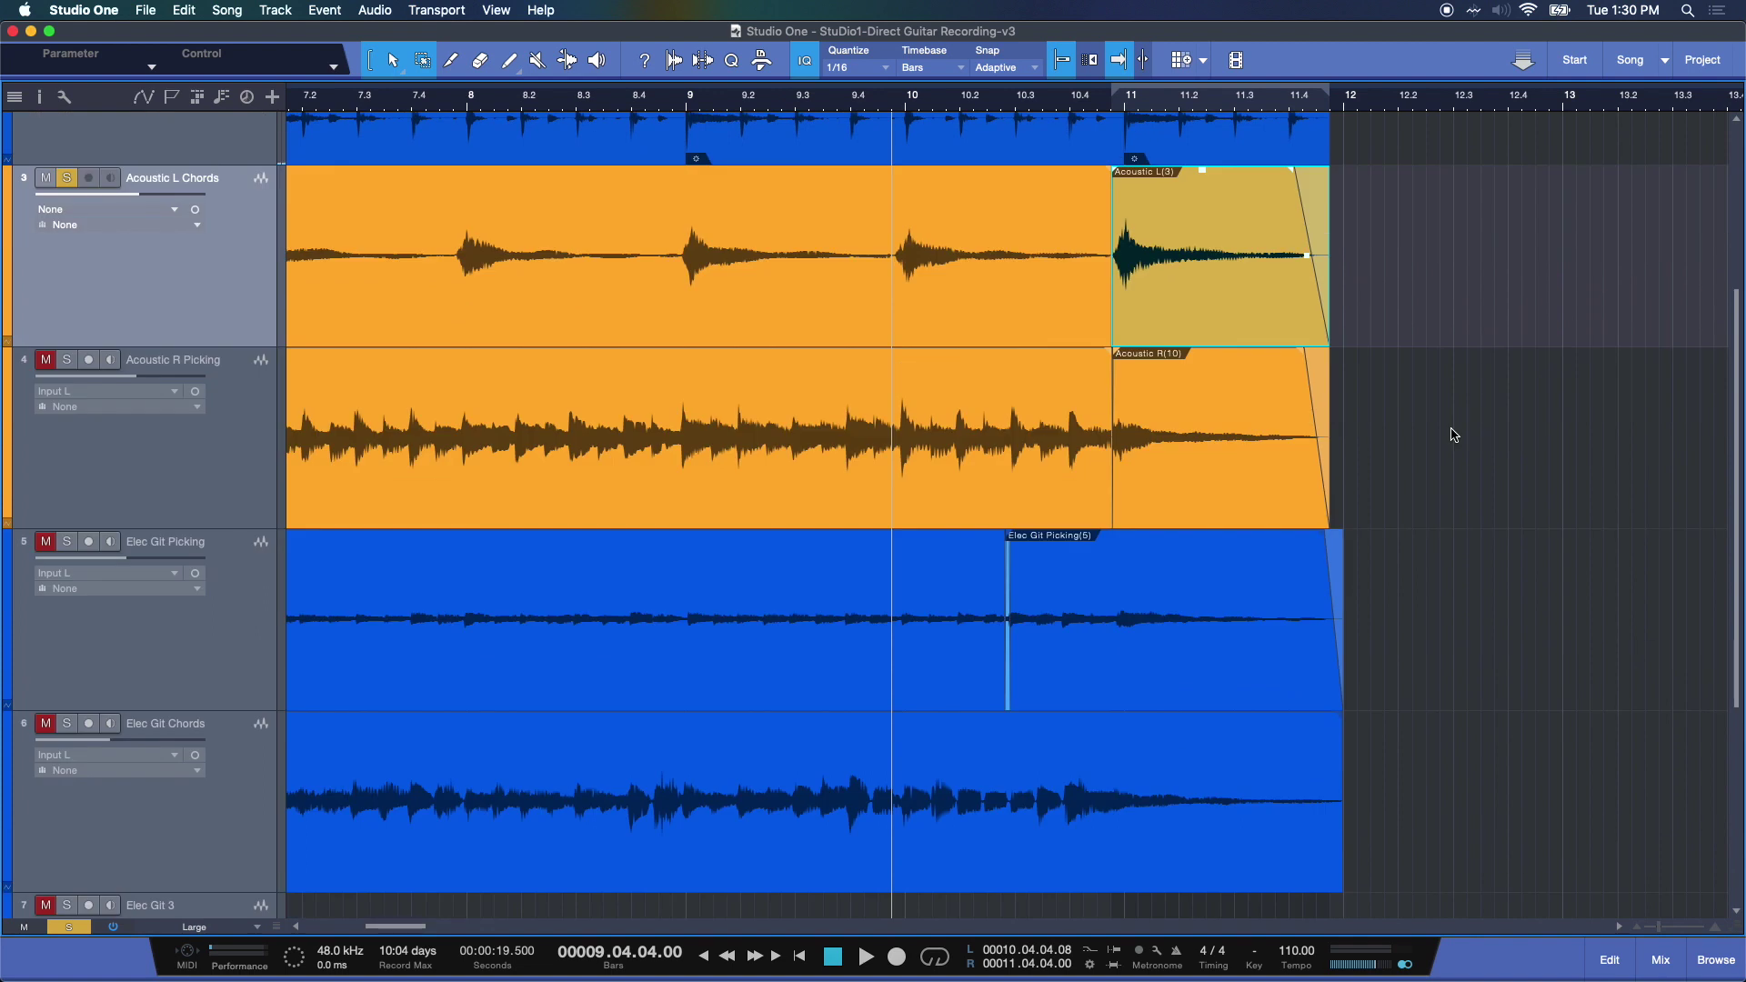
scroll(1450, 430, up, 4)
click(46, 545)
click(67, 544)
scroll(1533, 518, down, 3)
scroll(1533, 519, up, 3)
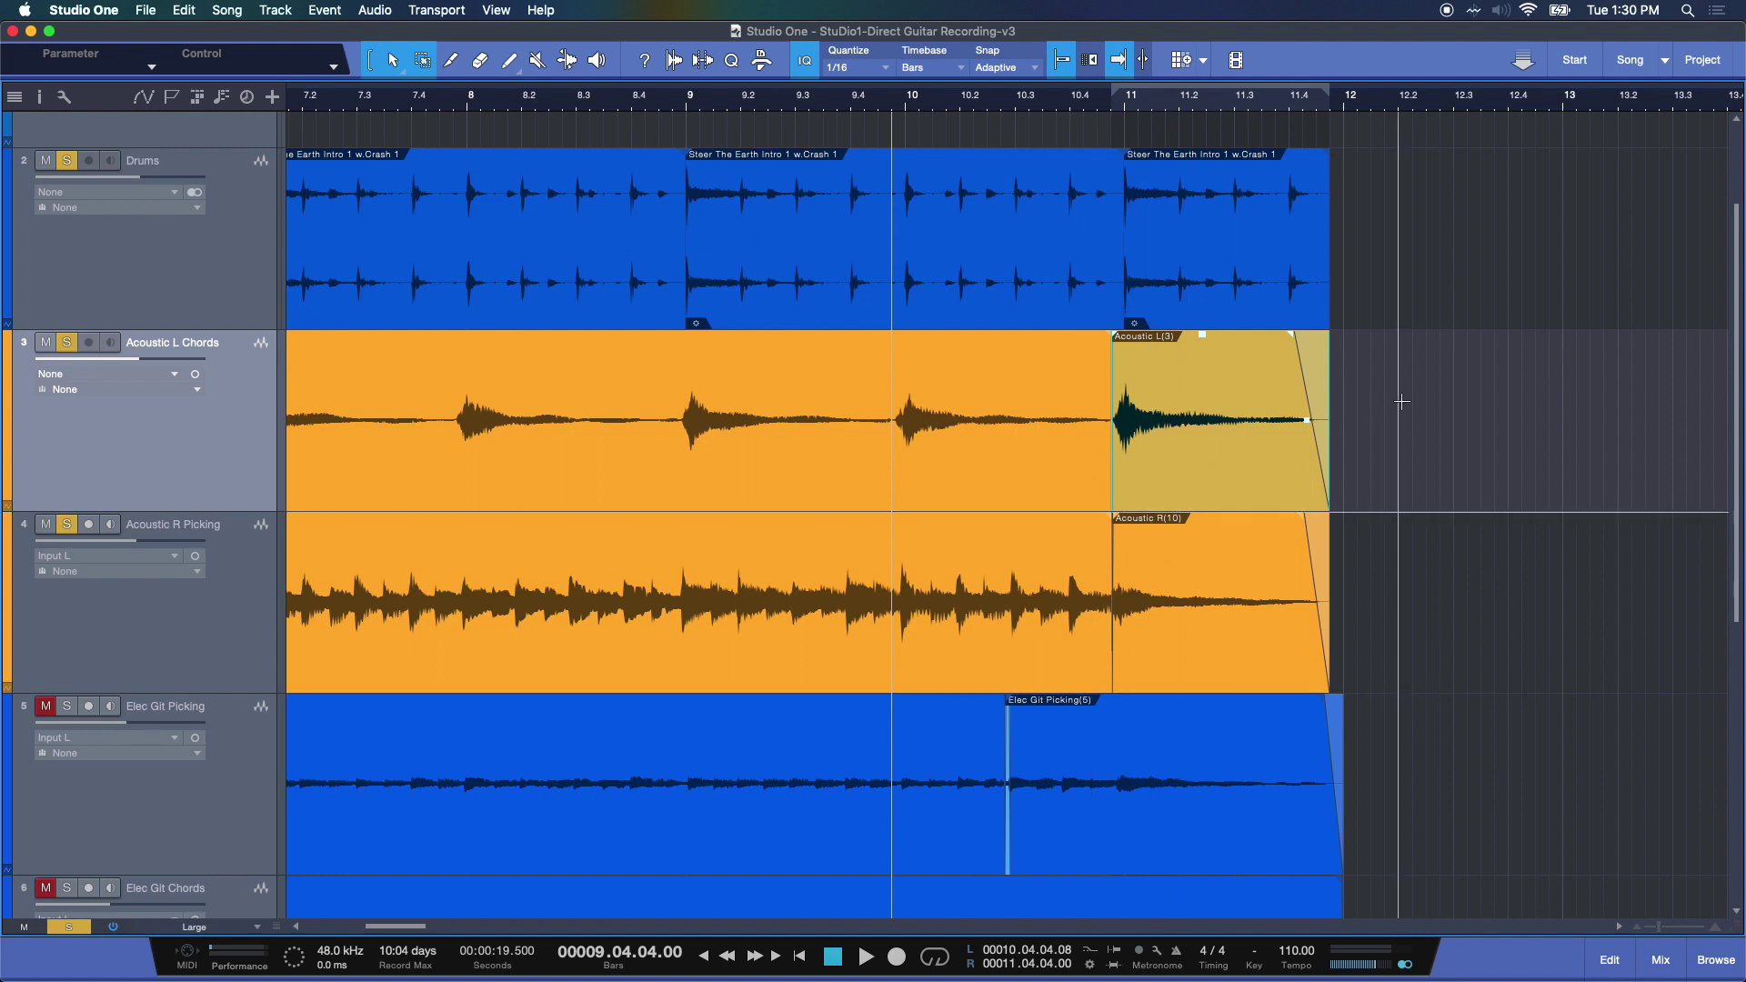
key(space)
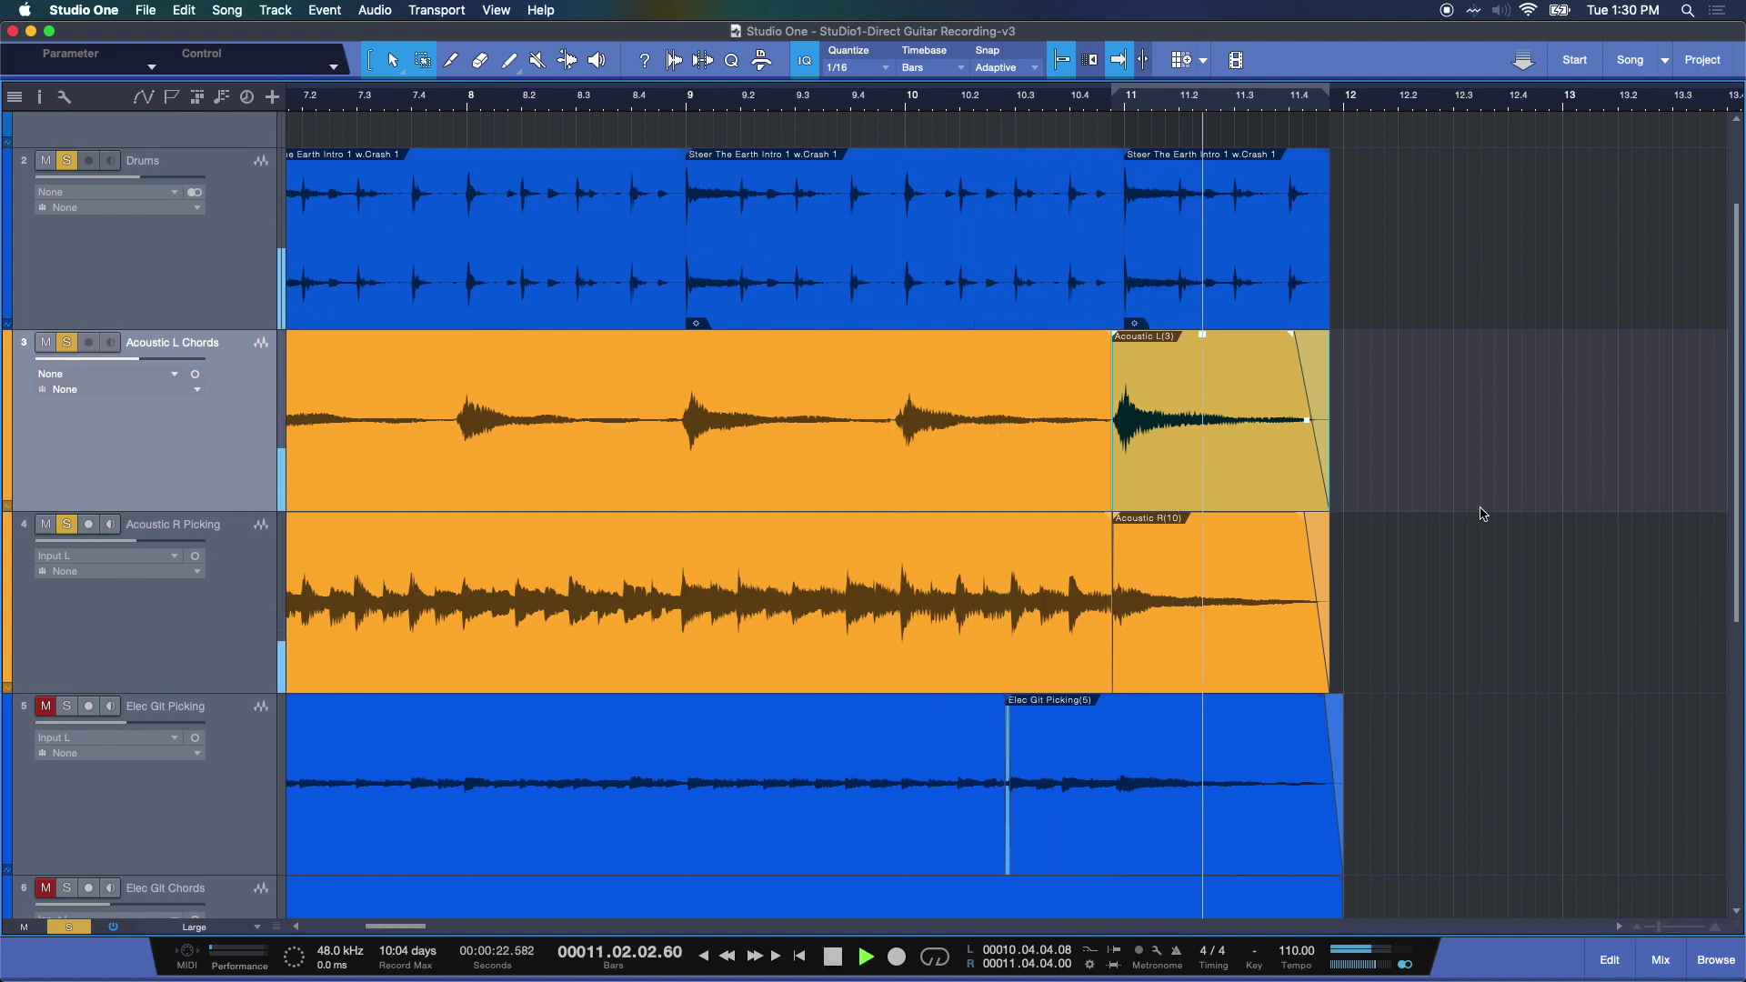
key(space)
scroll(1419, 577, down, 5)
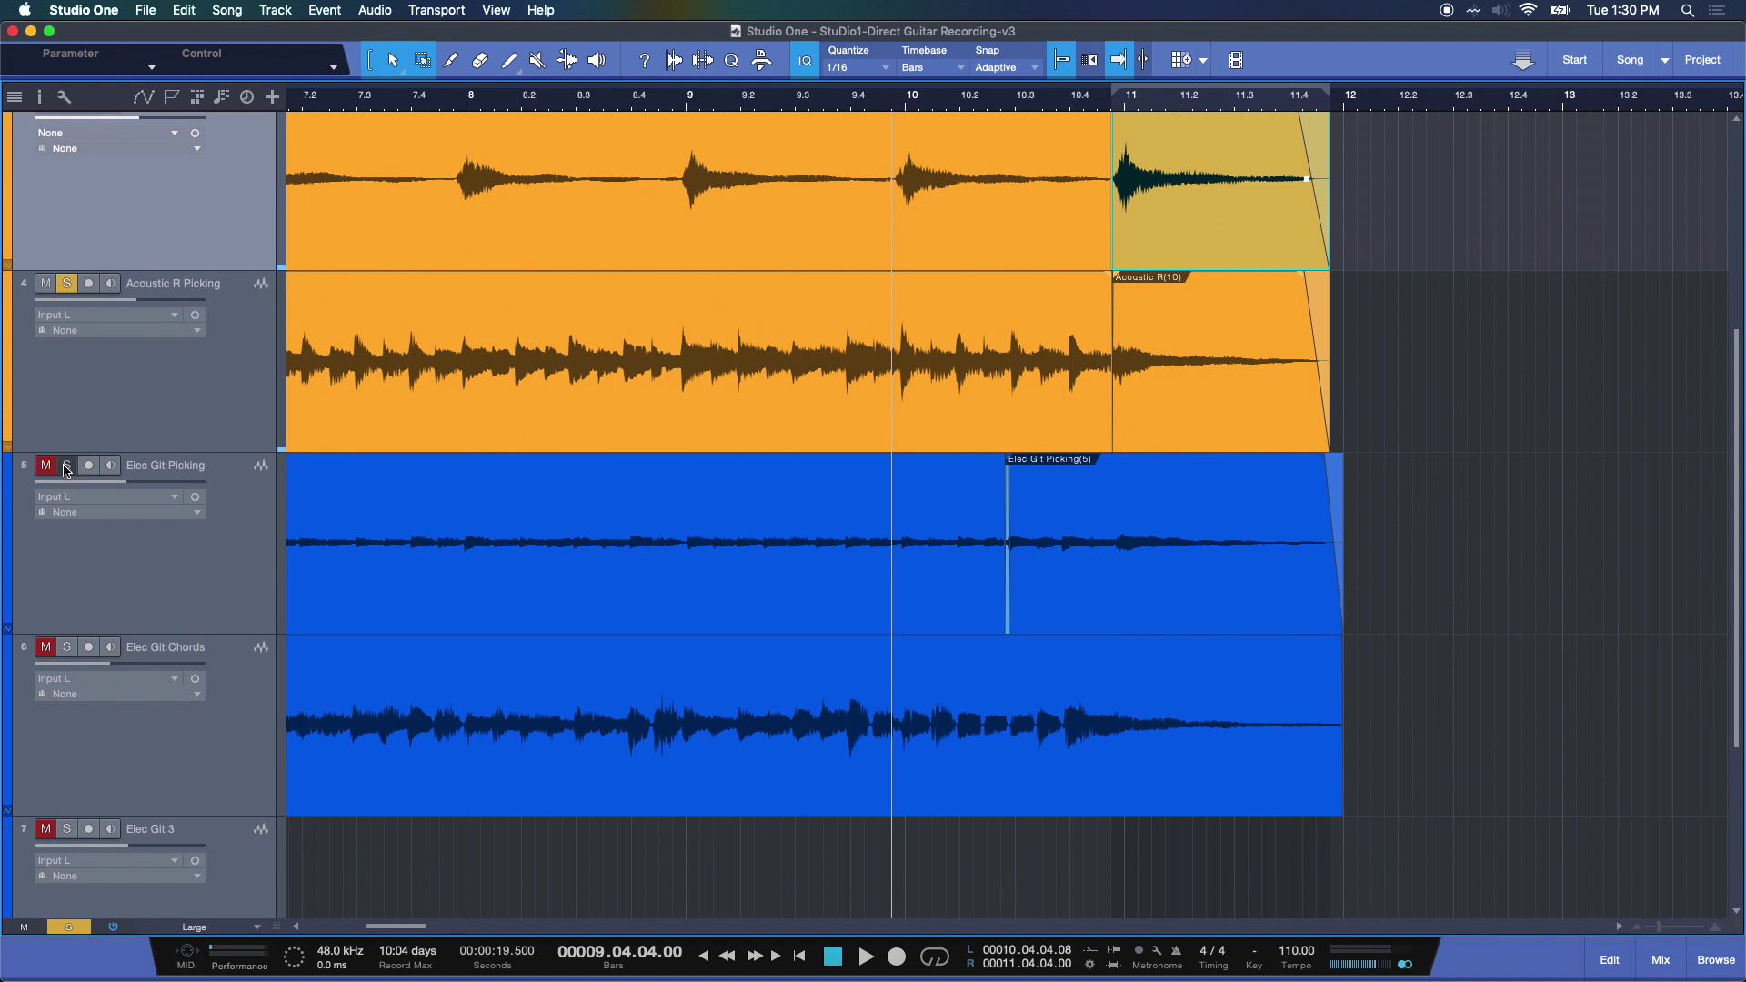
Step: Clear all track solos and place the playhead at about bar 9.3
click(68, 927)
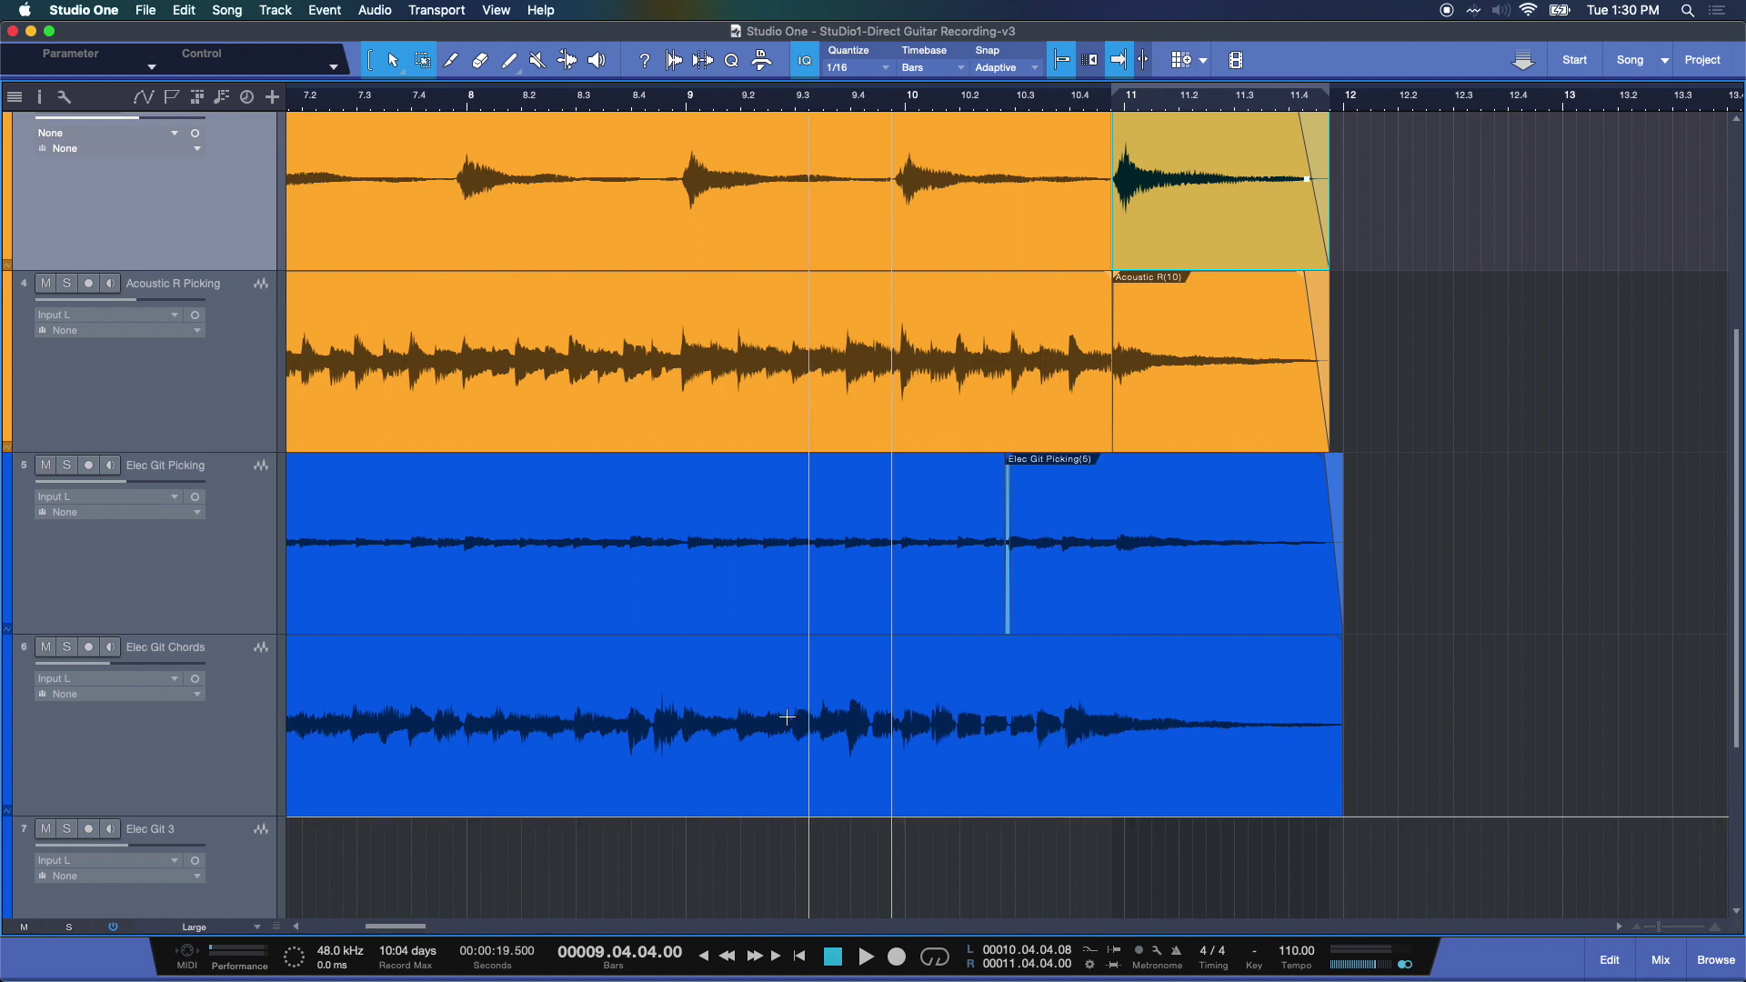
scroll(1182, 592, down, 1)
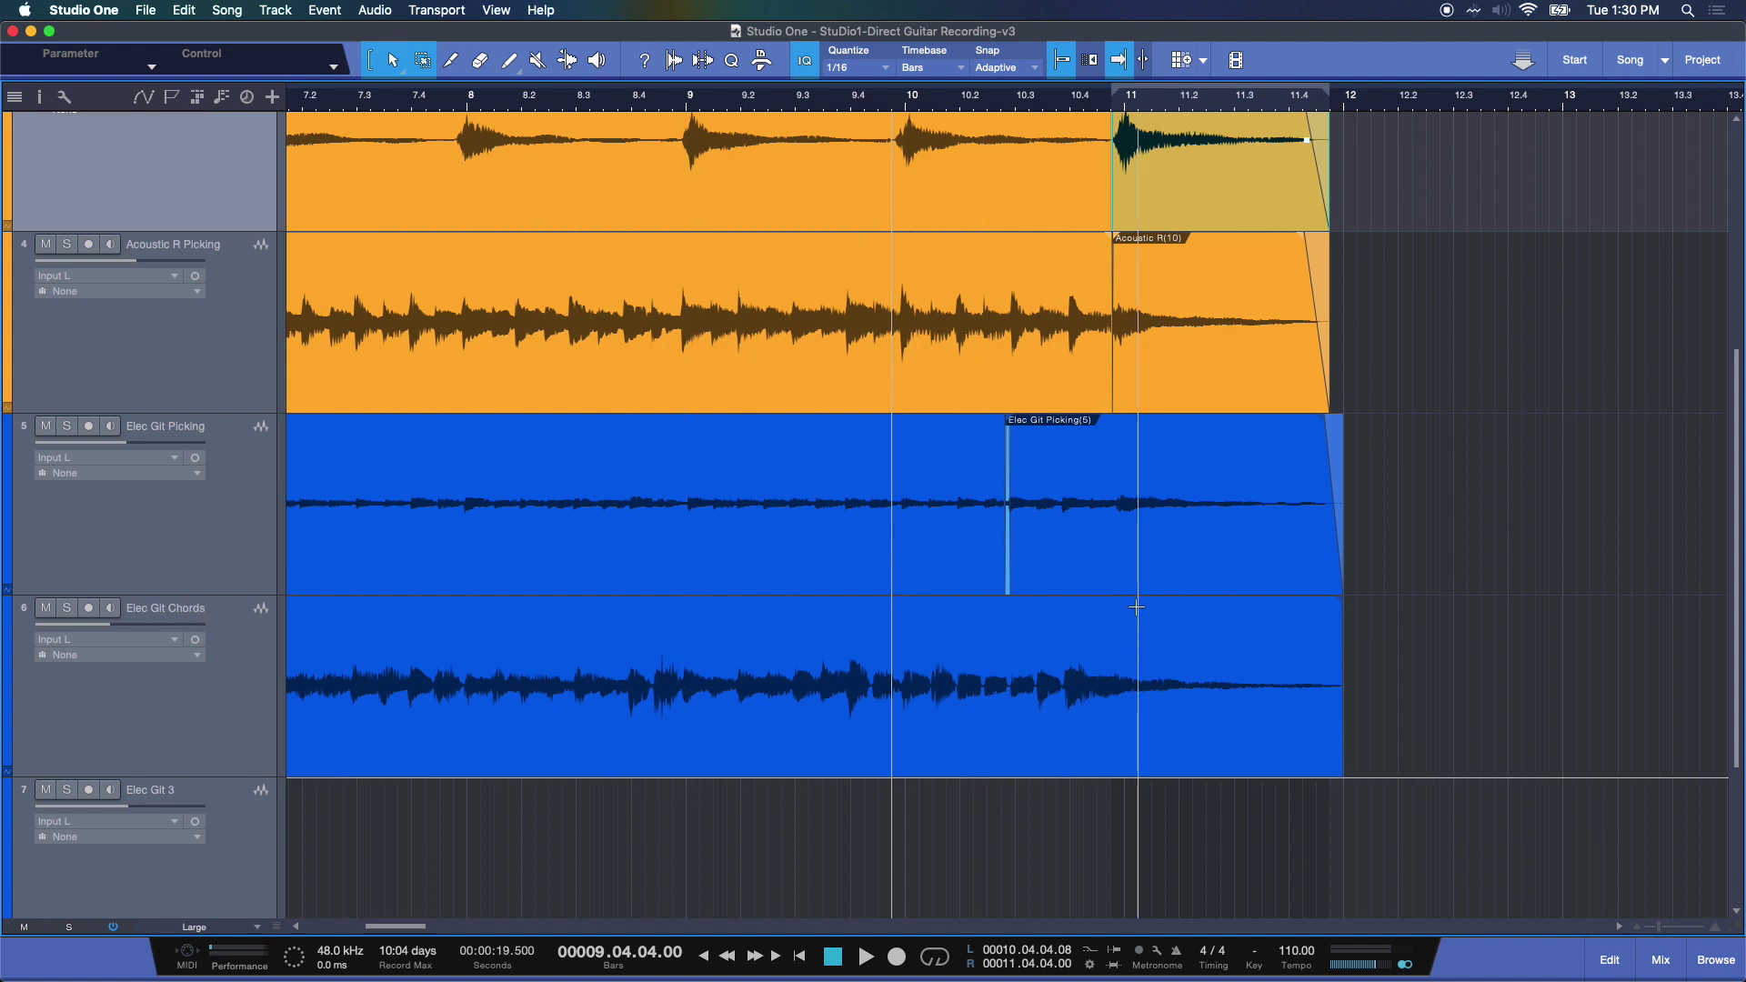
click(1131, 98)
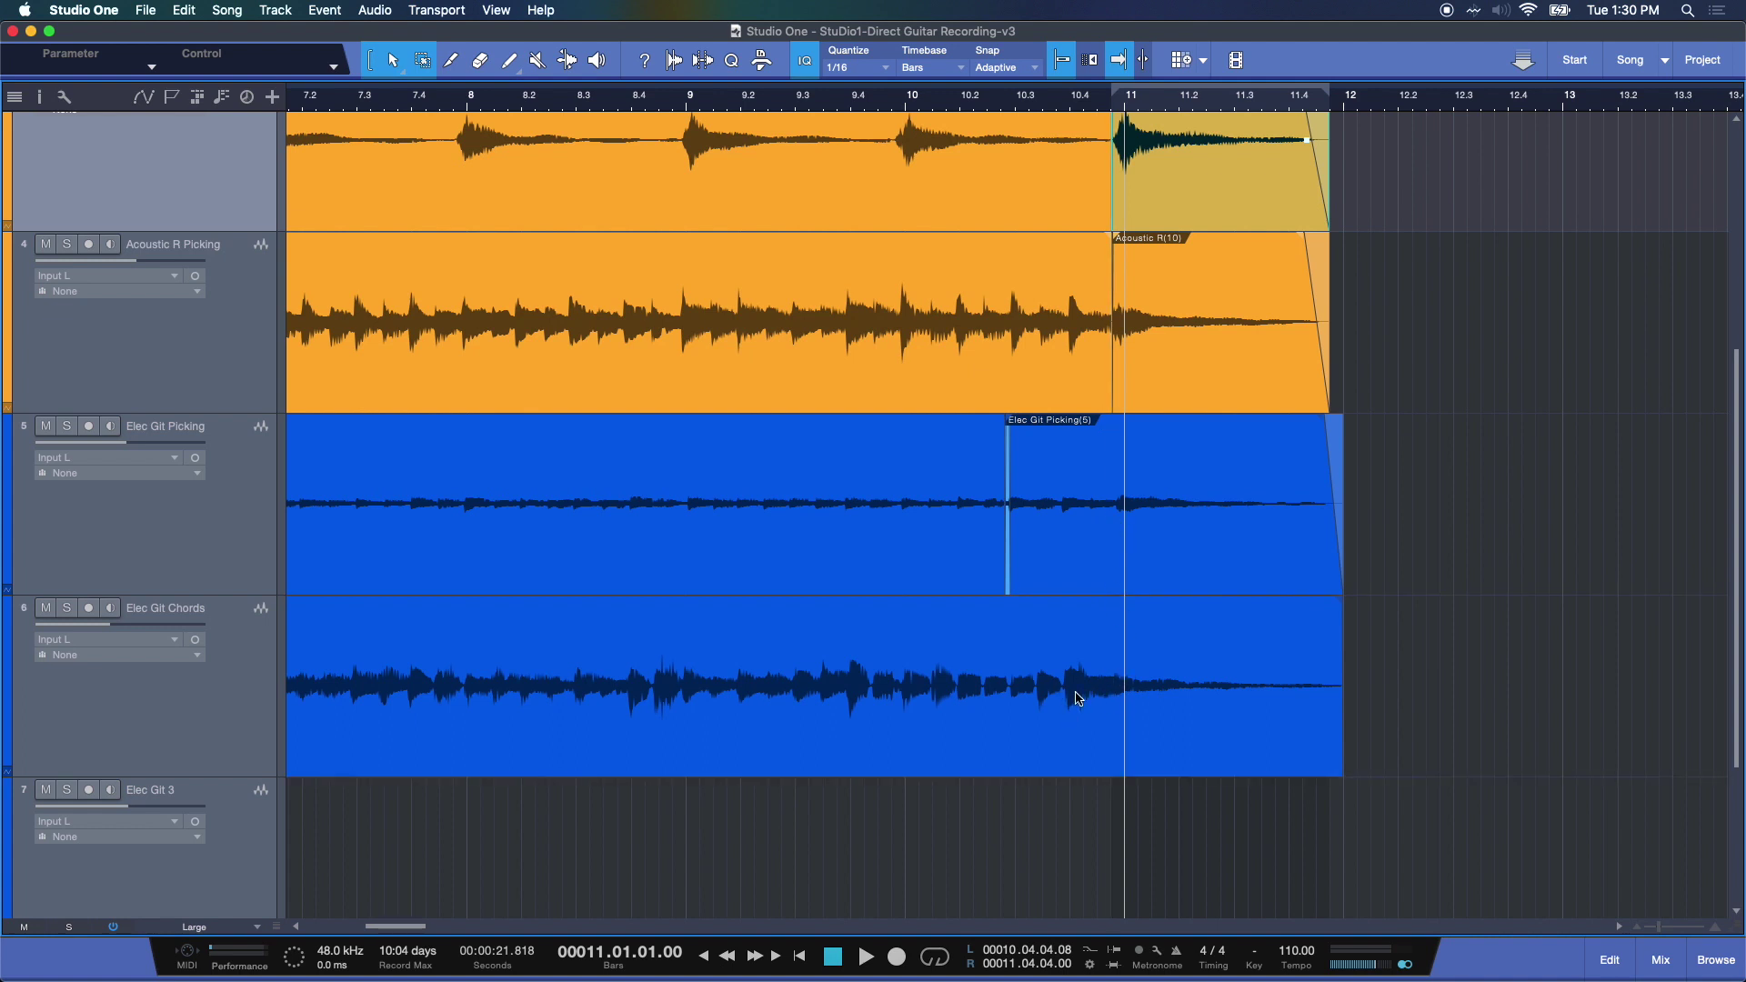
click(843, 103)
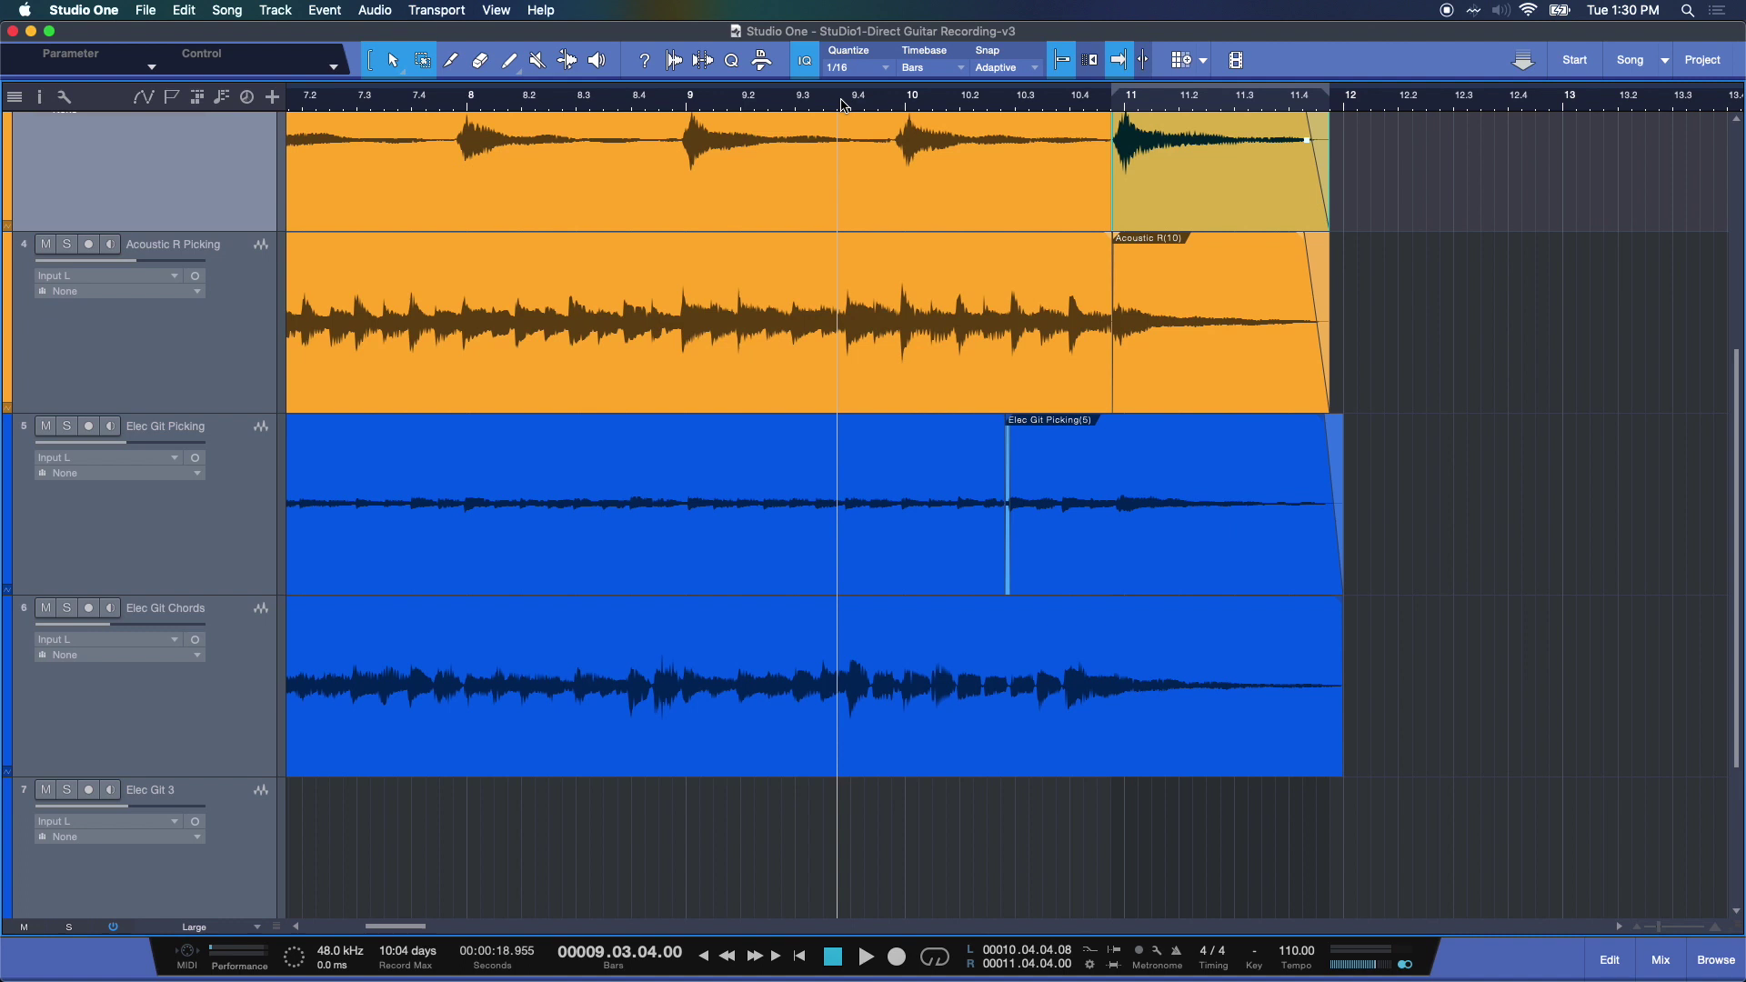
Step: Audition Elec Git Chords soloed, then unsolo it and play the full mix
click(69, 609)
key(space)
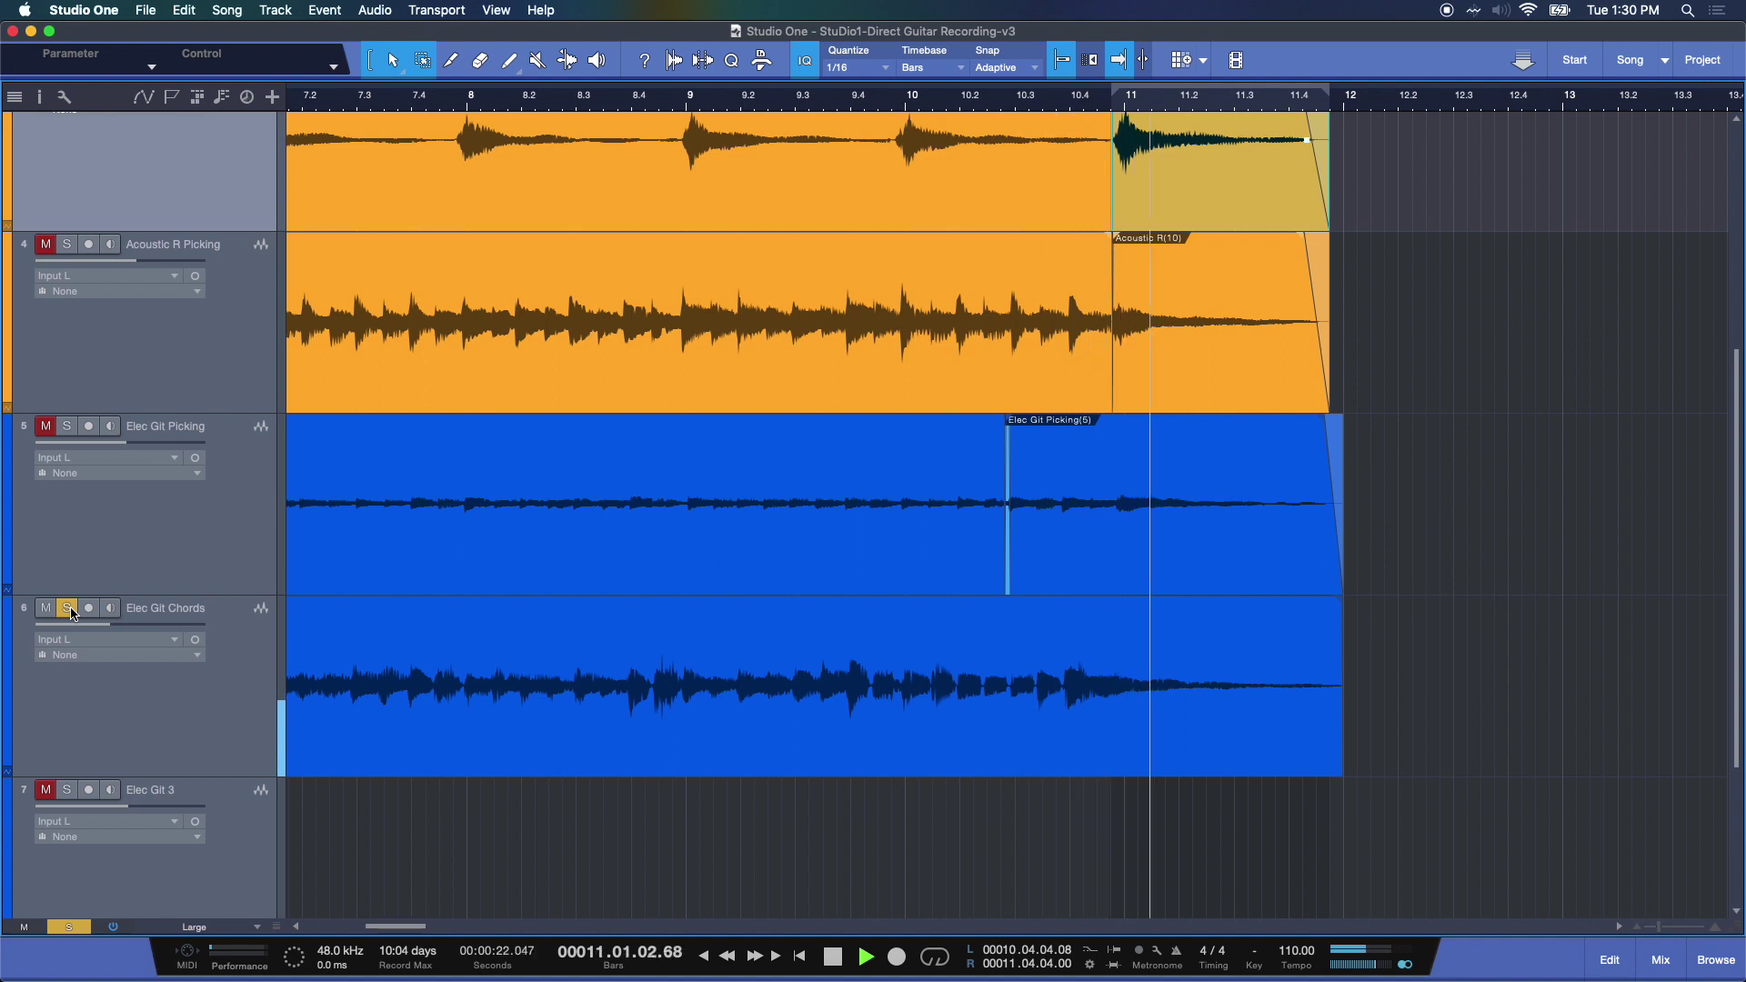
key(space)
click(69, 609)
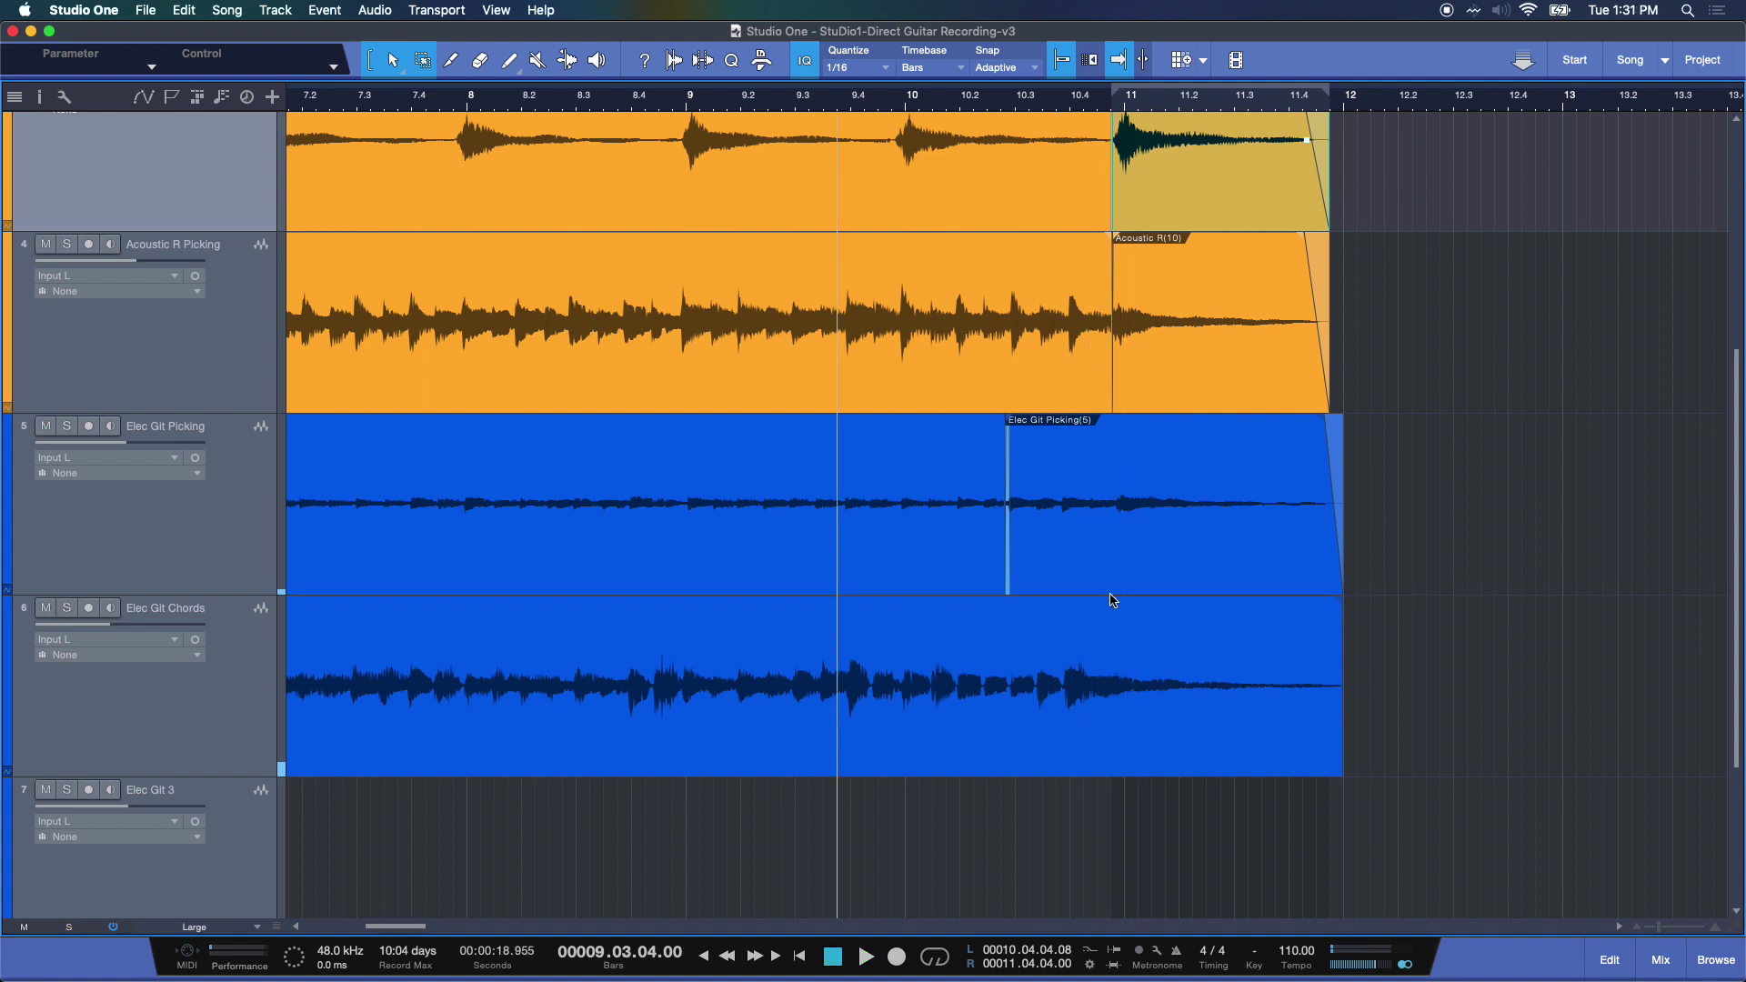
key(space)
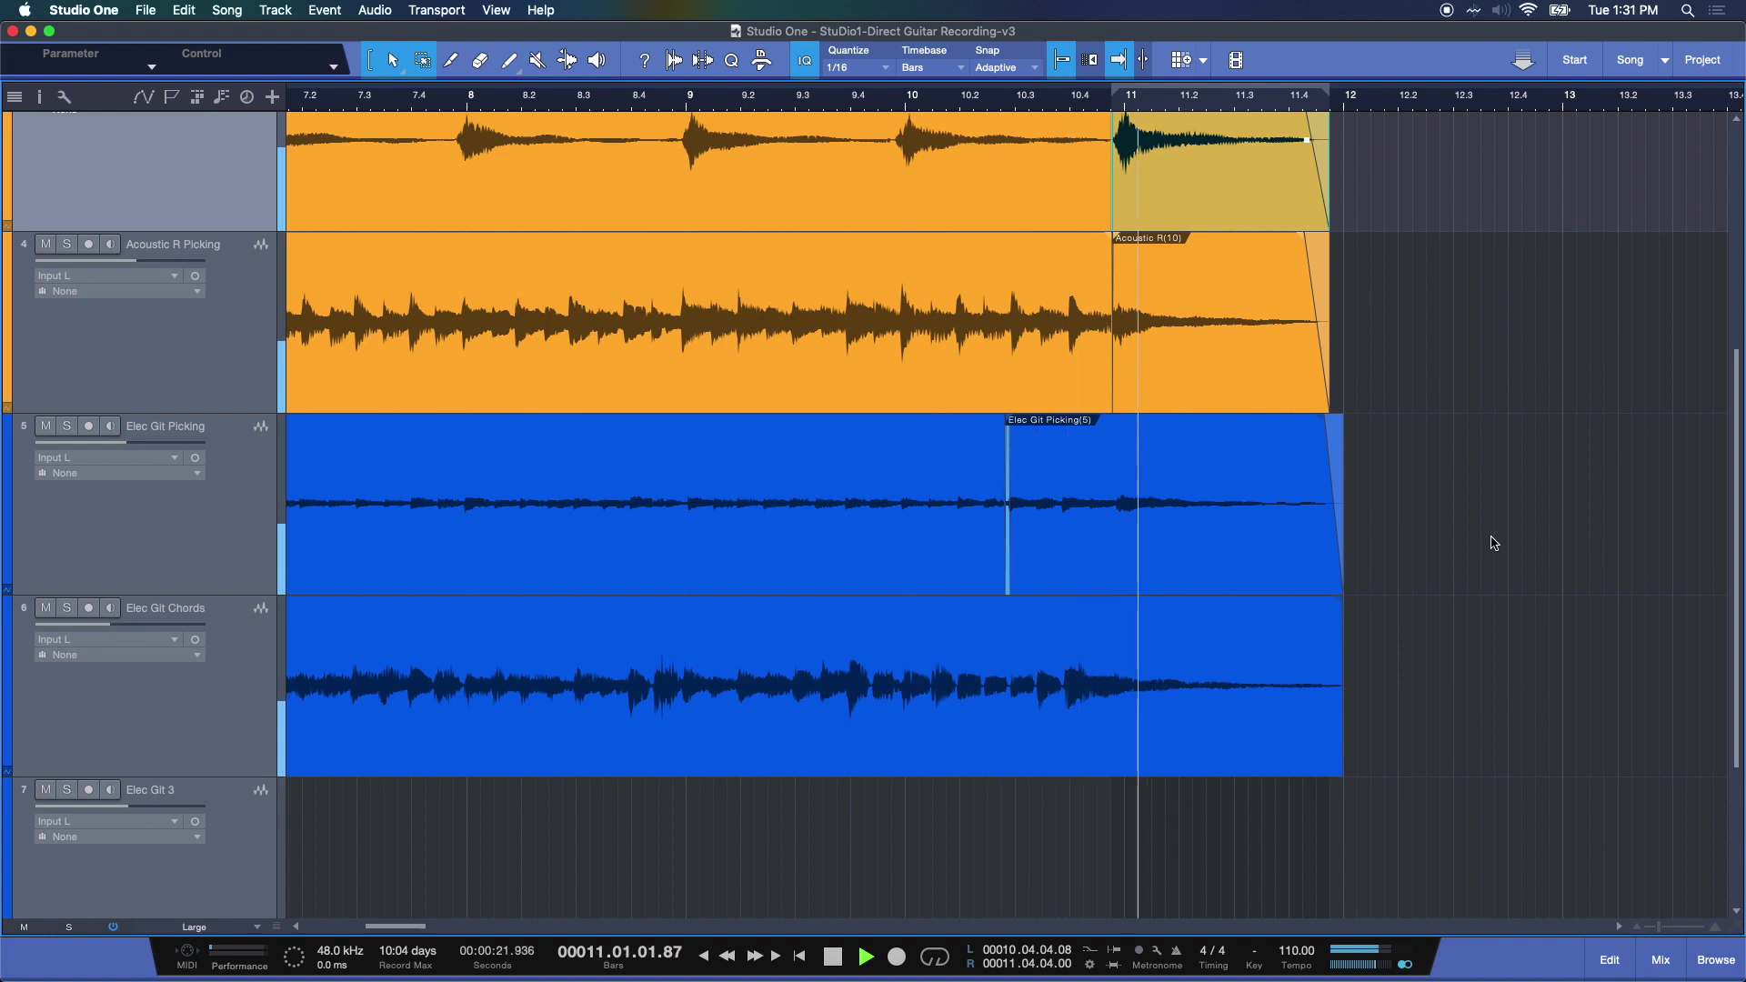
key(space)
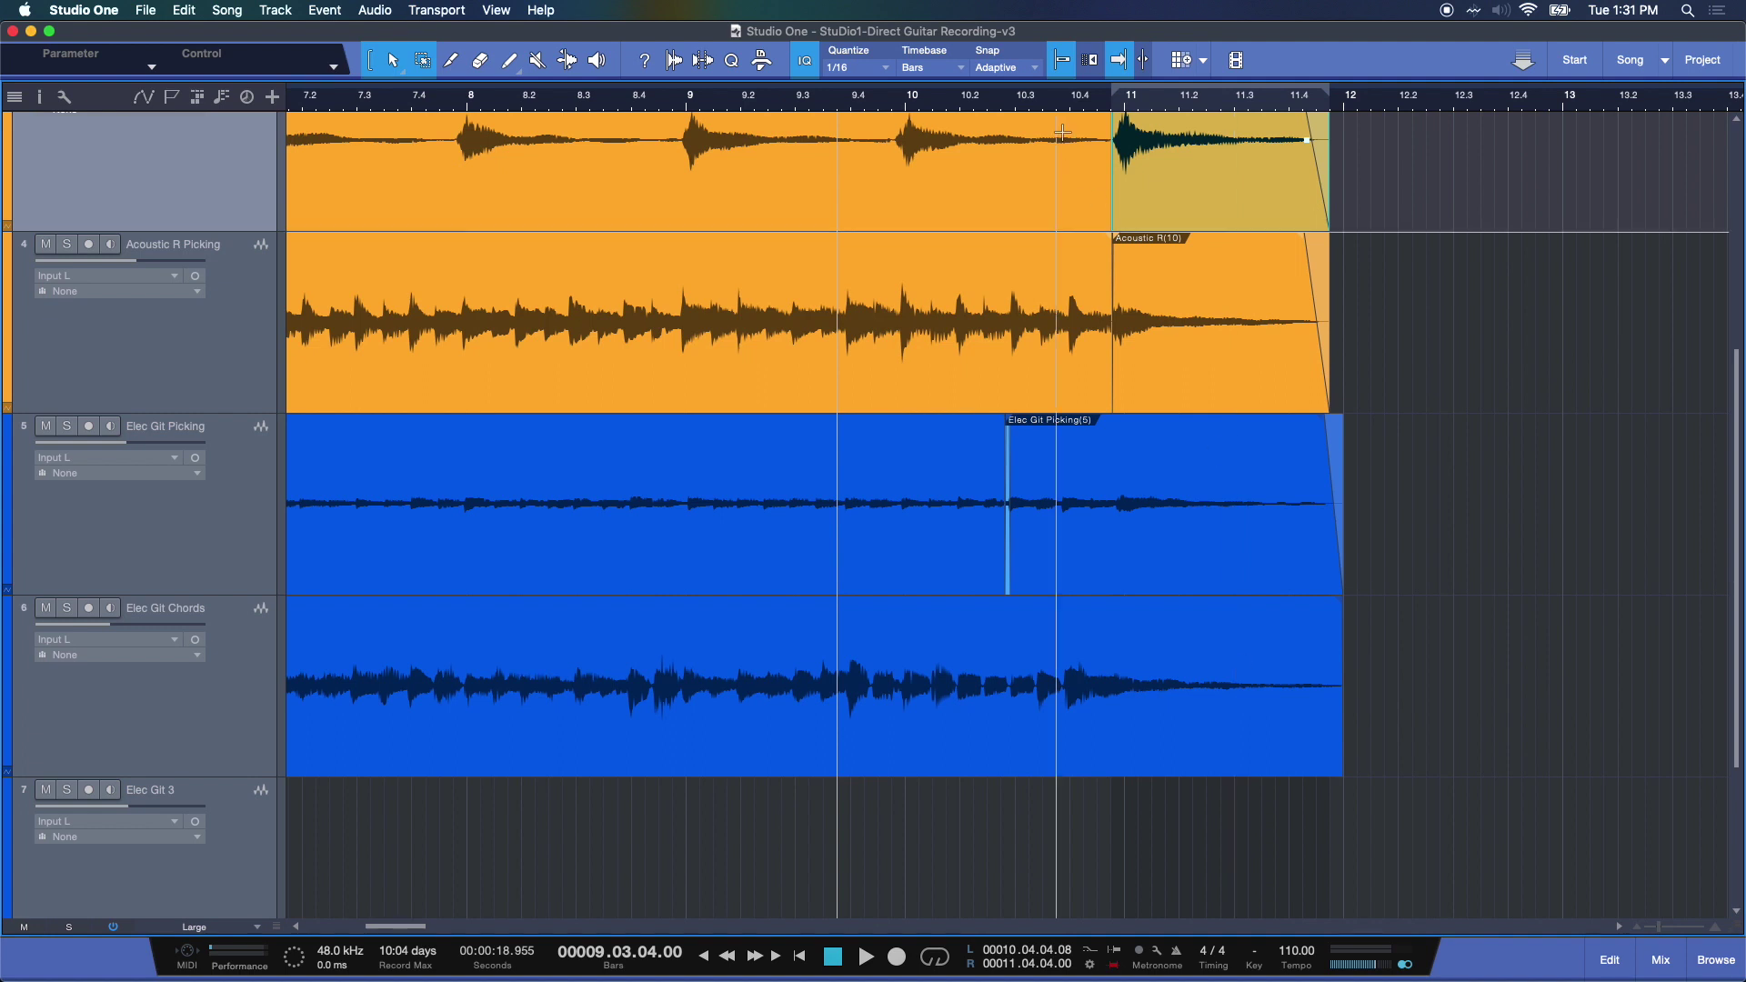
Step: Deselect the Acoustic L(3) event and turn off grid snapping
click(1063, 62)
click(1411, 134)
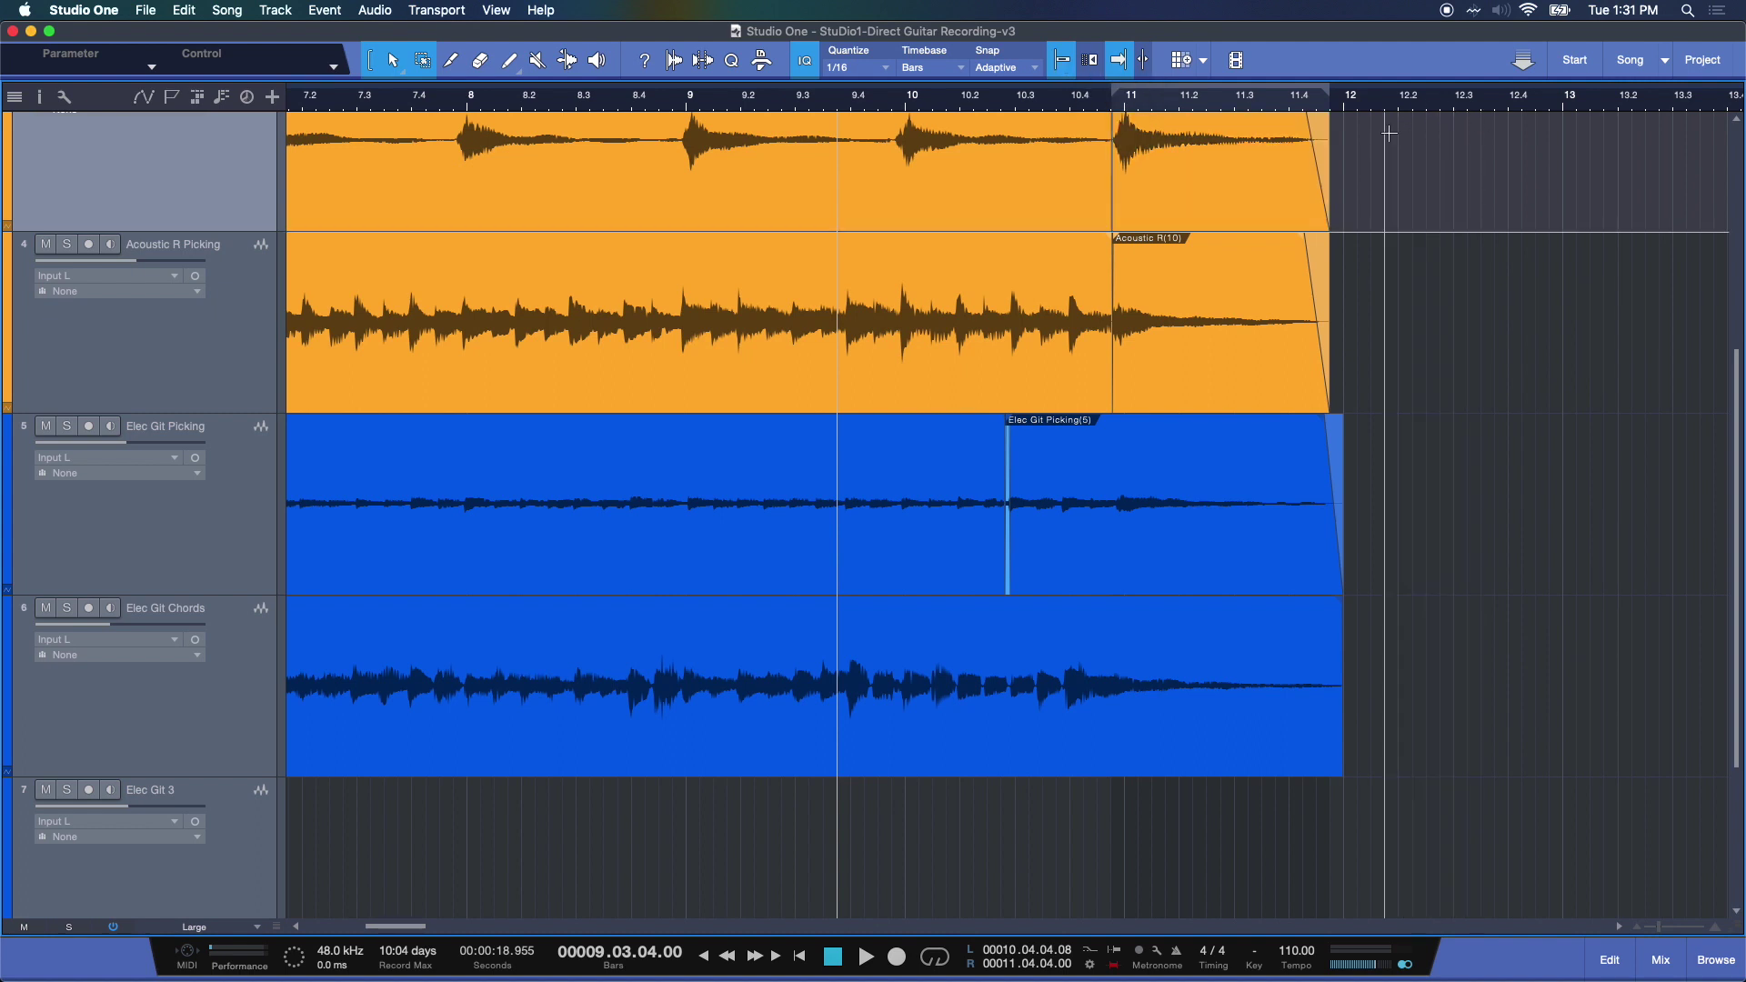
click(1062, 60)
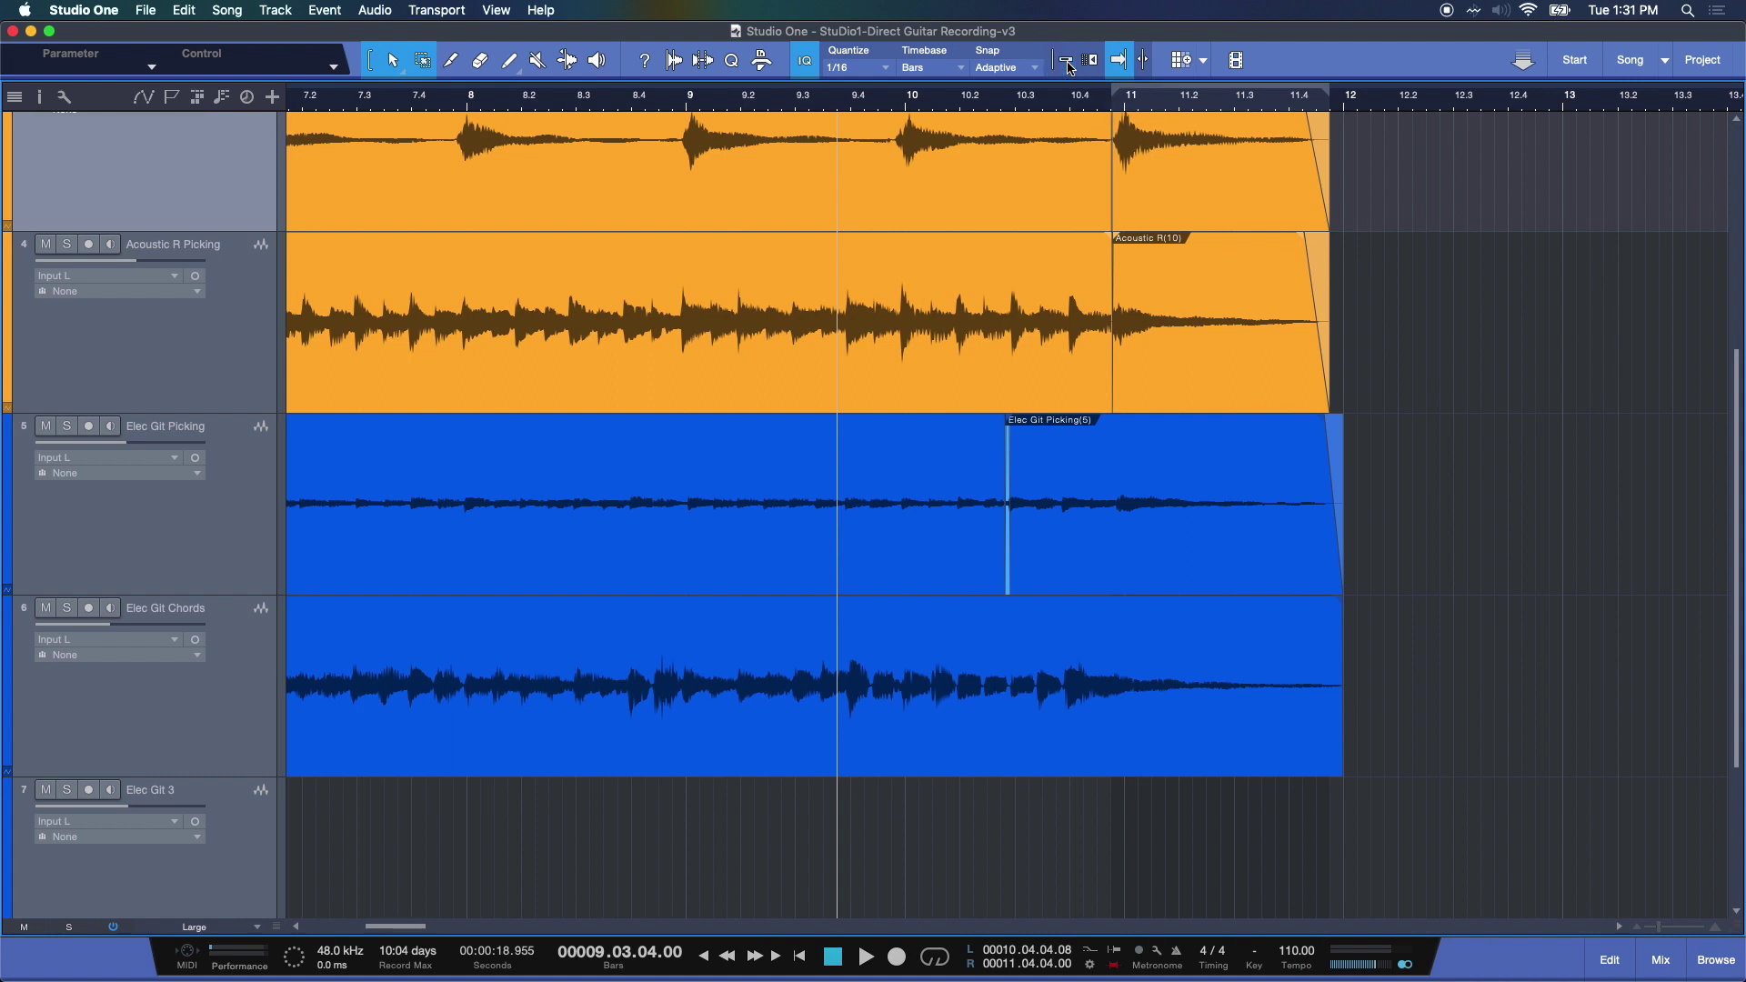
Step: Set the loop range from bar 8 beat 4 to bar 12 beat 3
drag(1114, 91, 593, 145)
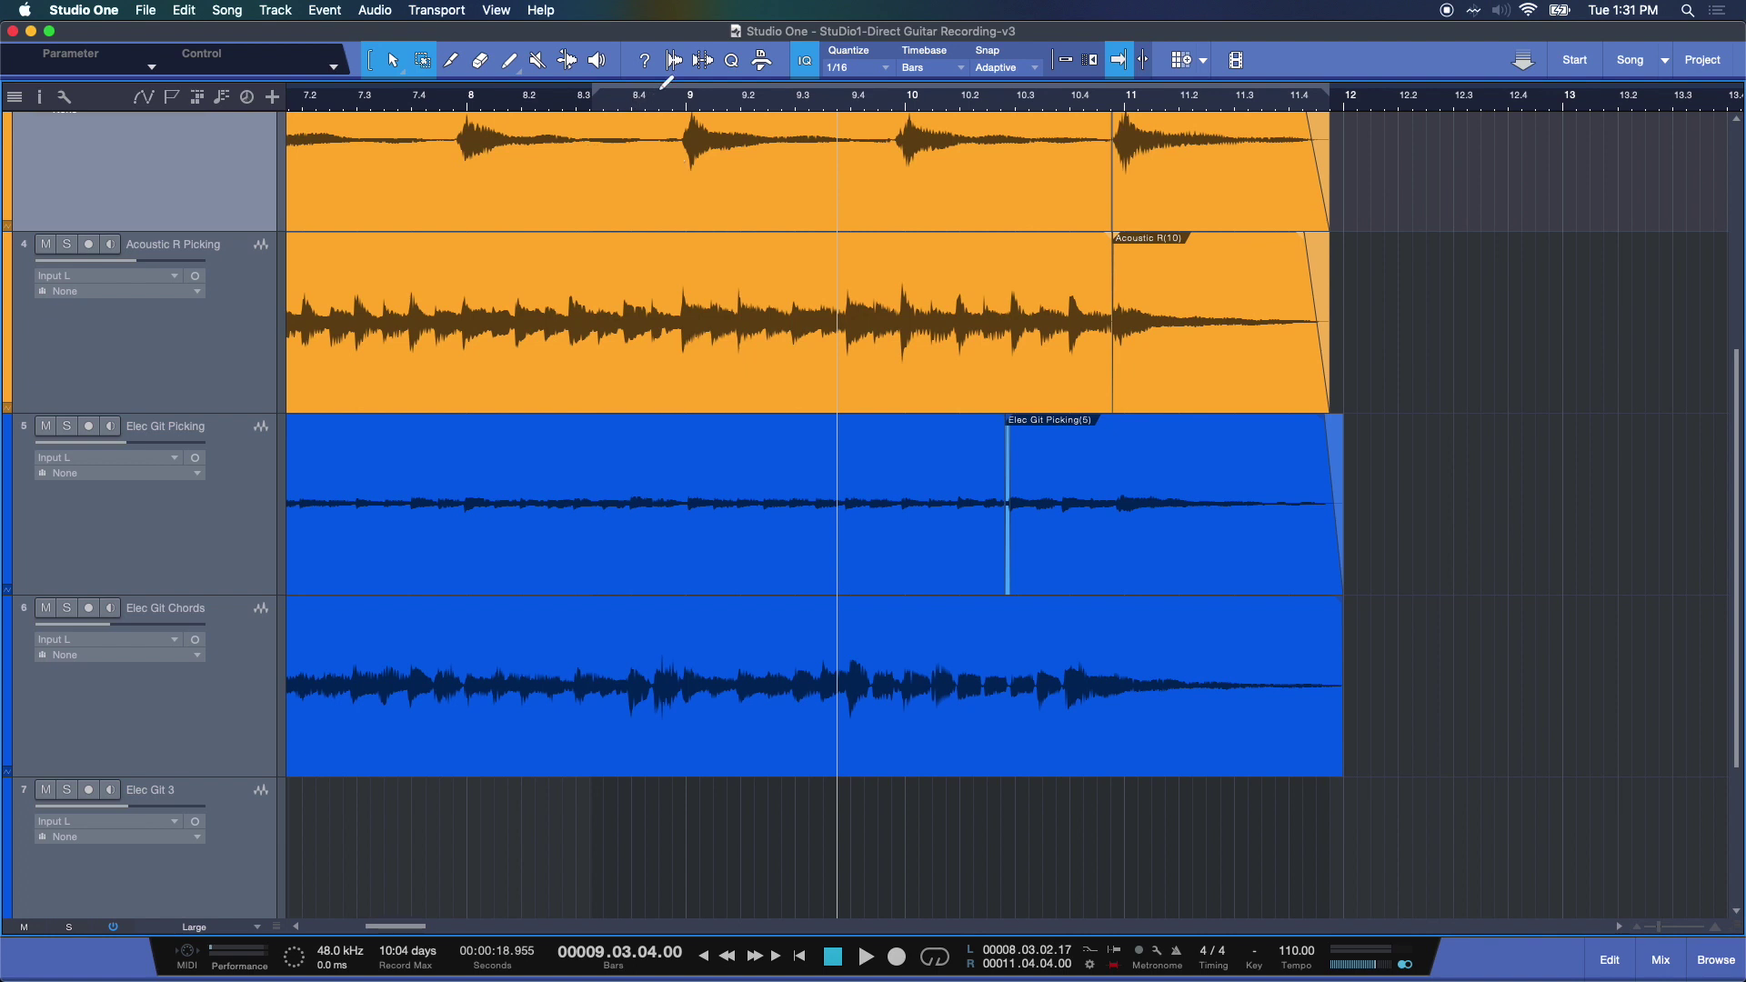
drag(607, 92, 684, 104)
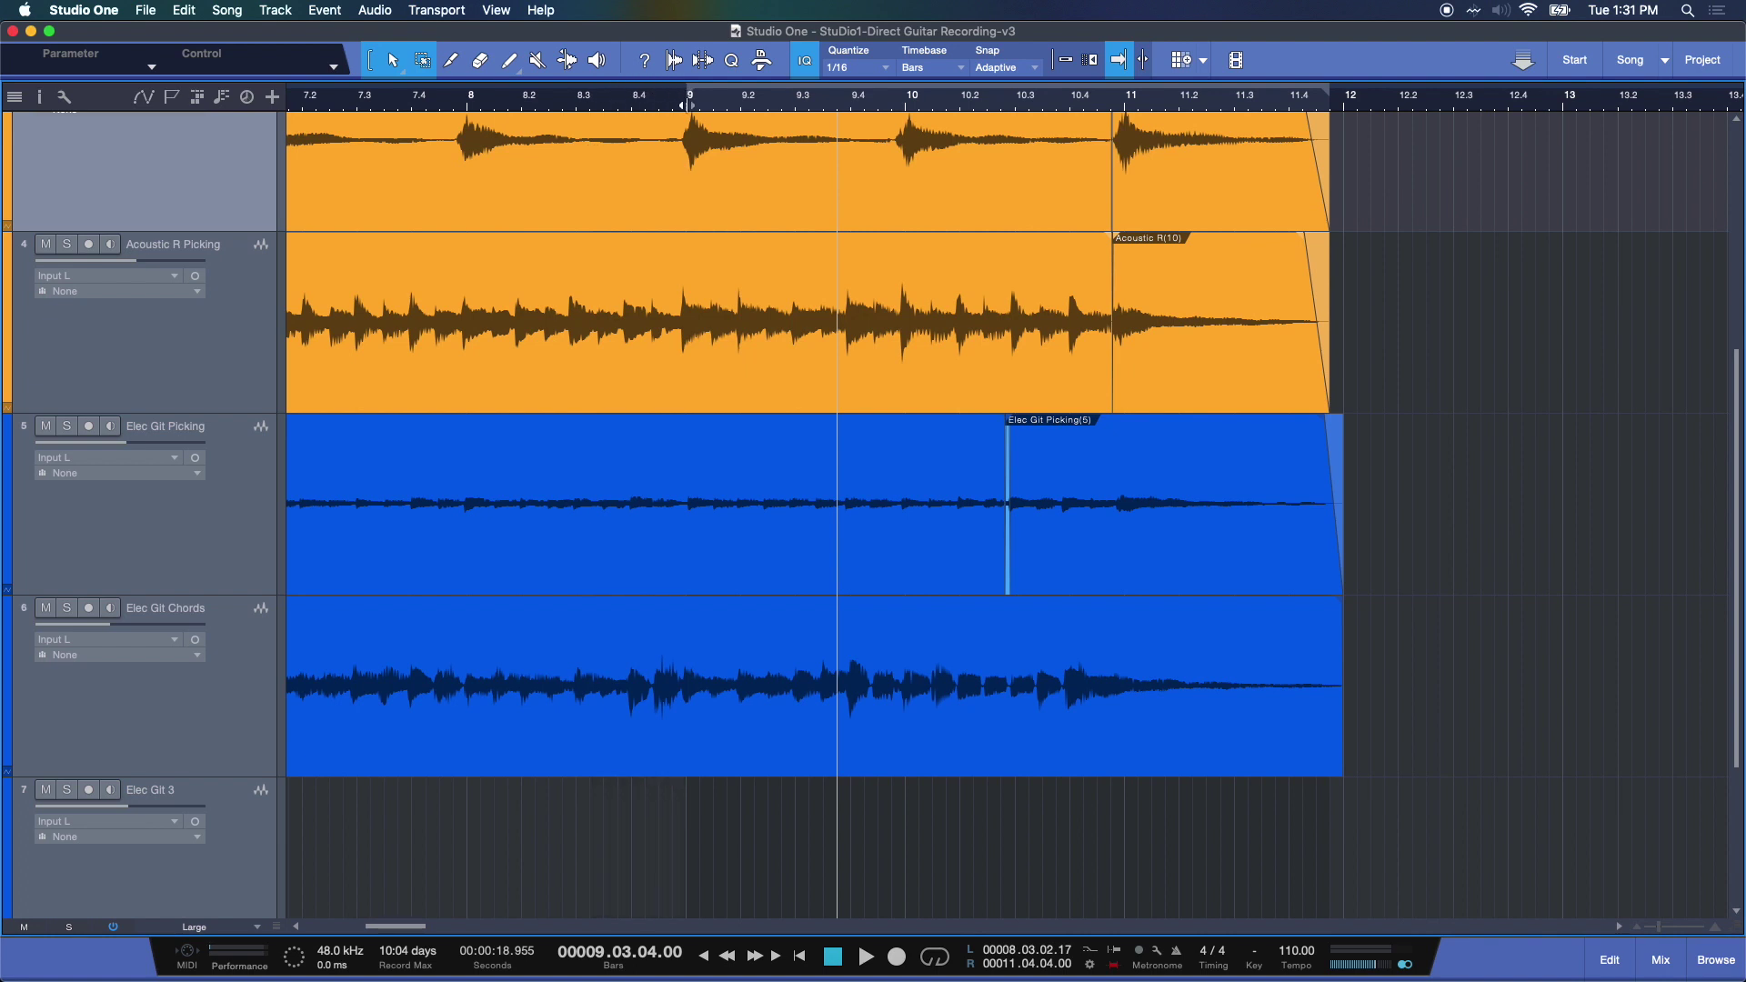
drag(688, 110, 672, 116)
drag(1367, 102, 1509, 106)
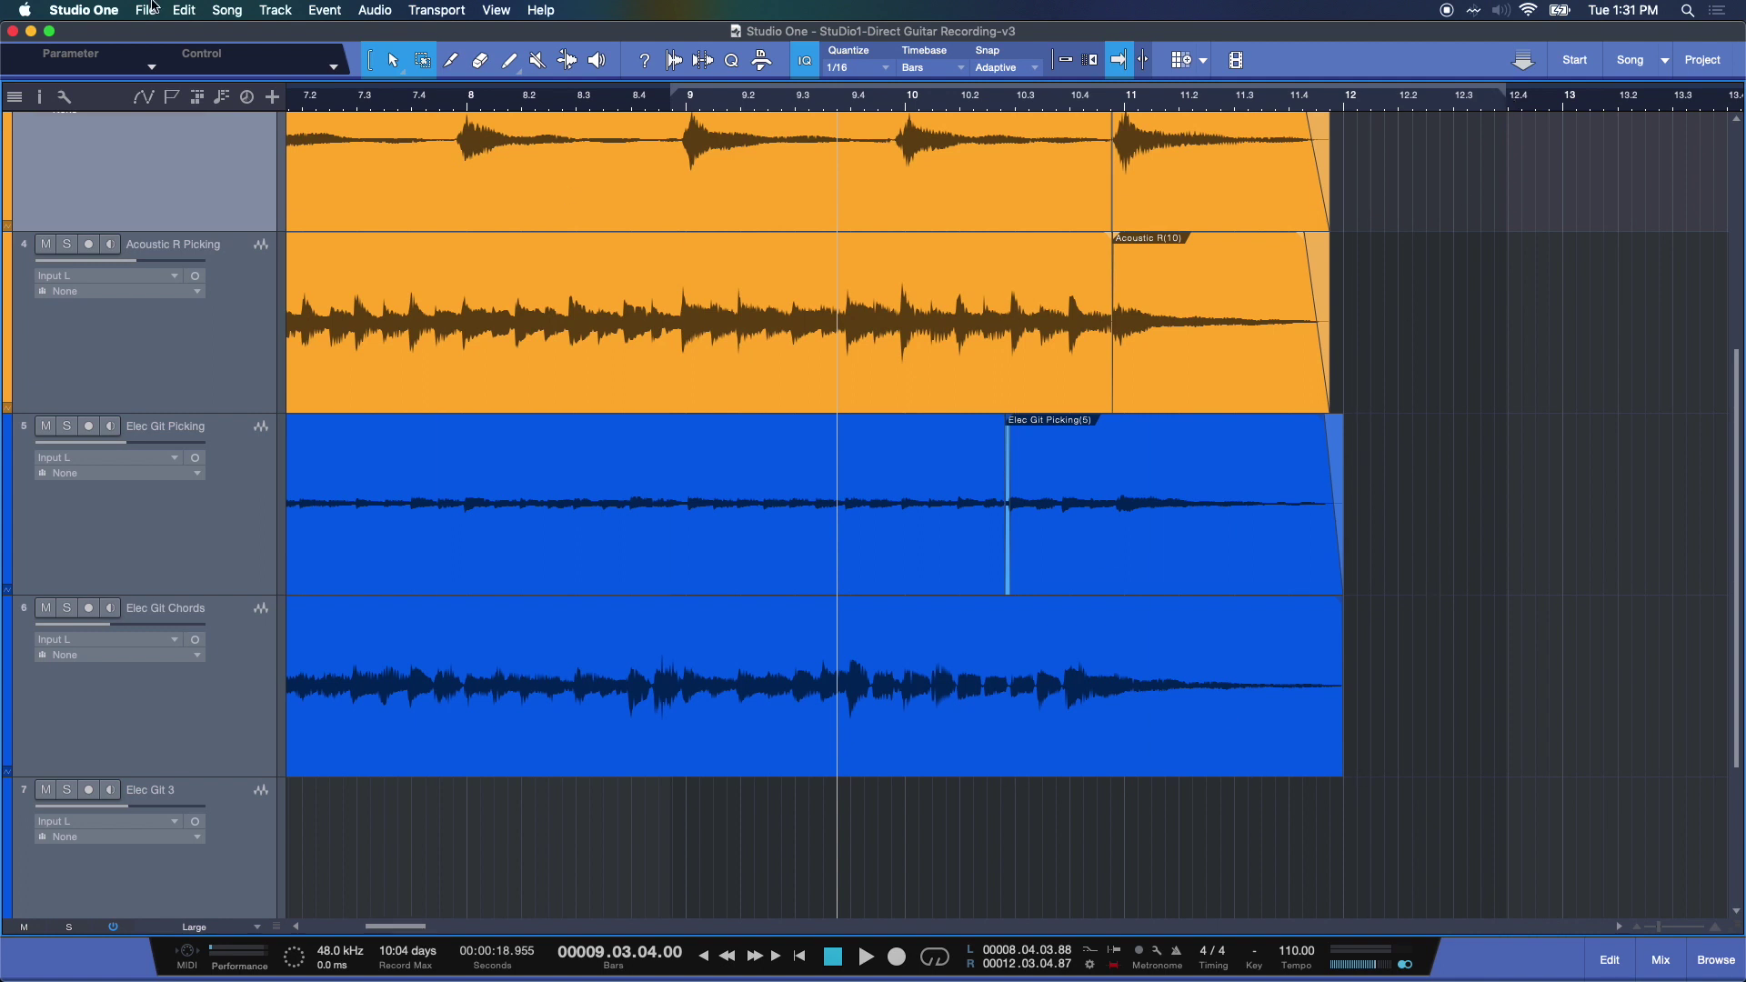
click(84, 11)
click(90, 60)
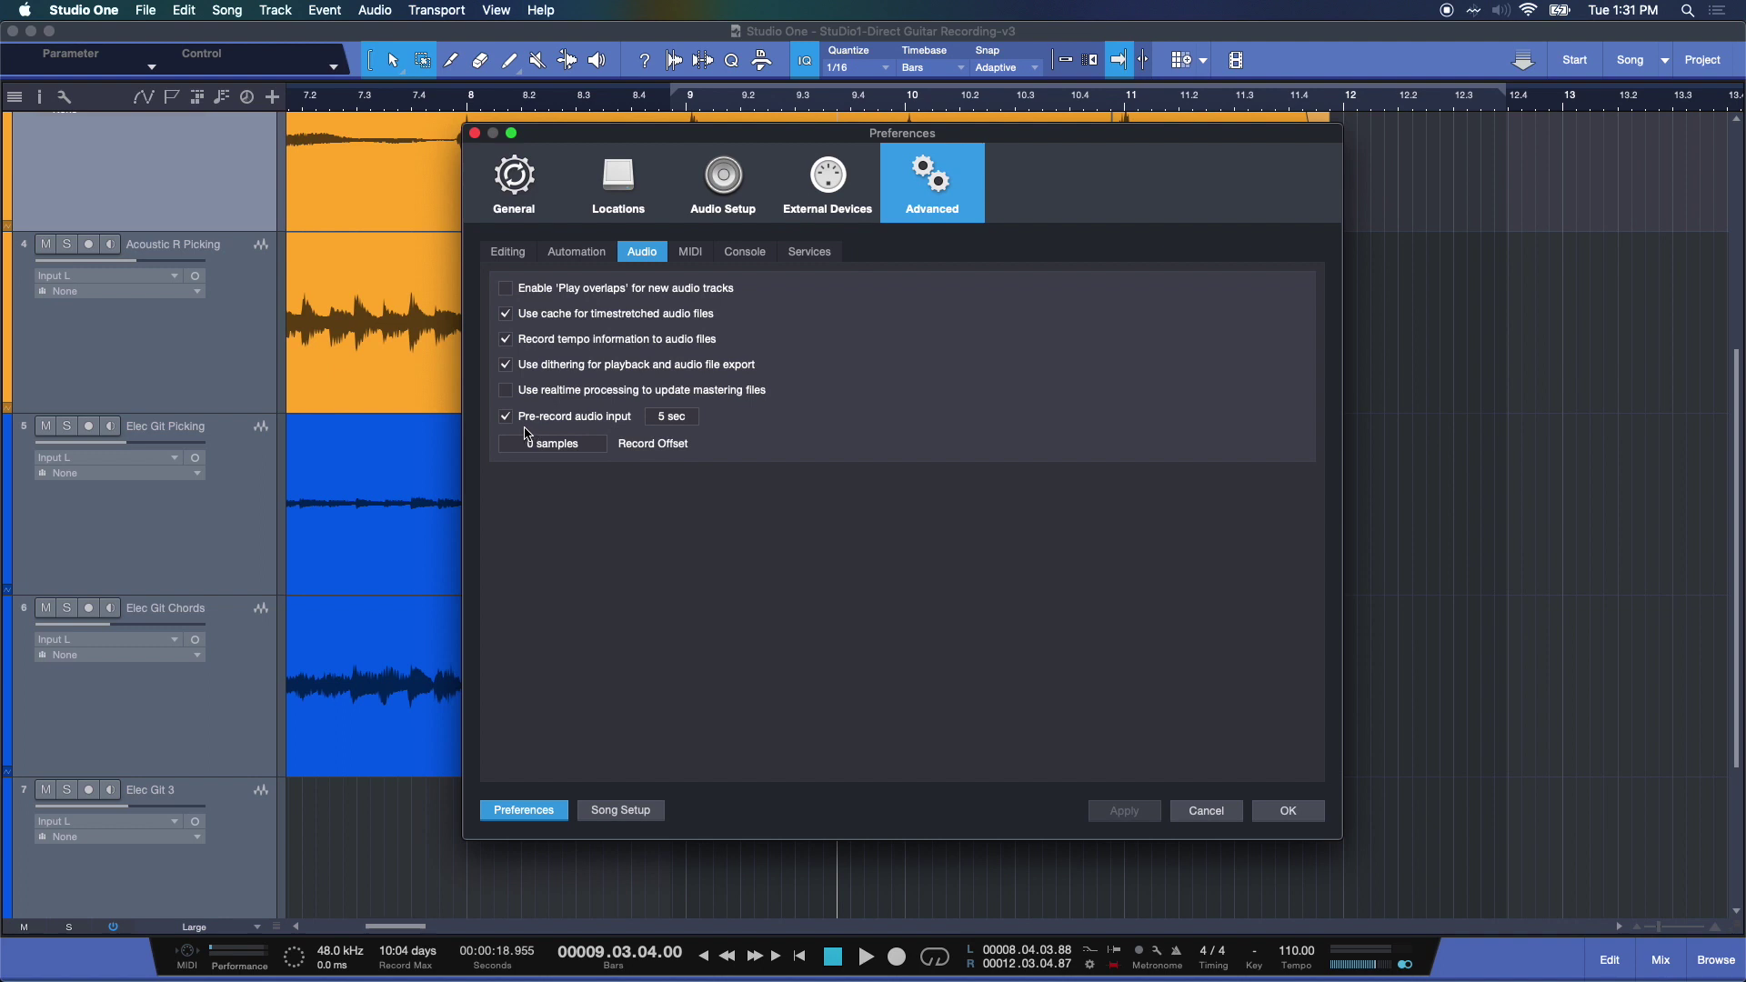
click(505, 418)
click(506, 418)
click(505, 421)
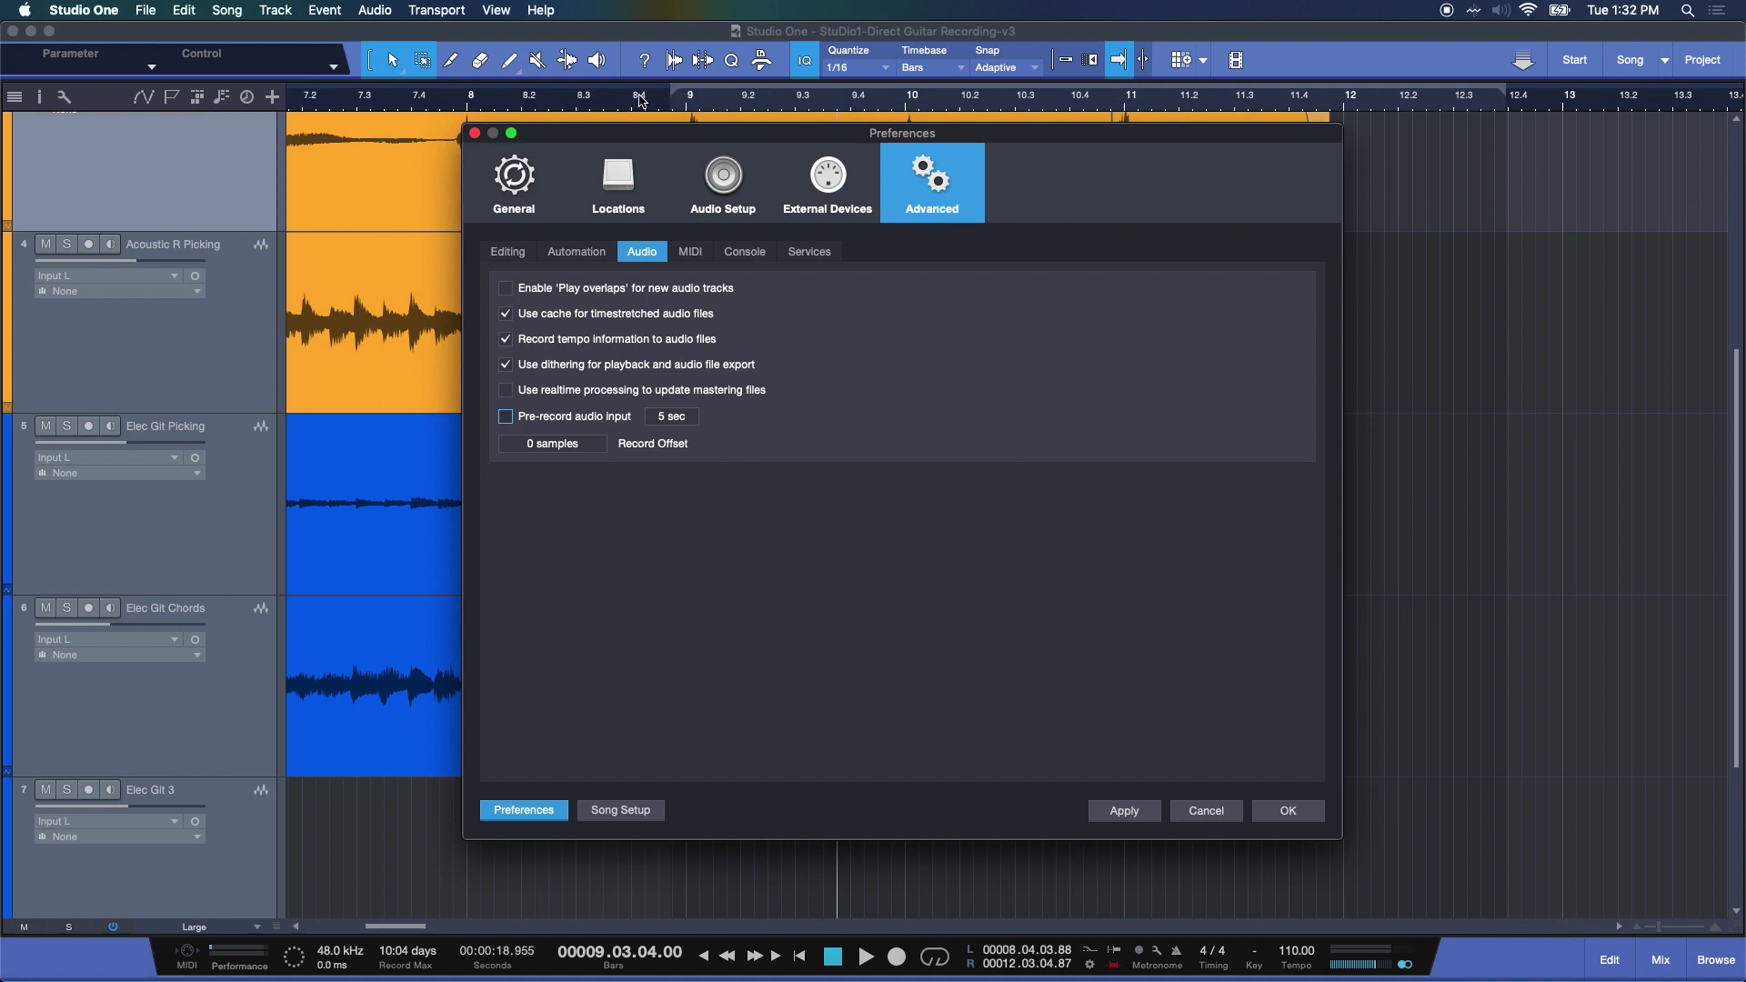
click(507, 418)
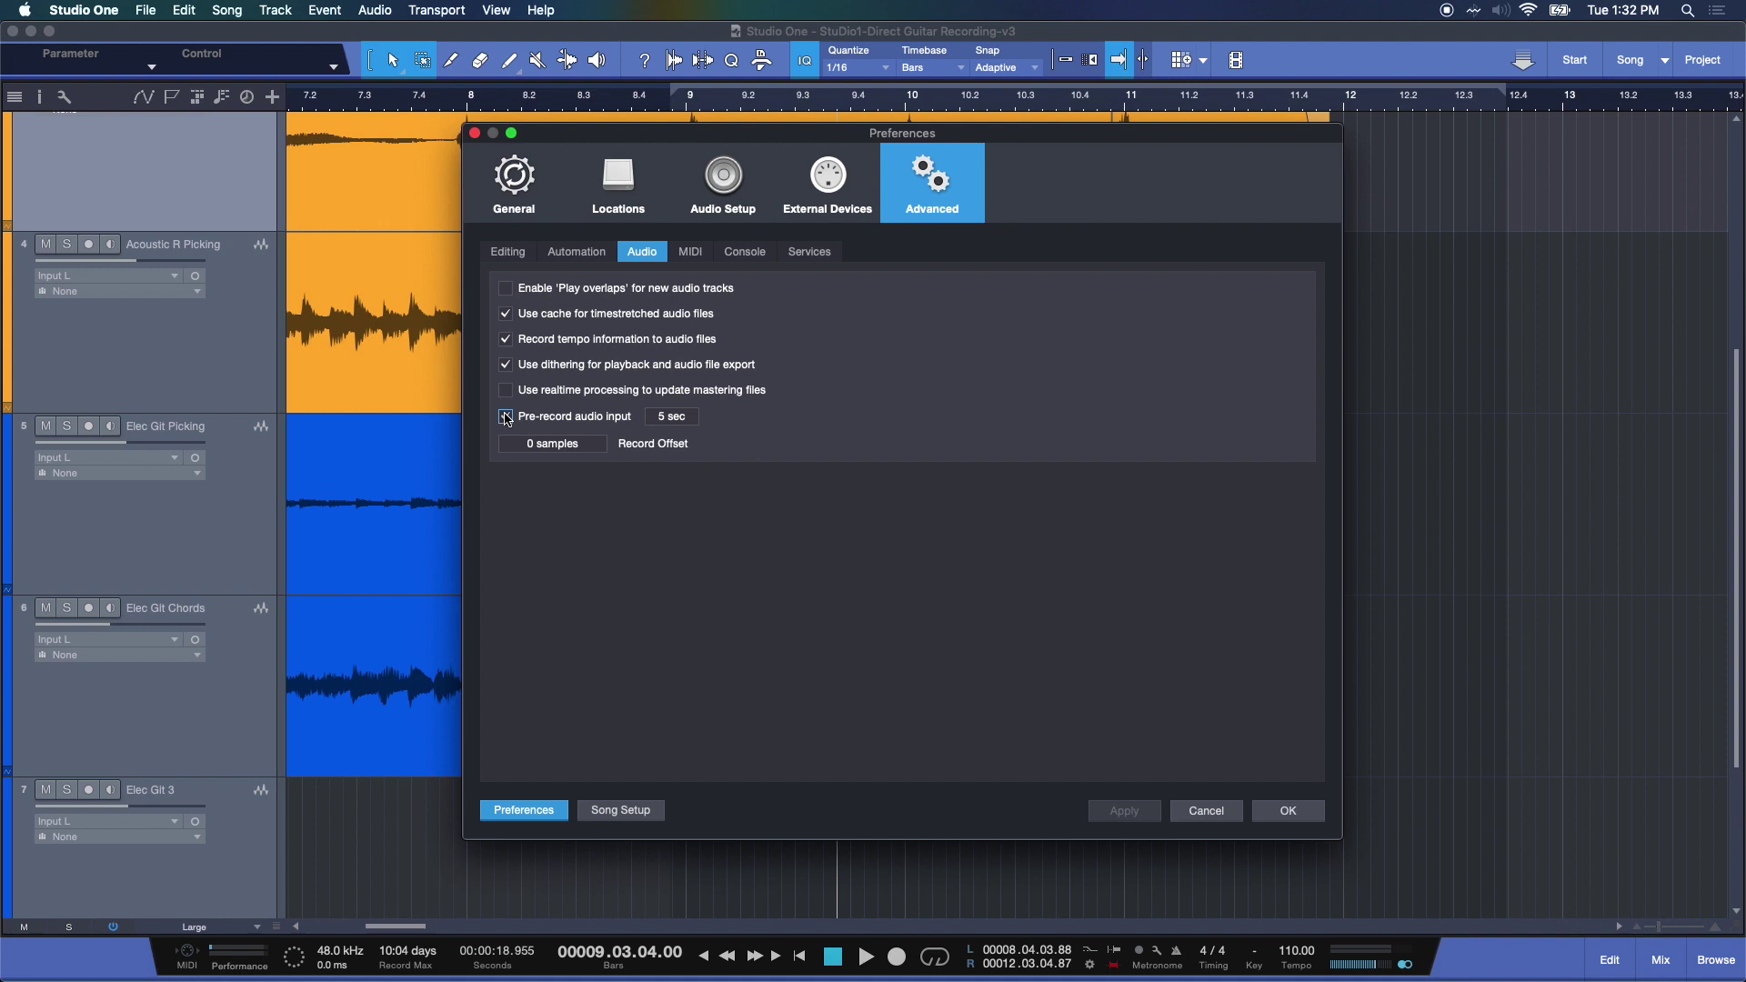
click(1294, 812)
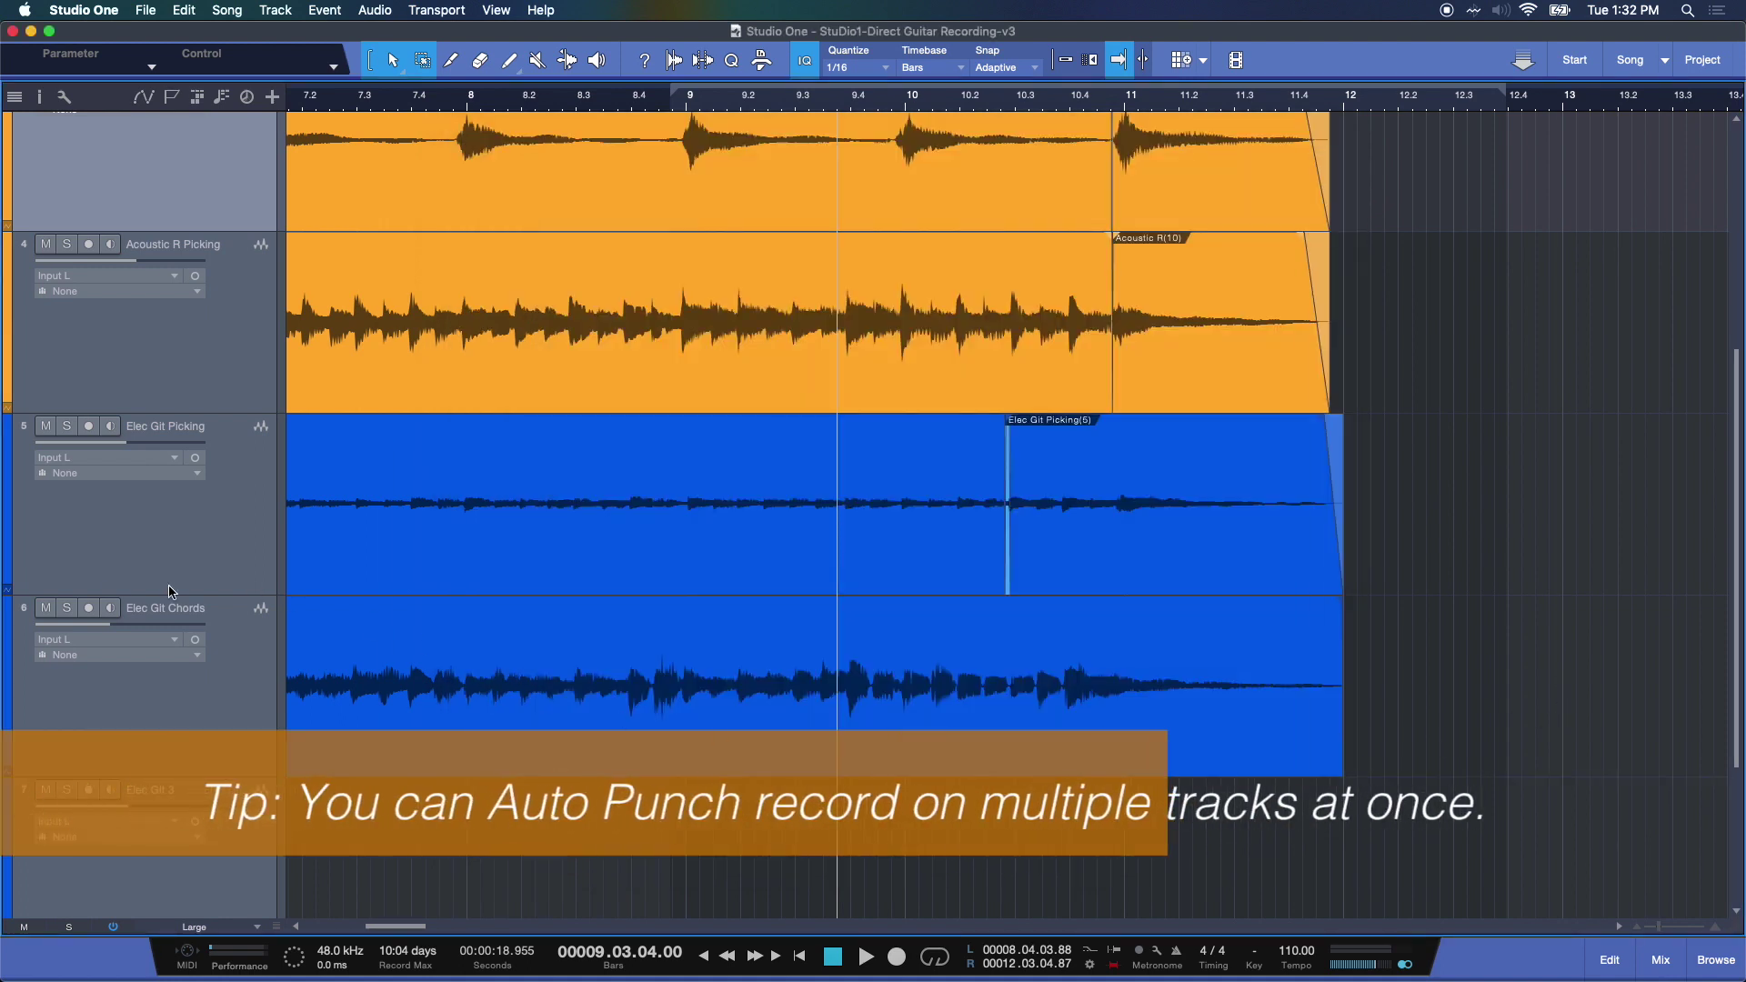
Step: Arm Elec Git Chords for recording, check its input, and set the playhead near bar 7.3
click(87, 609)
click(69, 640)
click(254, 667)
click(1661, 959)
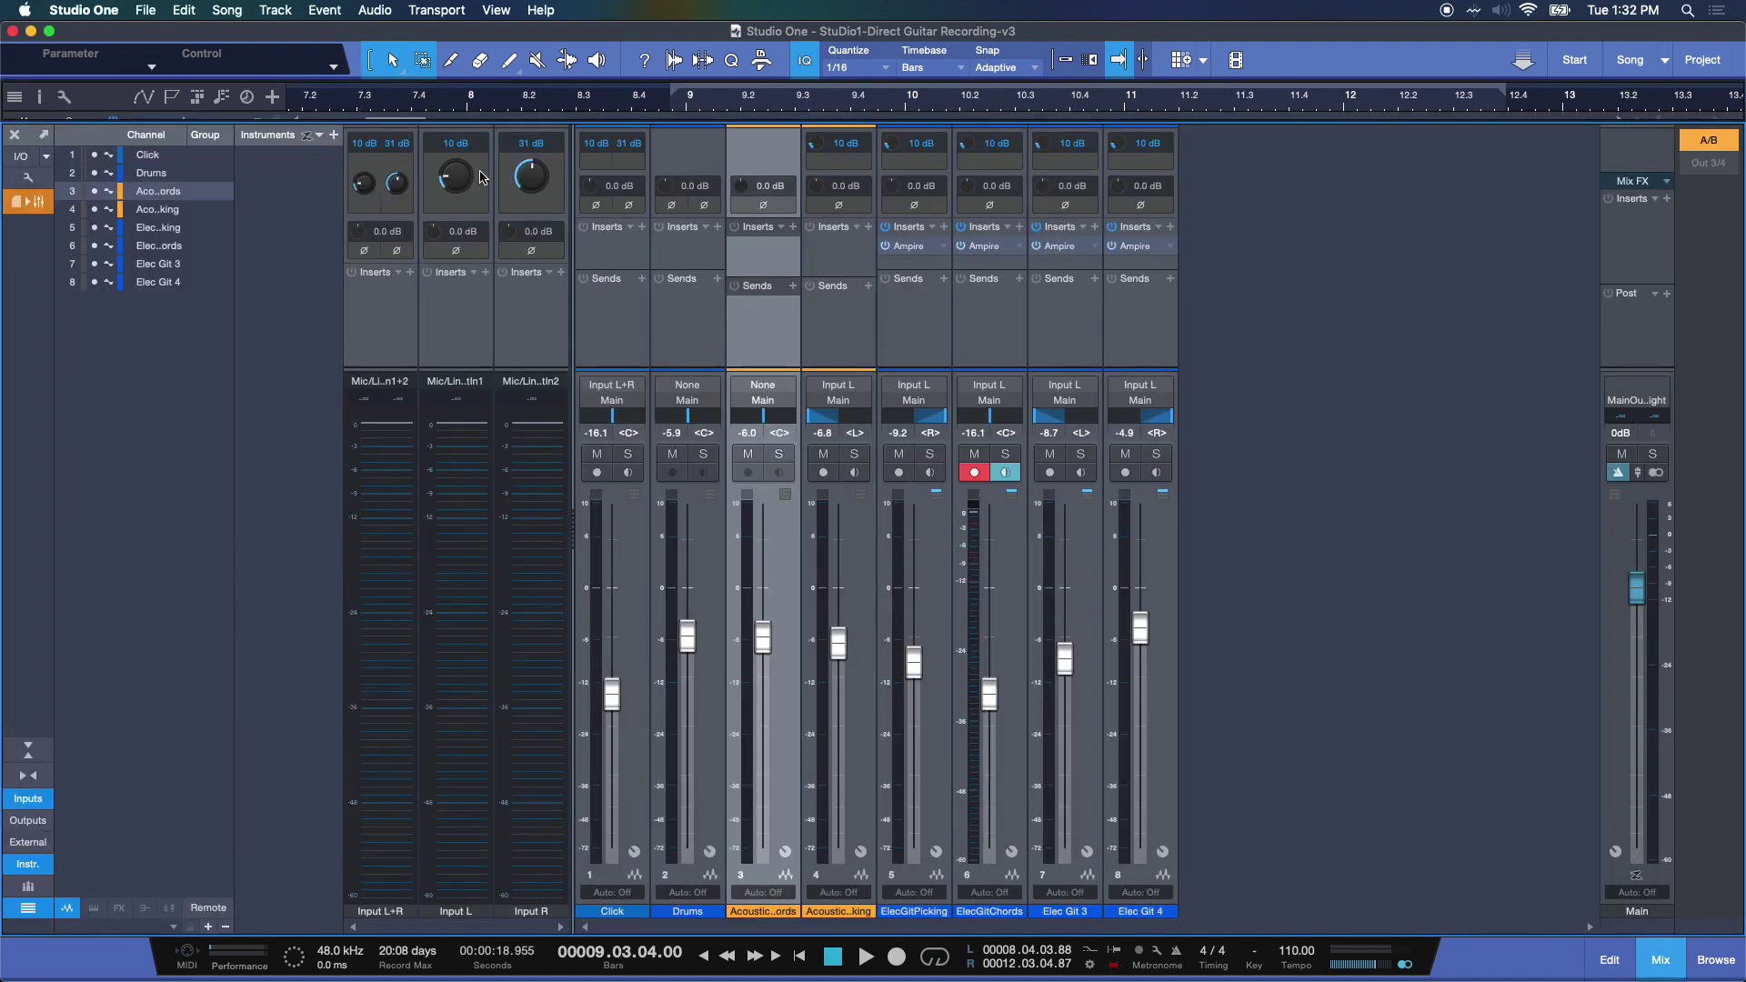
click(1668, 955)
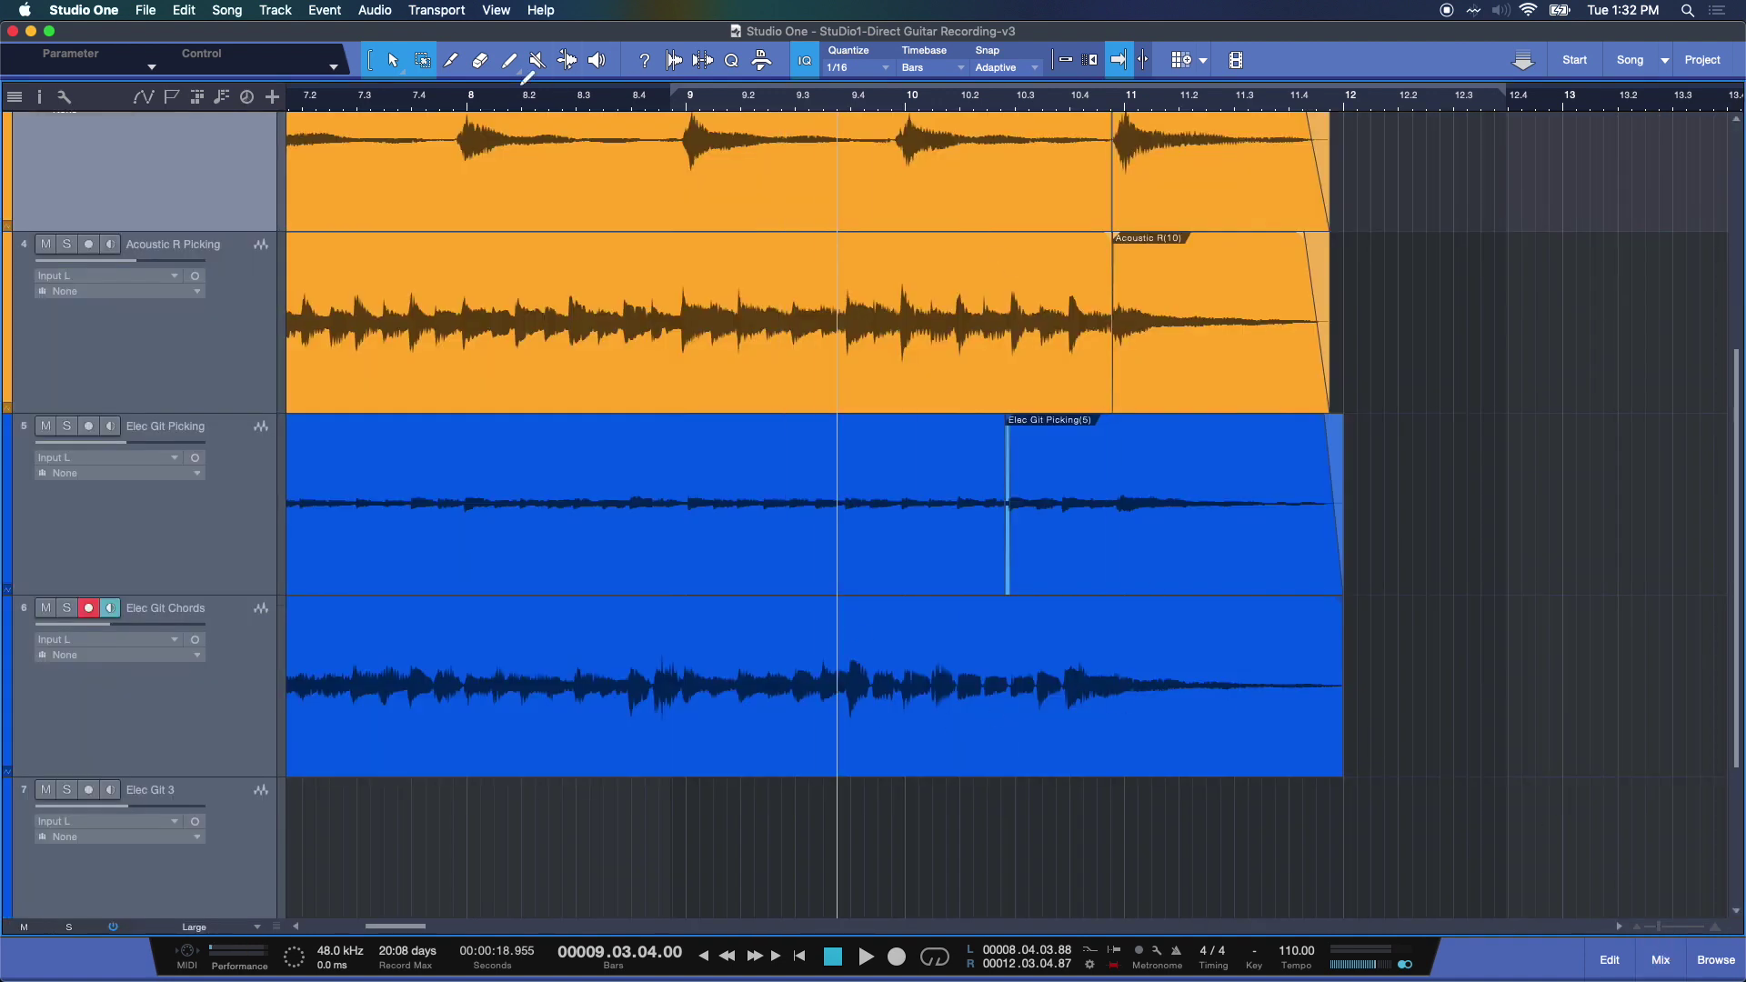
click(361, 99)
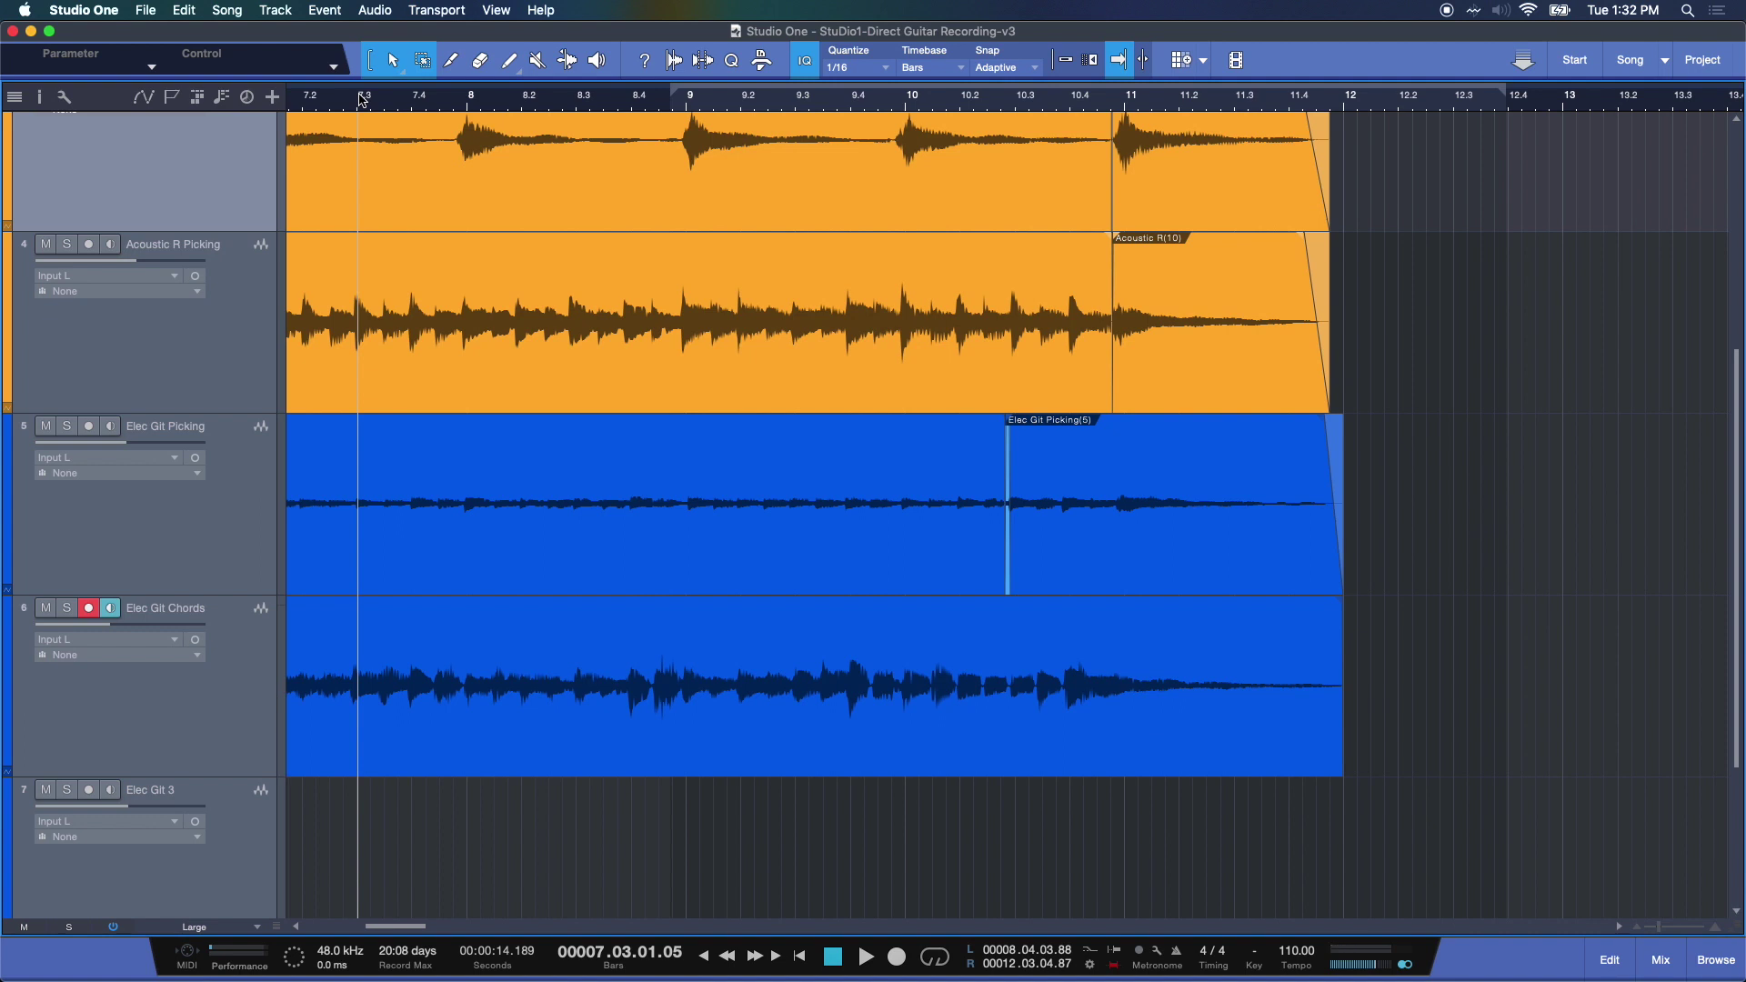
Step: Play from bar 7.3 and punch-record a new Elec Git Chords take across the loop range
key(space)
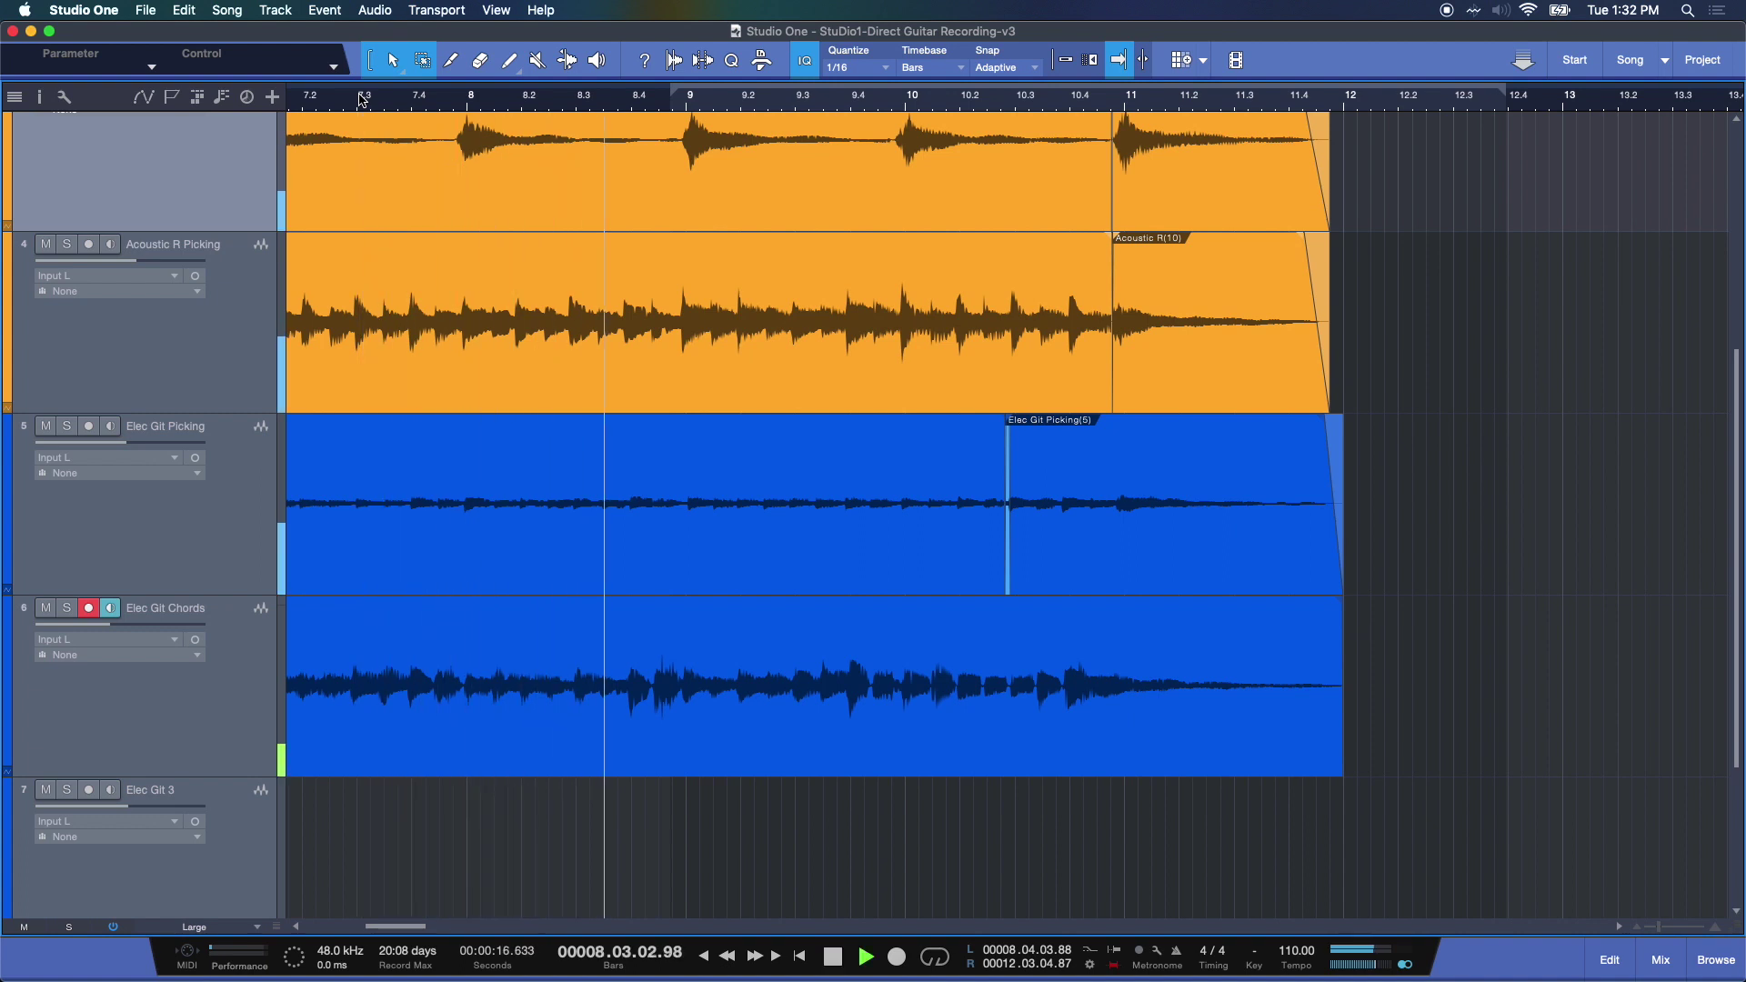
key(KP_Multiply)
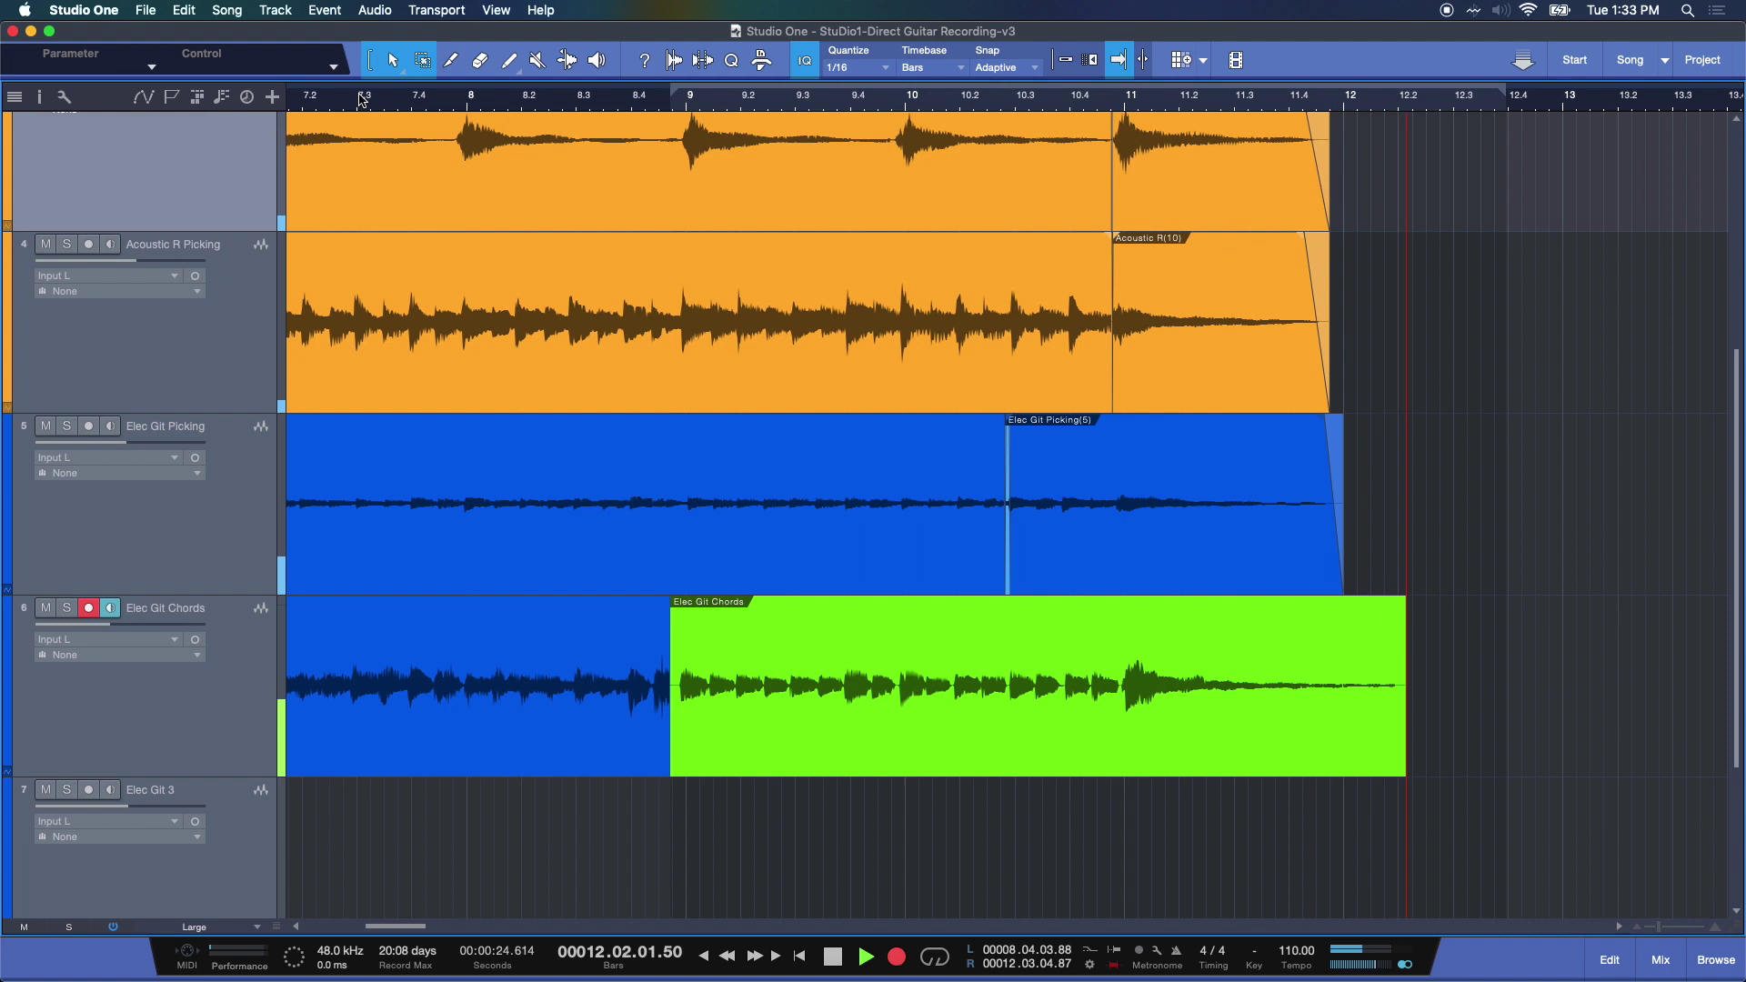
key(space)
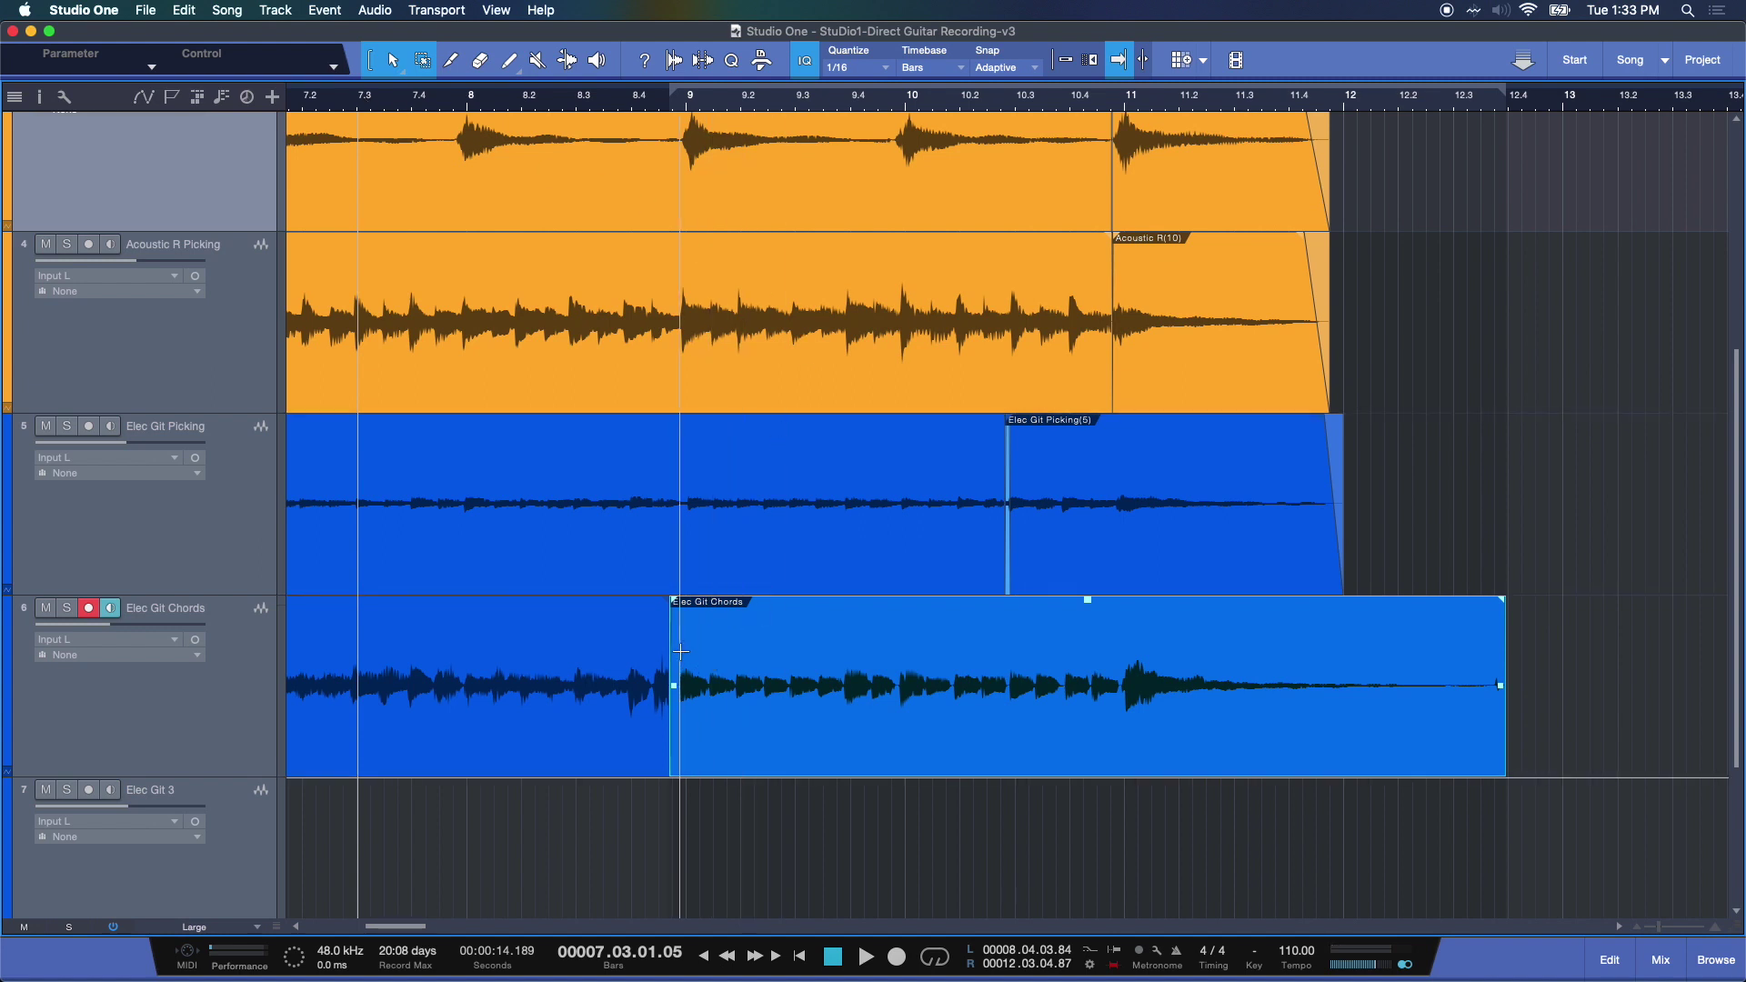
Step: Move the song position to bar 8.1, solo Elec Git Chords, and audition the new take
click(675, 102)
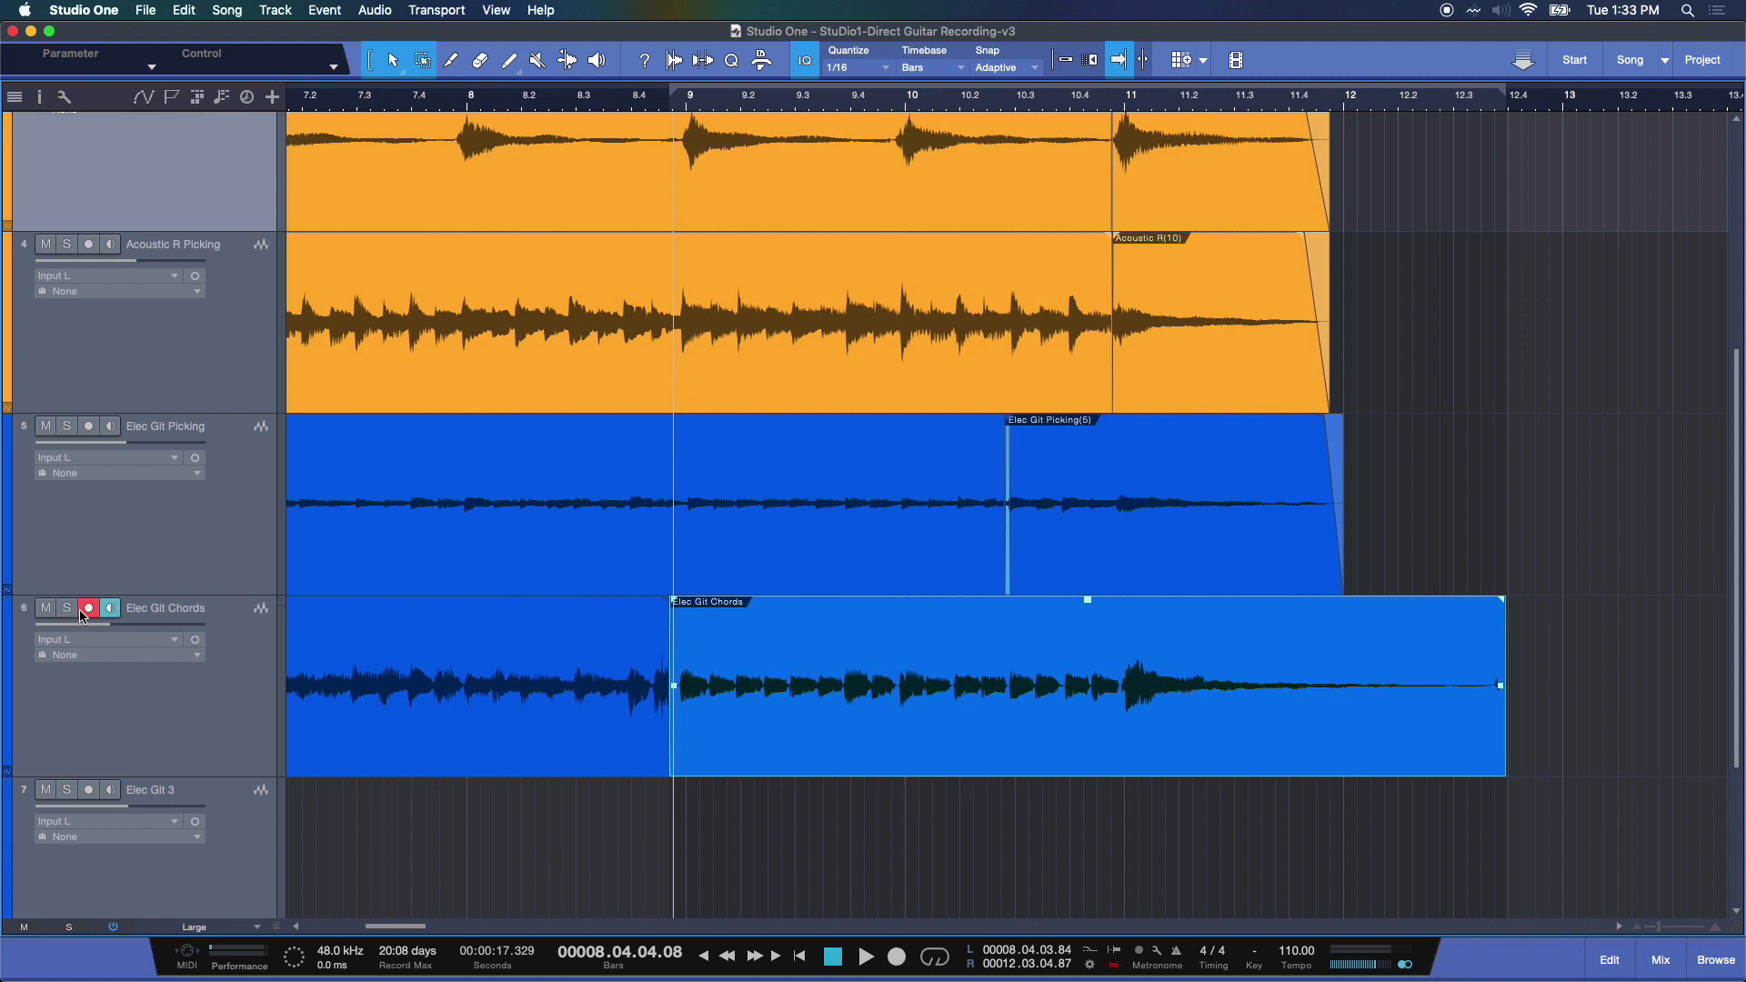
click(530, 97)
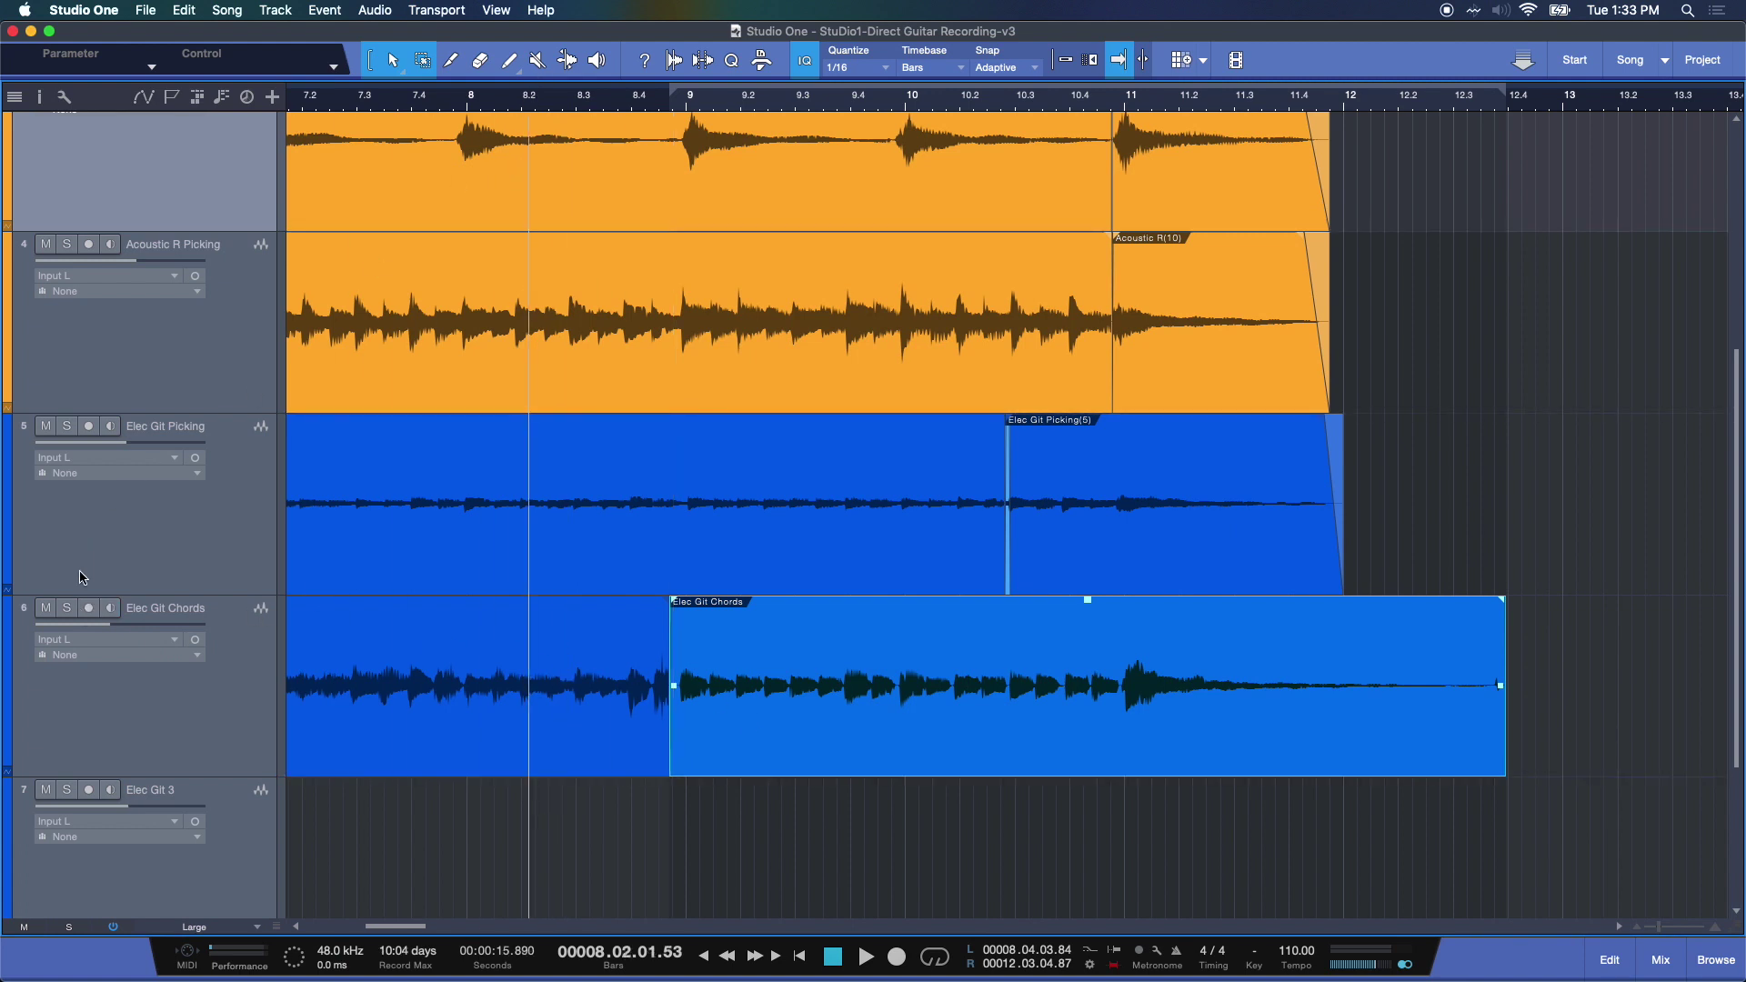
click(71, 612)
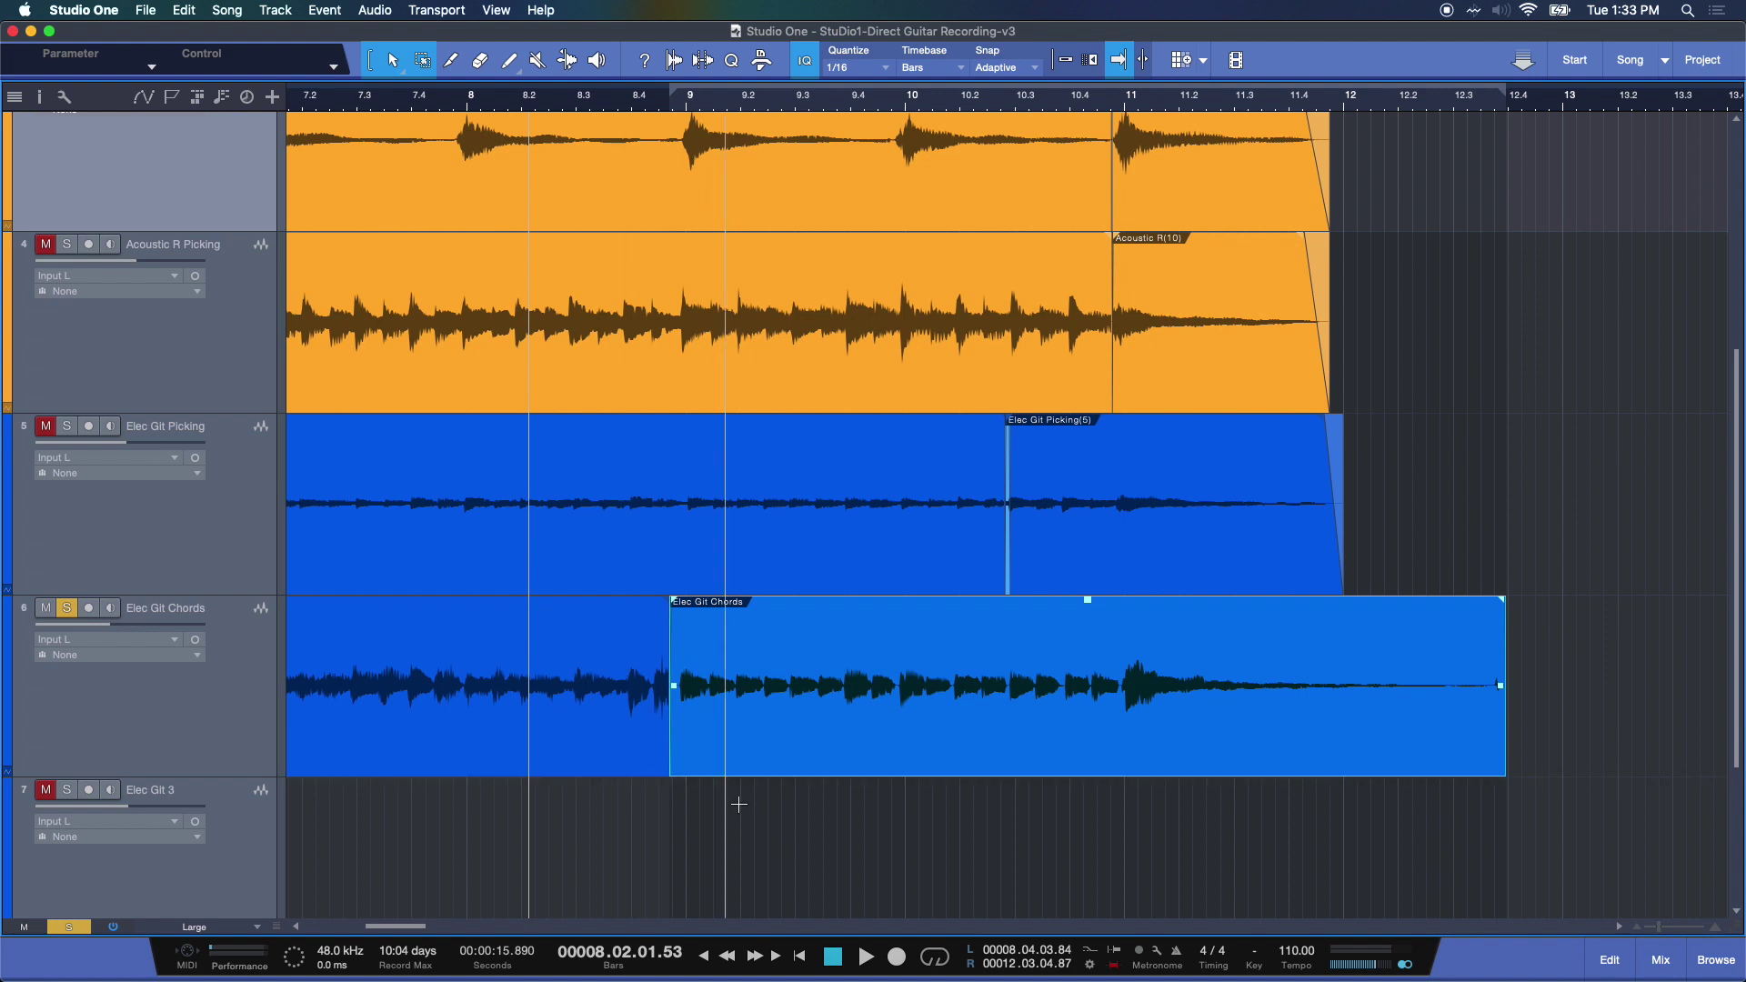
key(space)
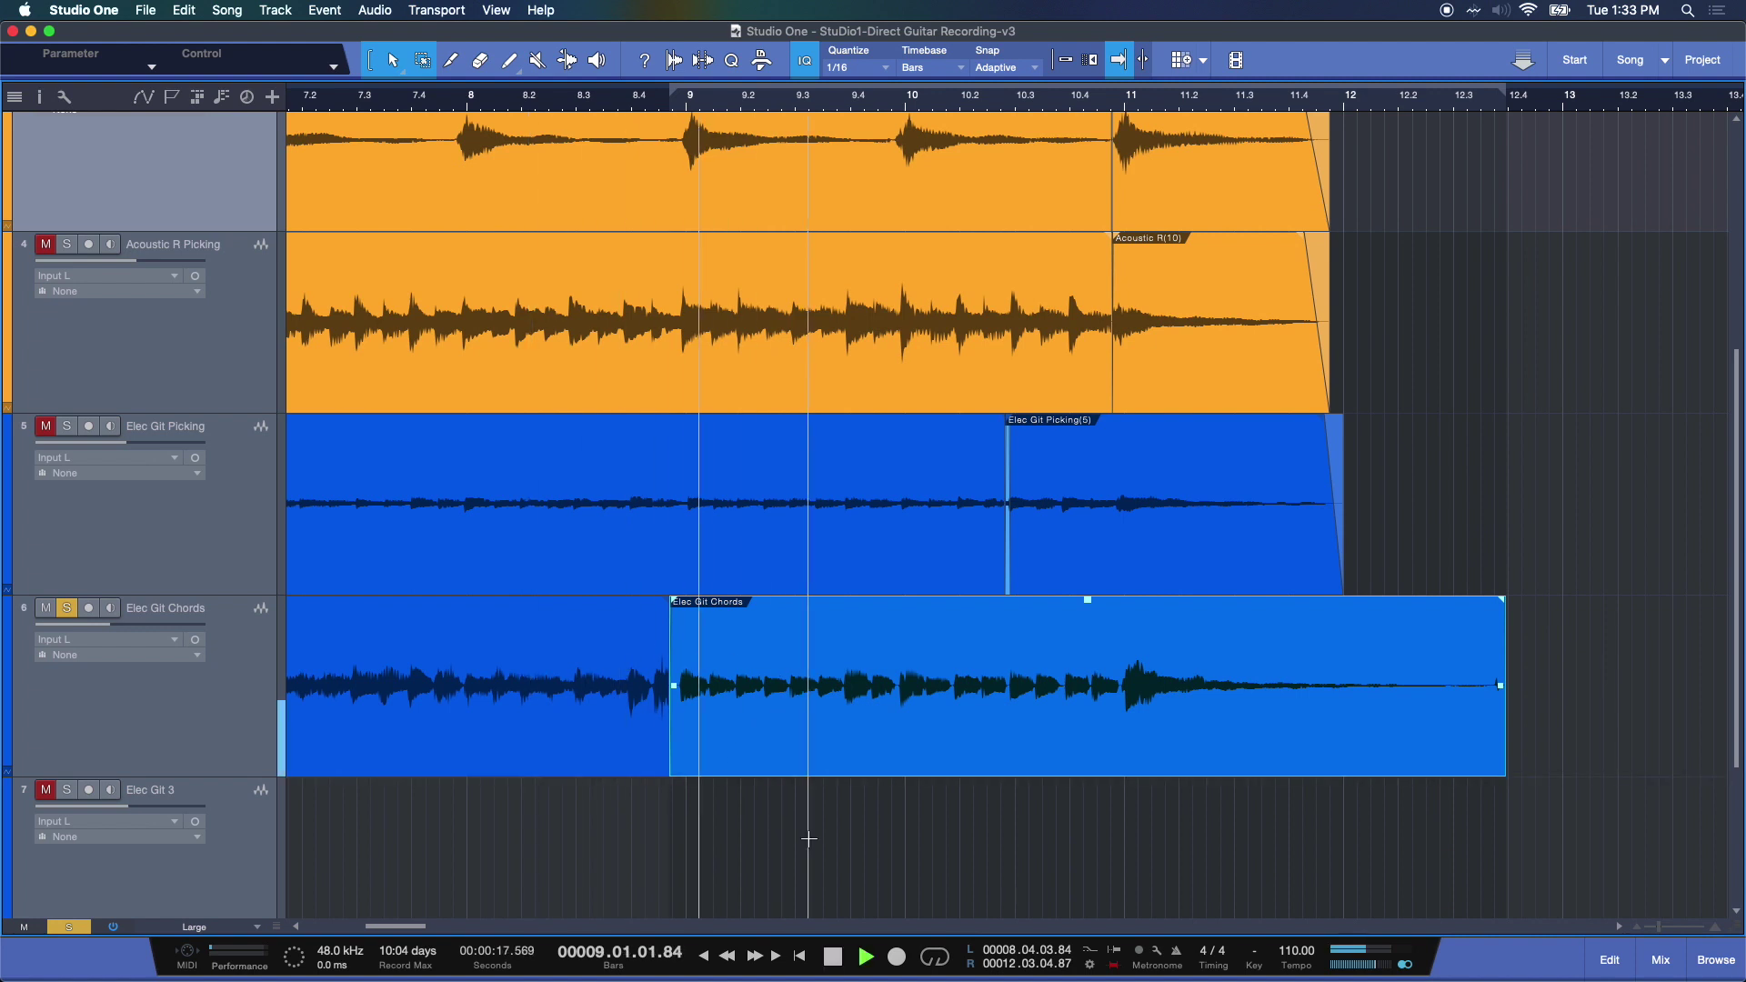
key(space)
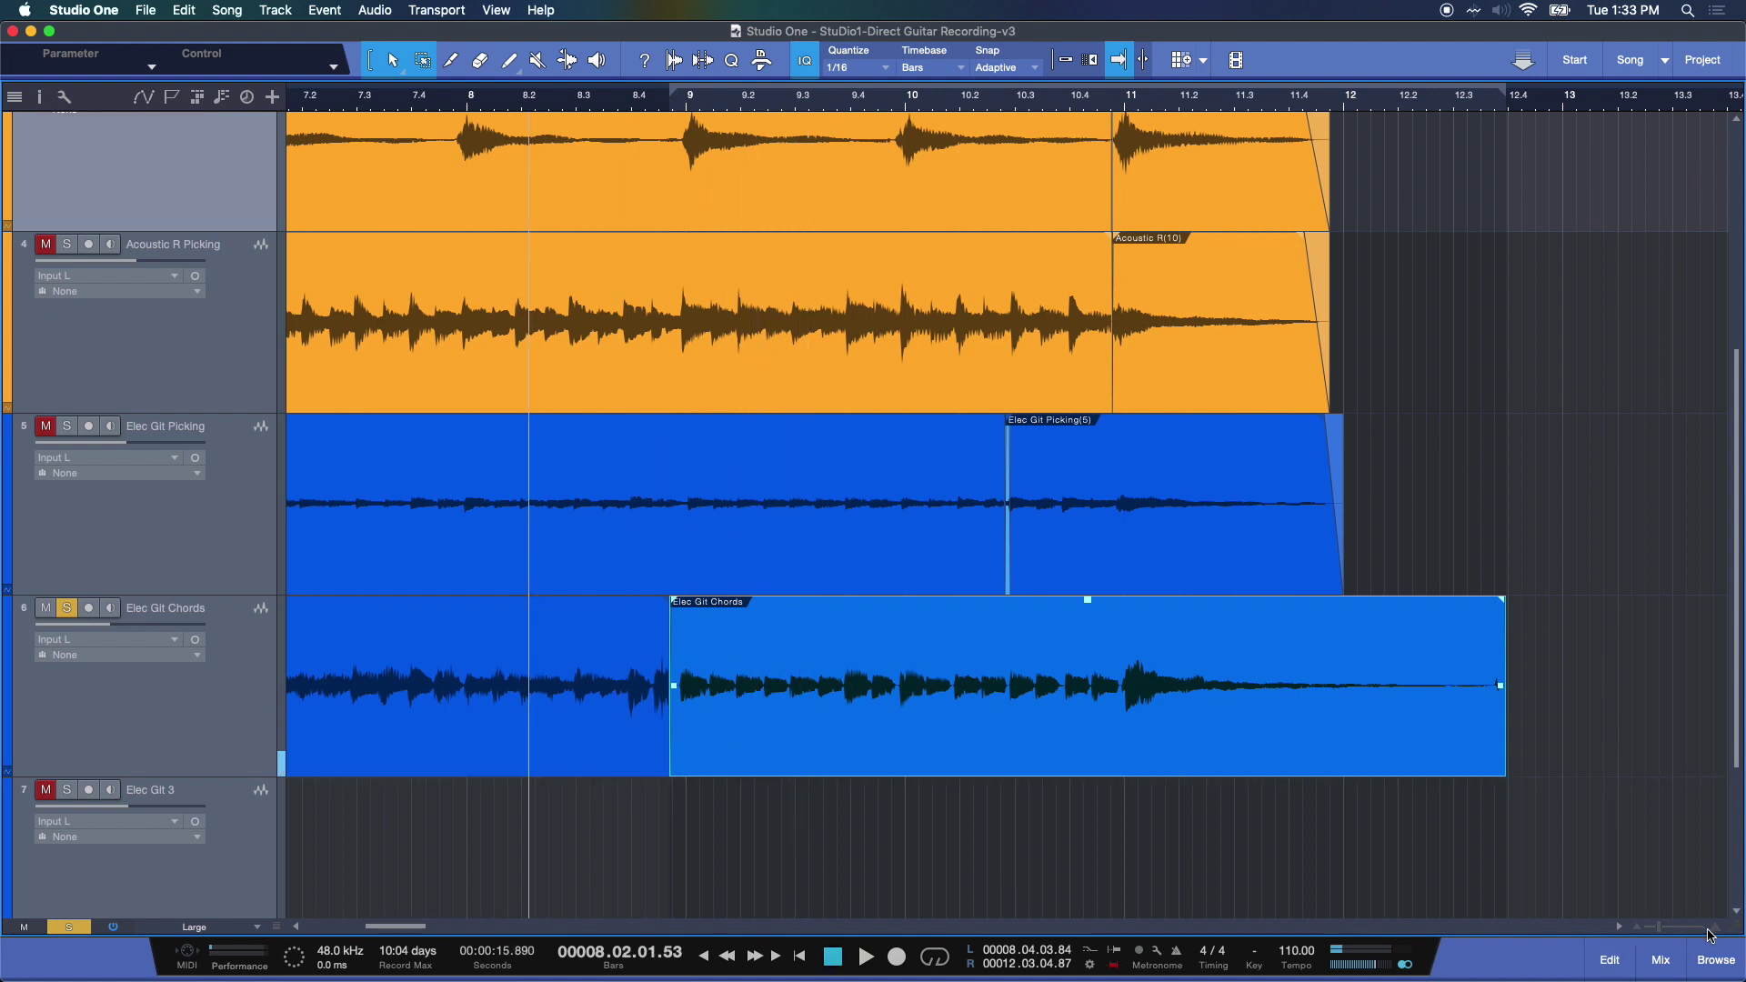
key(e)
key(e)
key(e)
key(e)
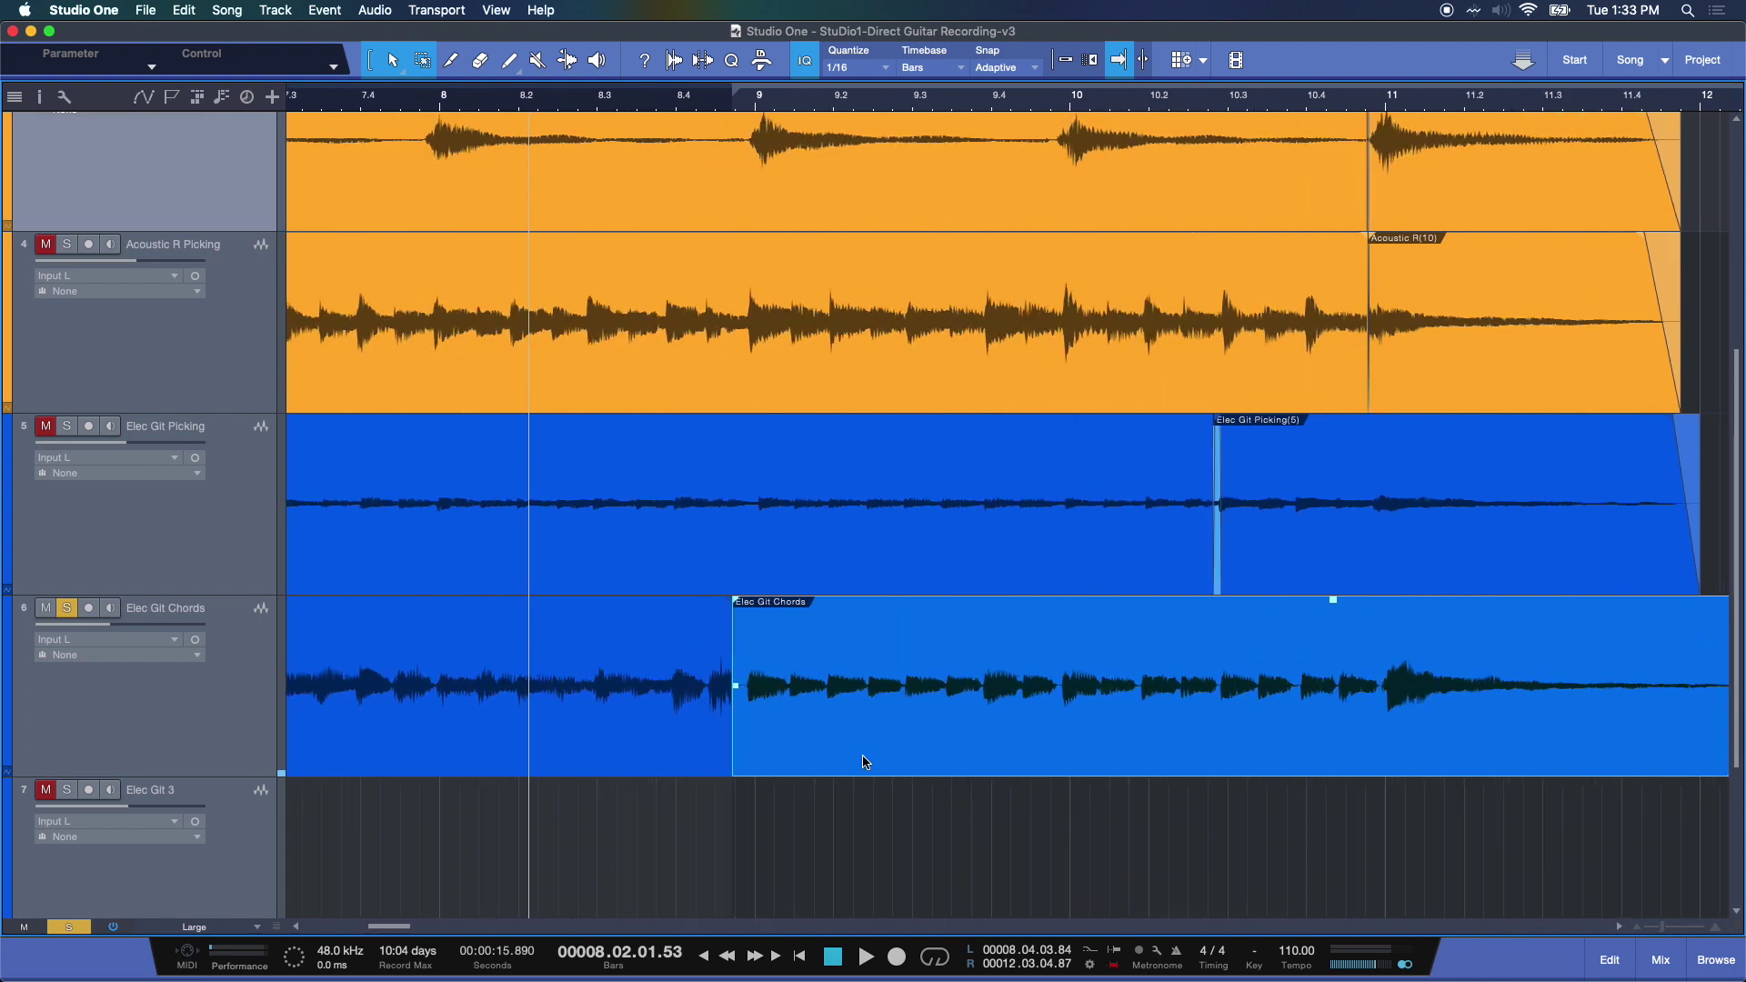
Step: Trim the retake to start just before bar 10 and stretch the original take toward it
drag(744, 641, 1058, 795)
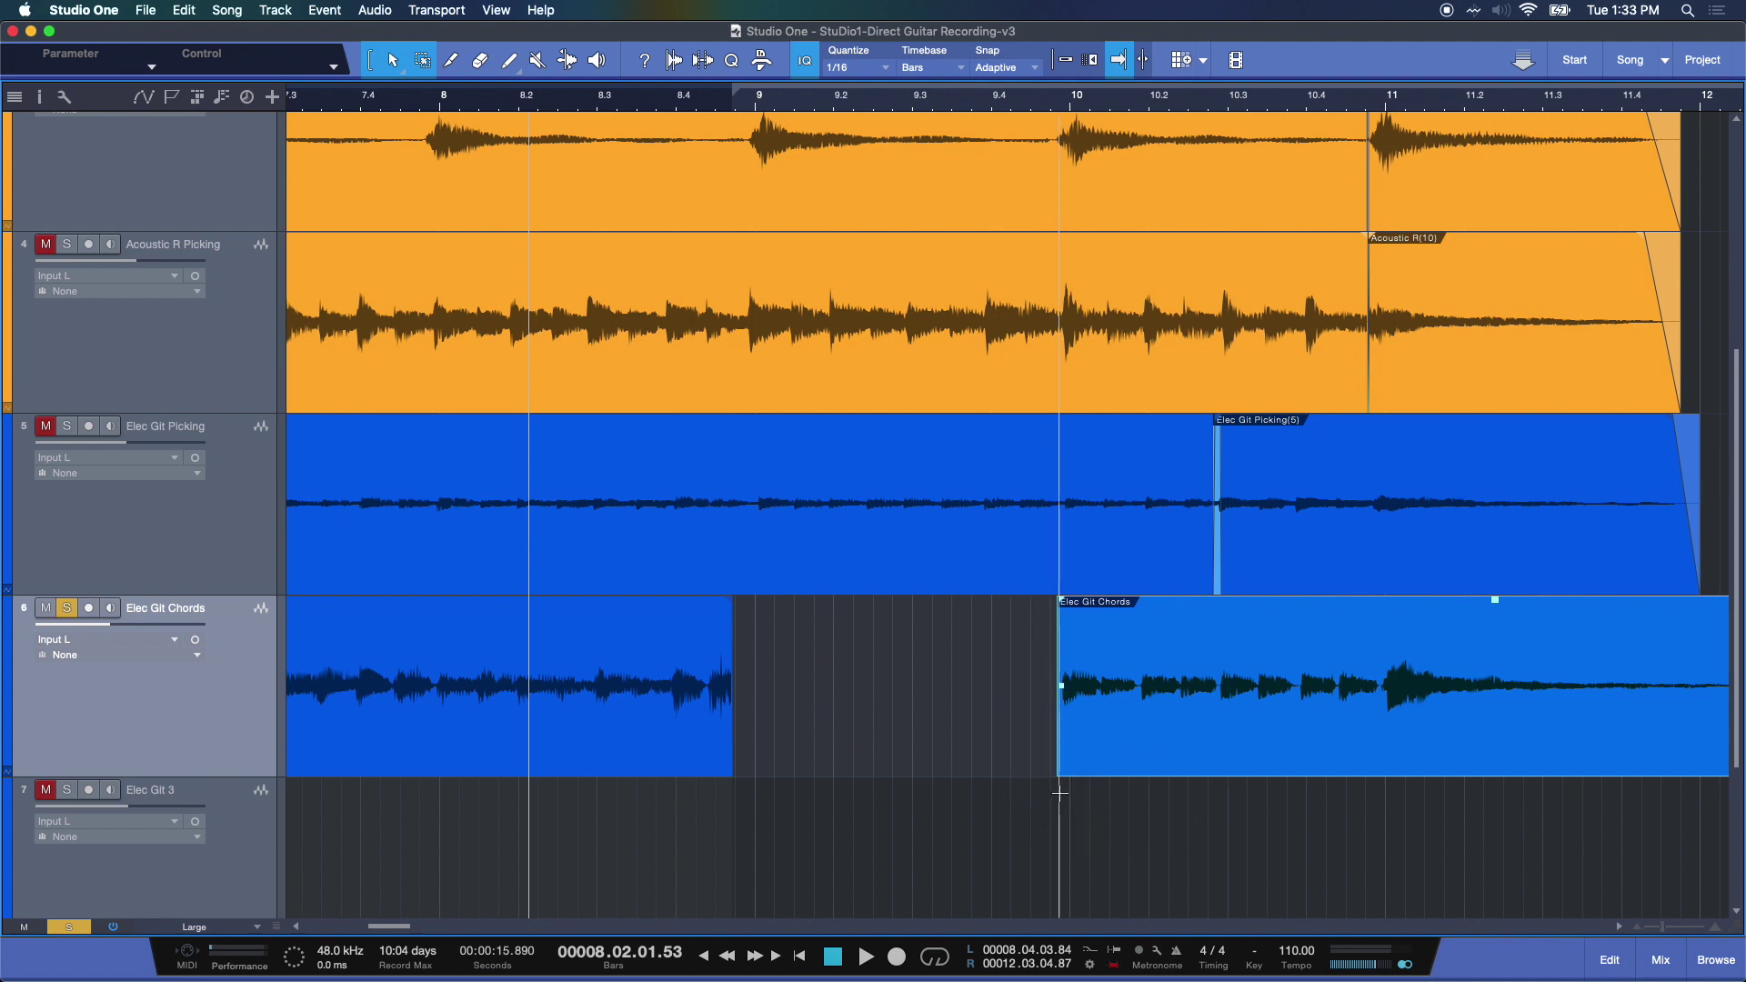
drag(733, 685, 1058, 817)
click(1237, 841)
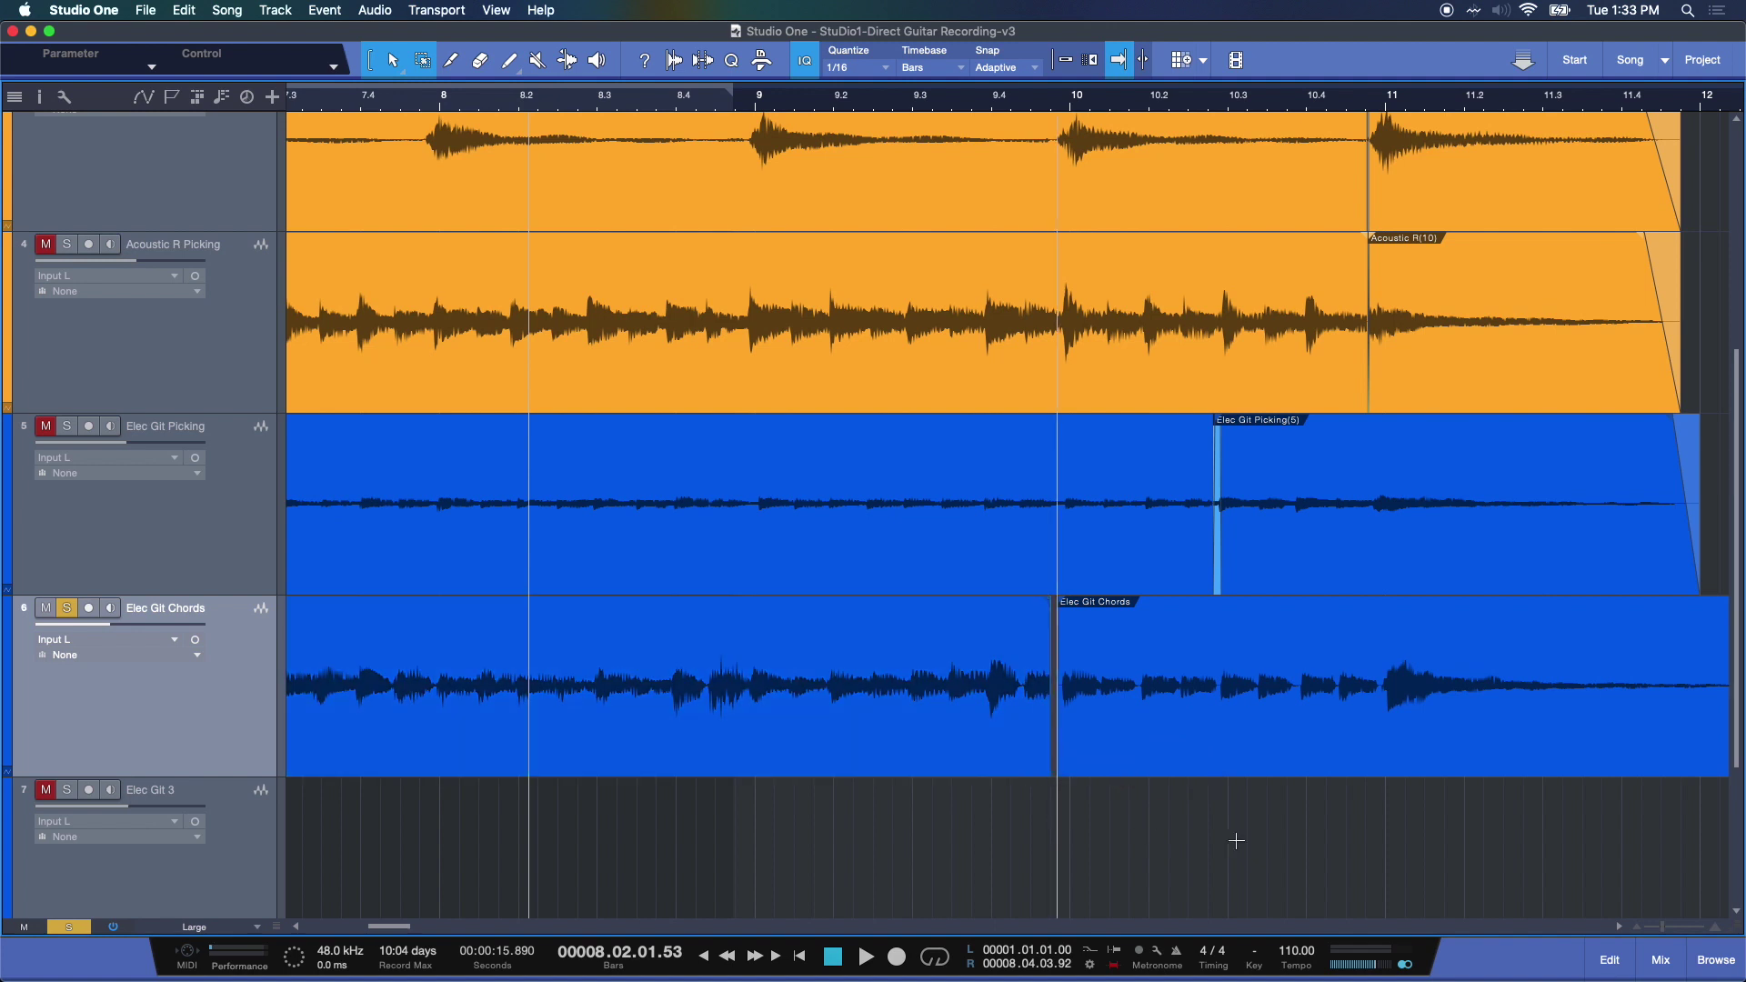
Step: Extend the original take to overlap the retake's start, with the song position on the join
click(1716, 929)
click(1716, 931)
click(1717, 932)
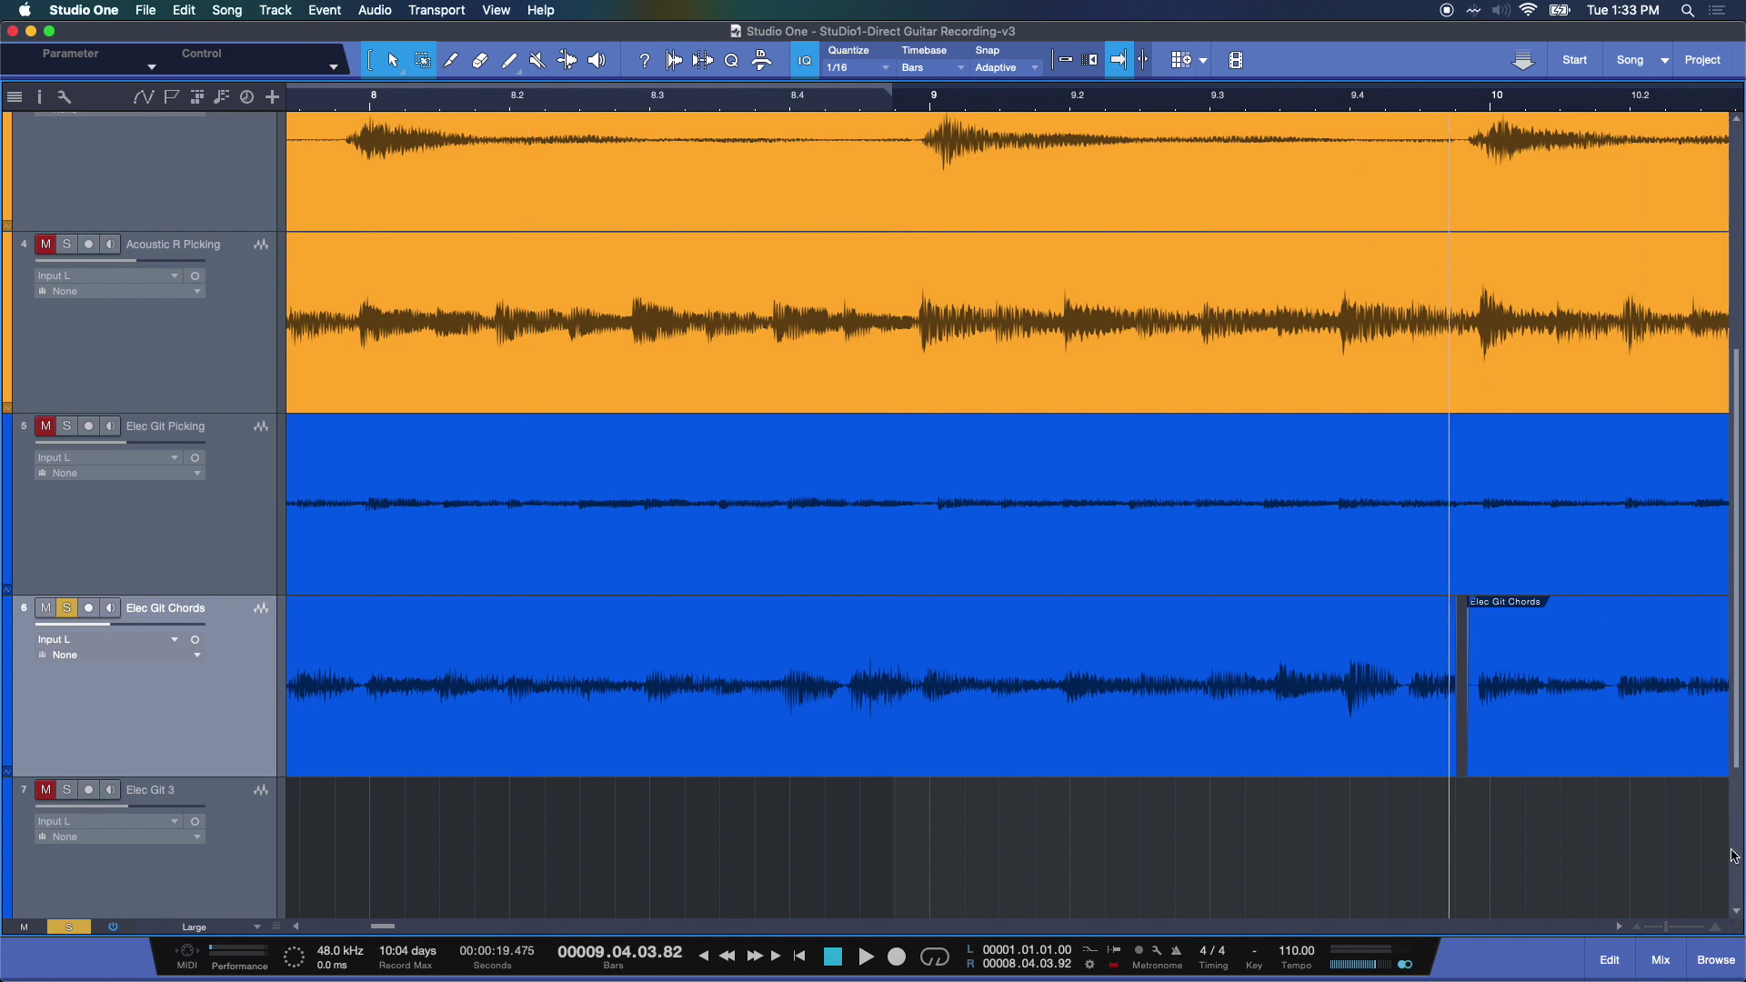
click(1716, 929)
click(1716, 928)
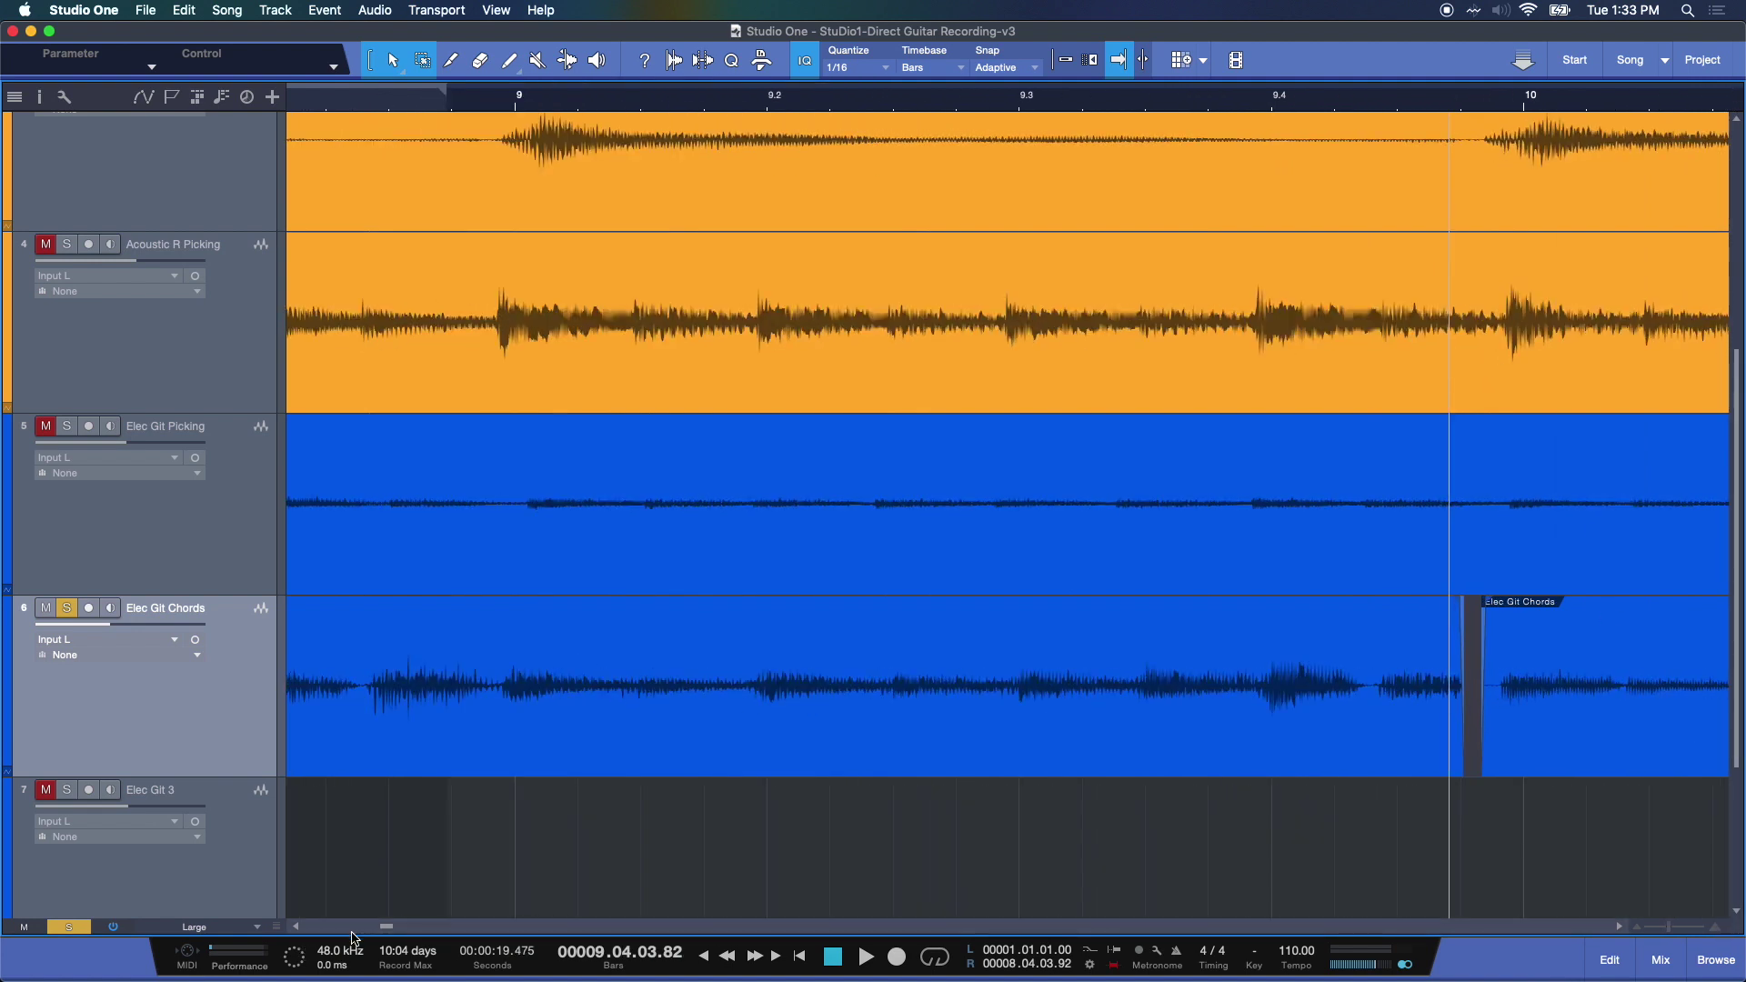
drag(387, 927, 392, 927)
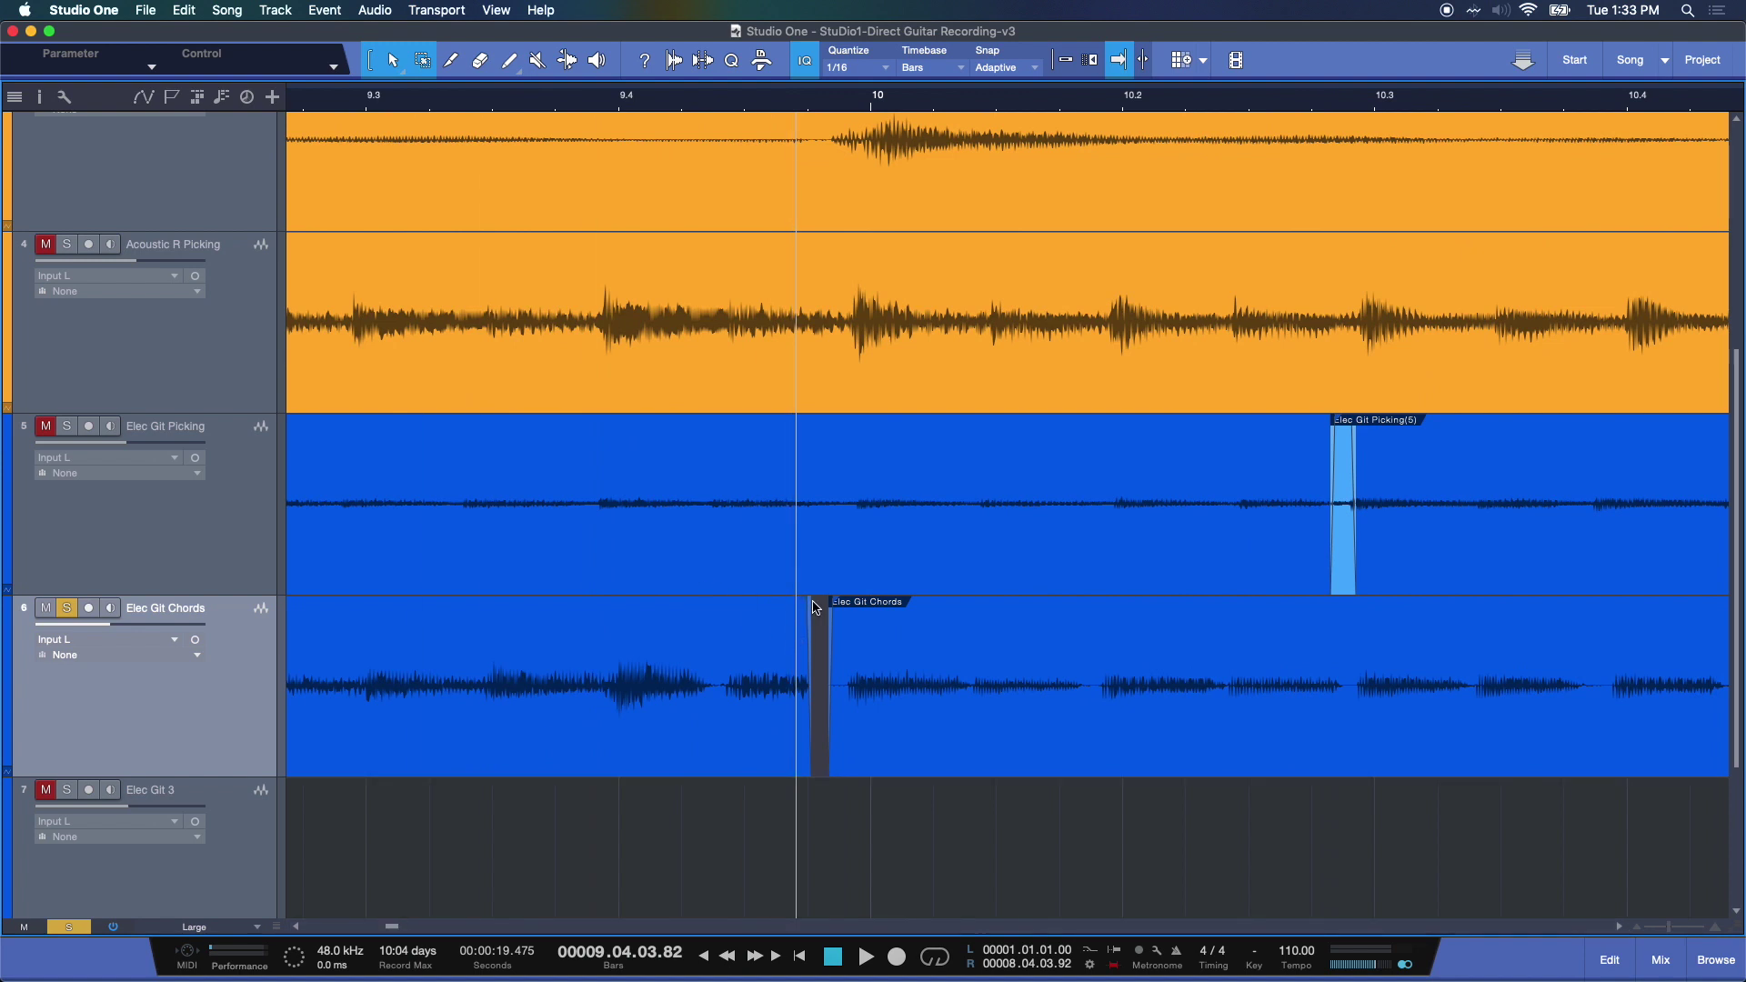
drag(811, 739, 837, 746)
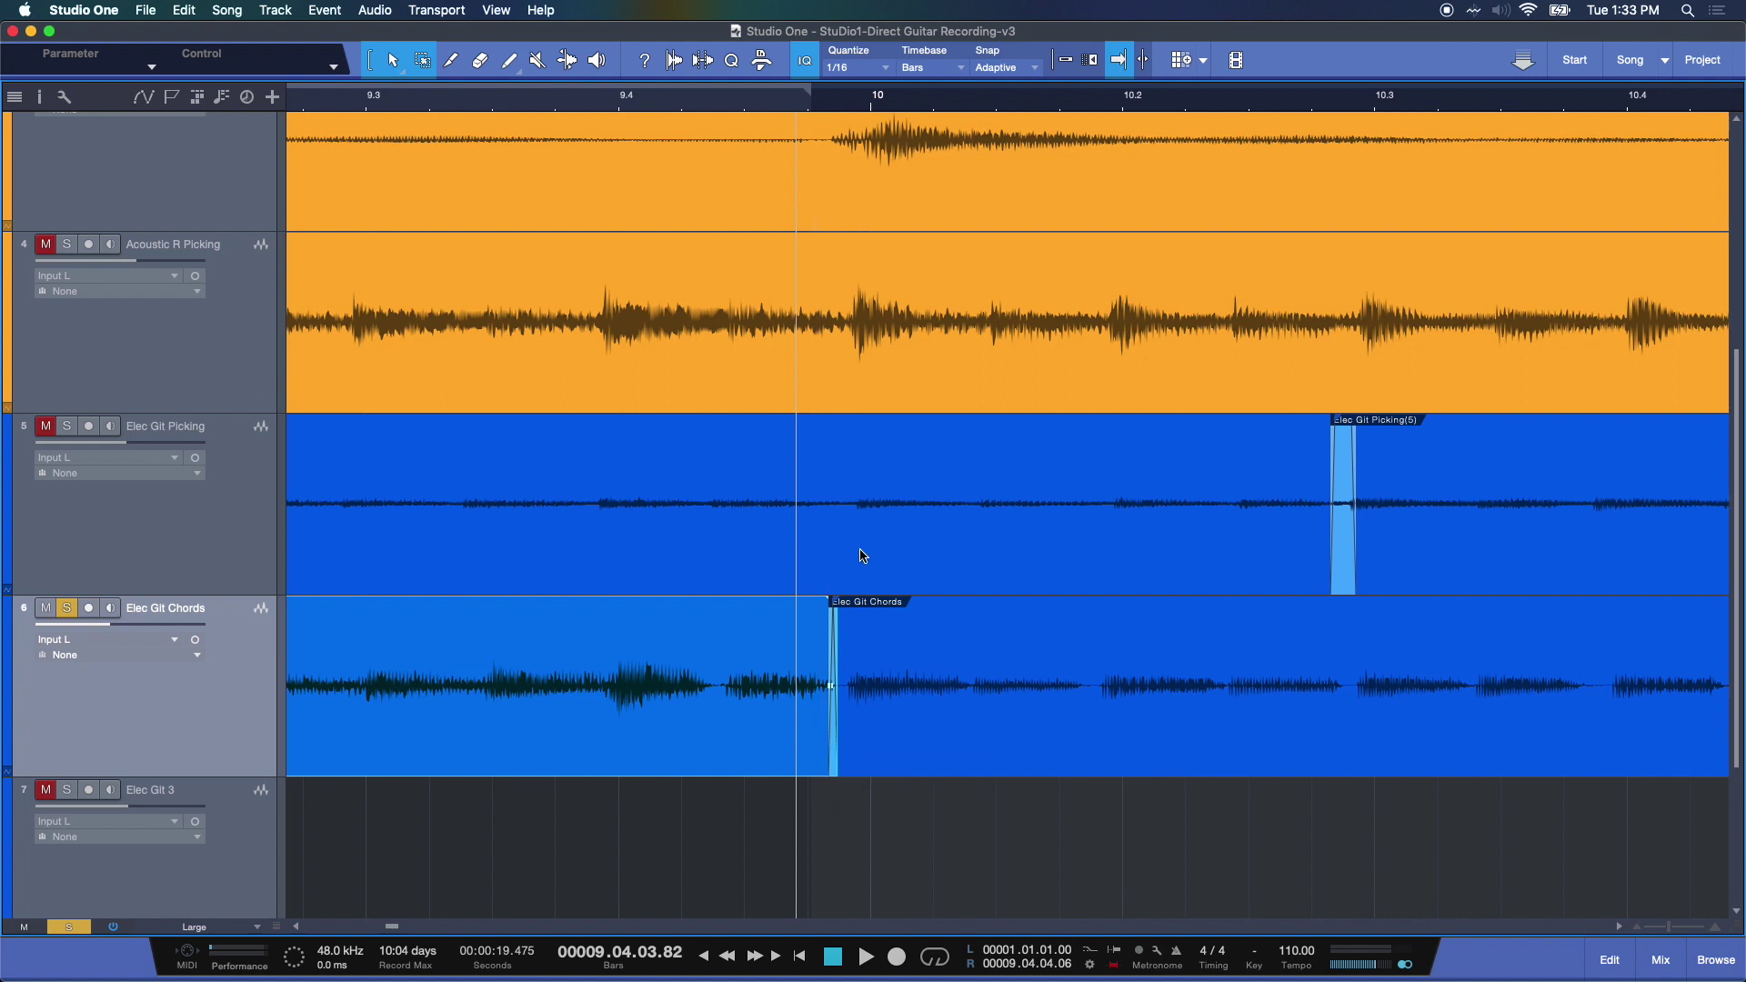
click(830, 102)
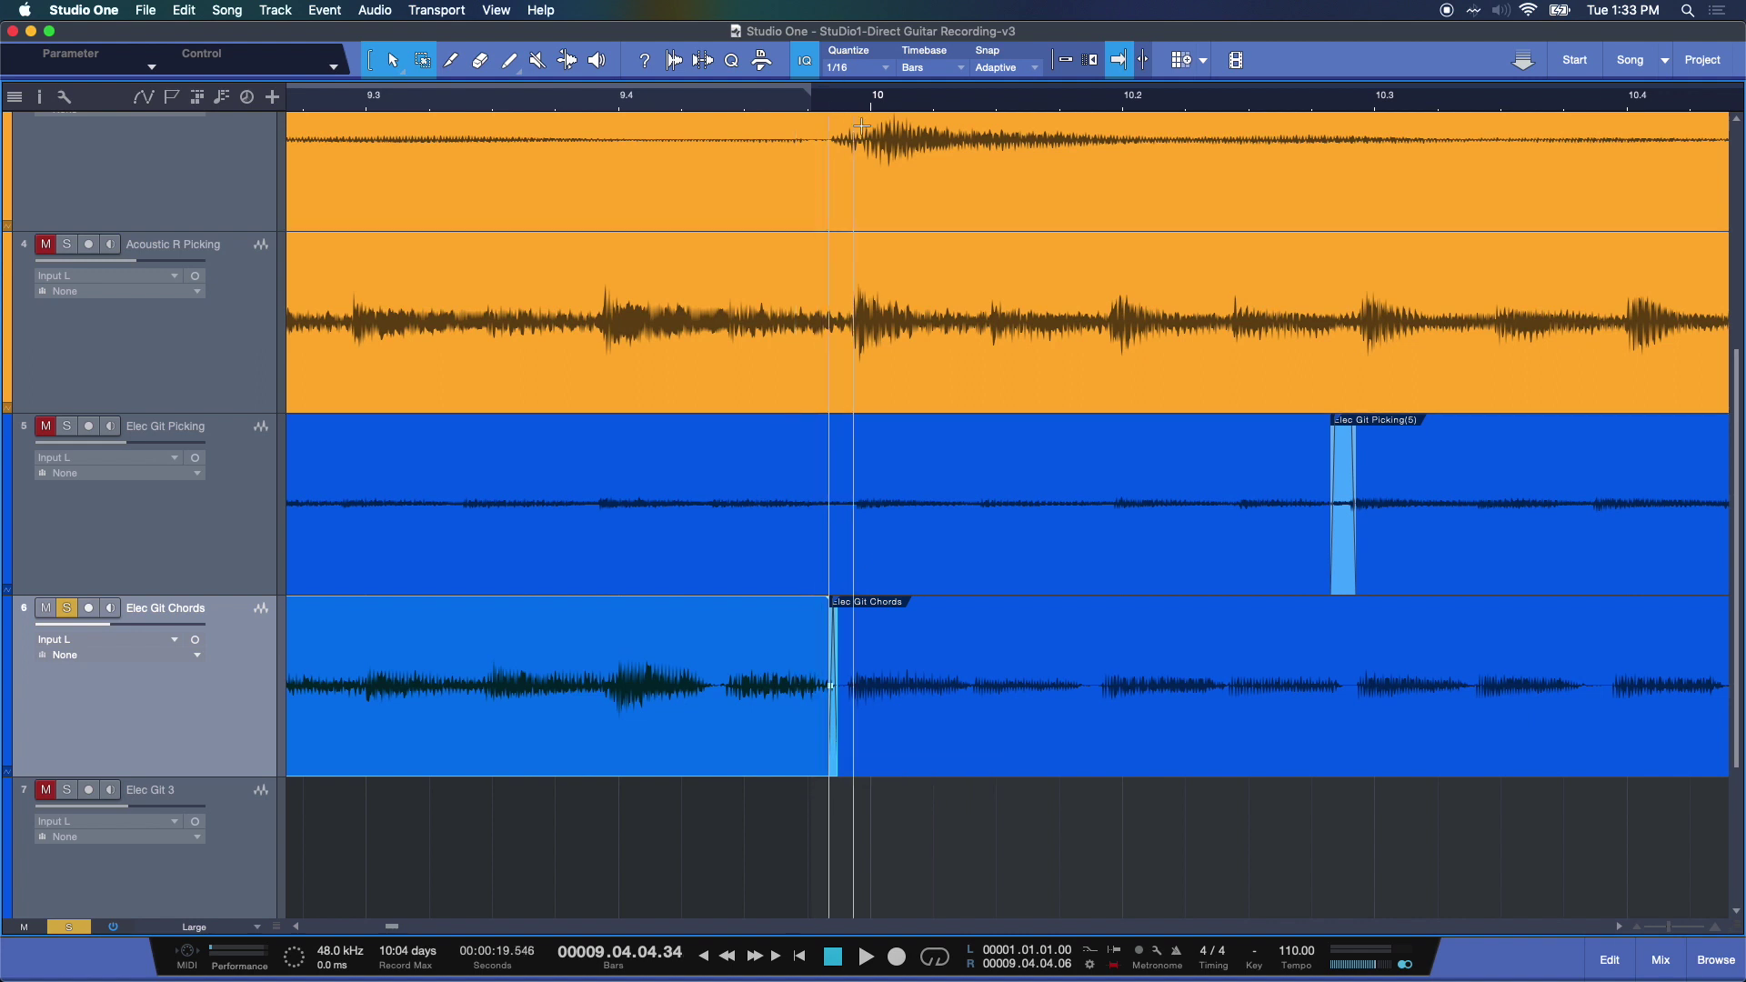
click(1720, 927)
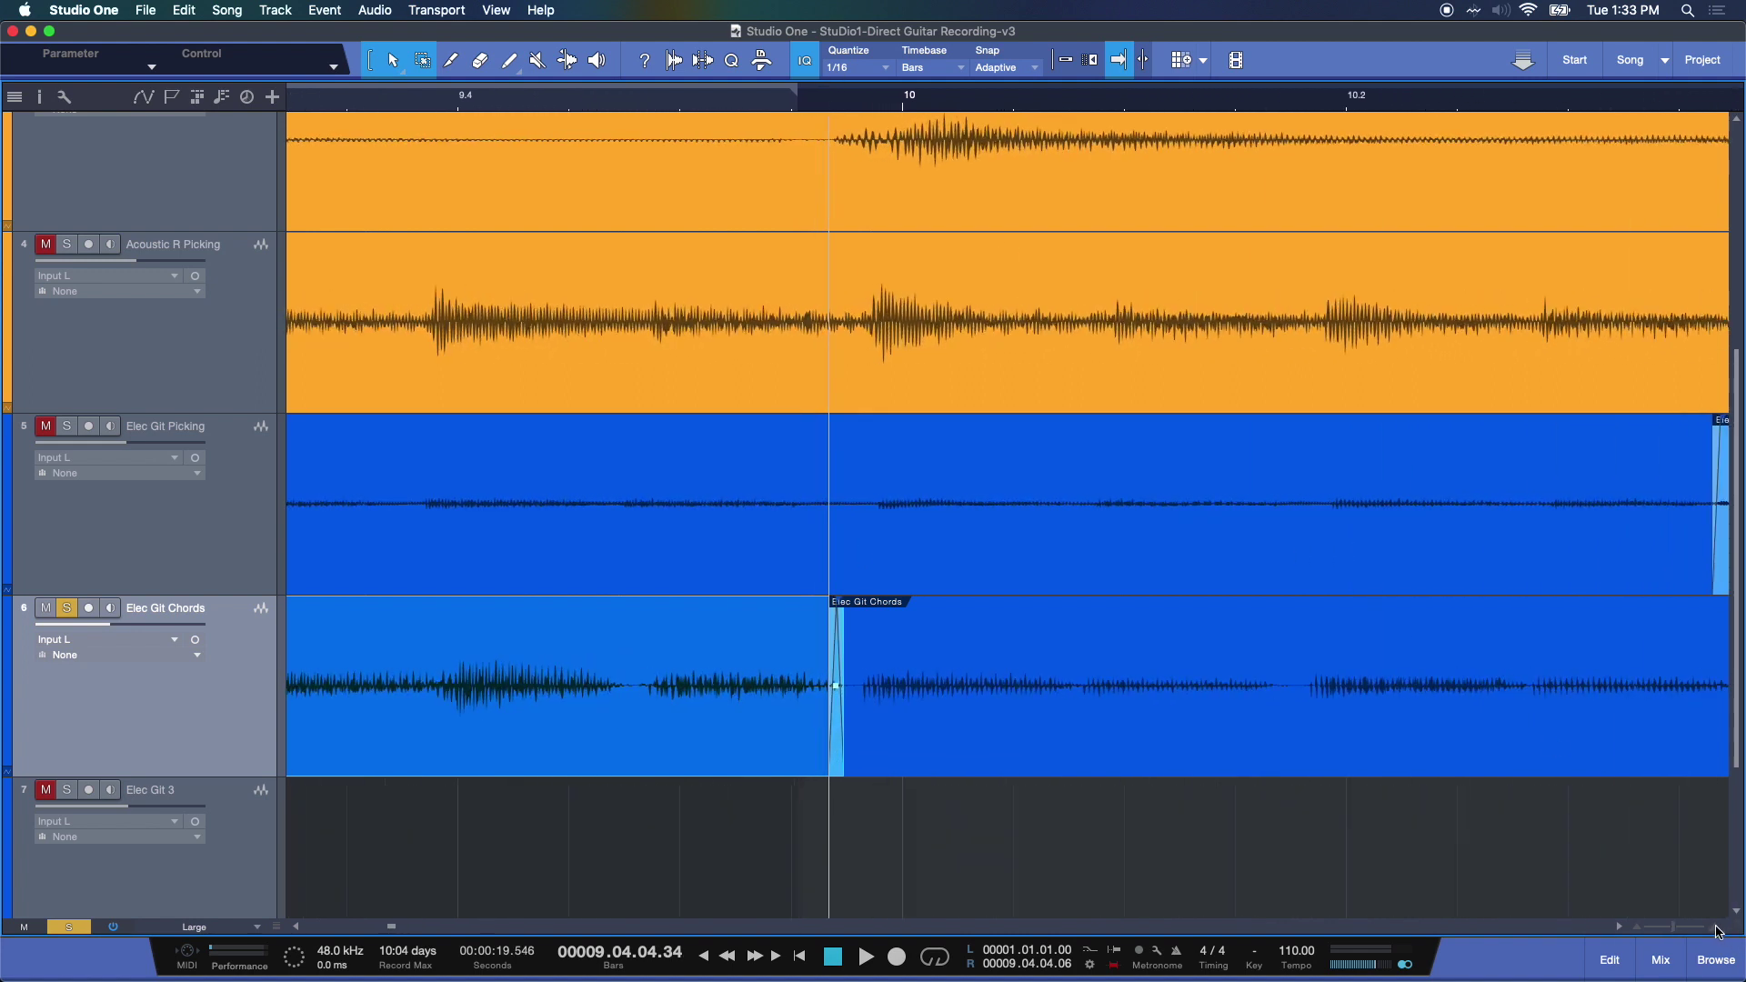
Step: Inspect the crossfade up close, then zoom back out to show the whole section
click(1718, 928)
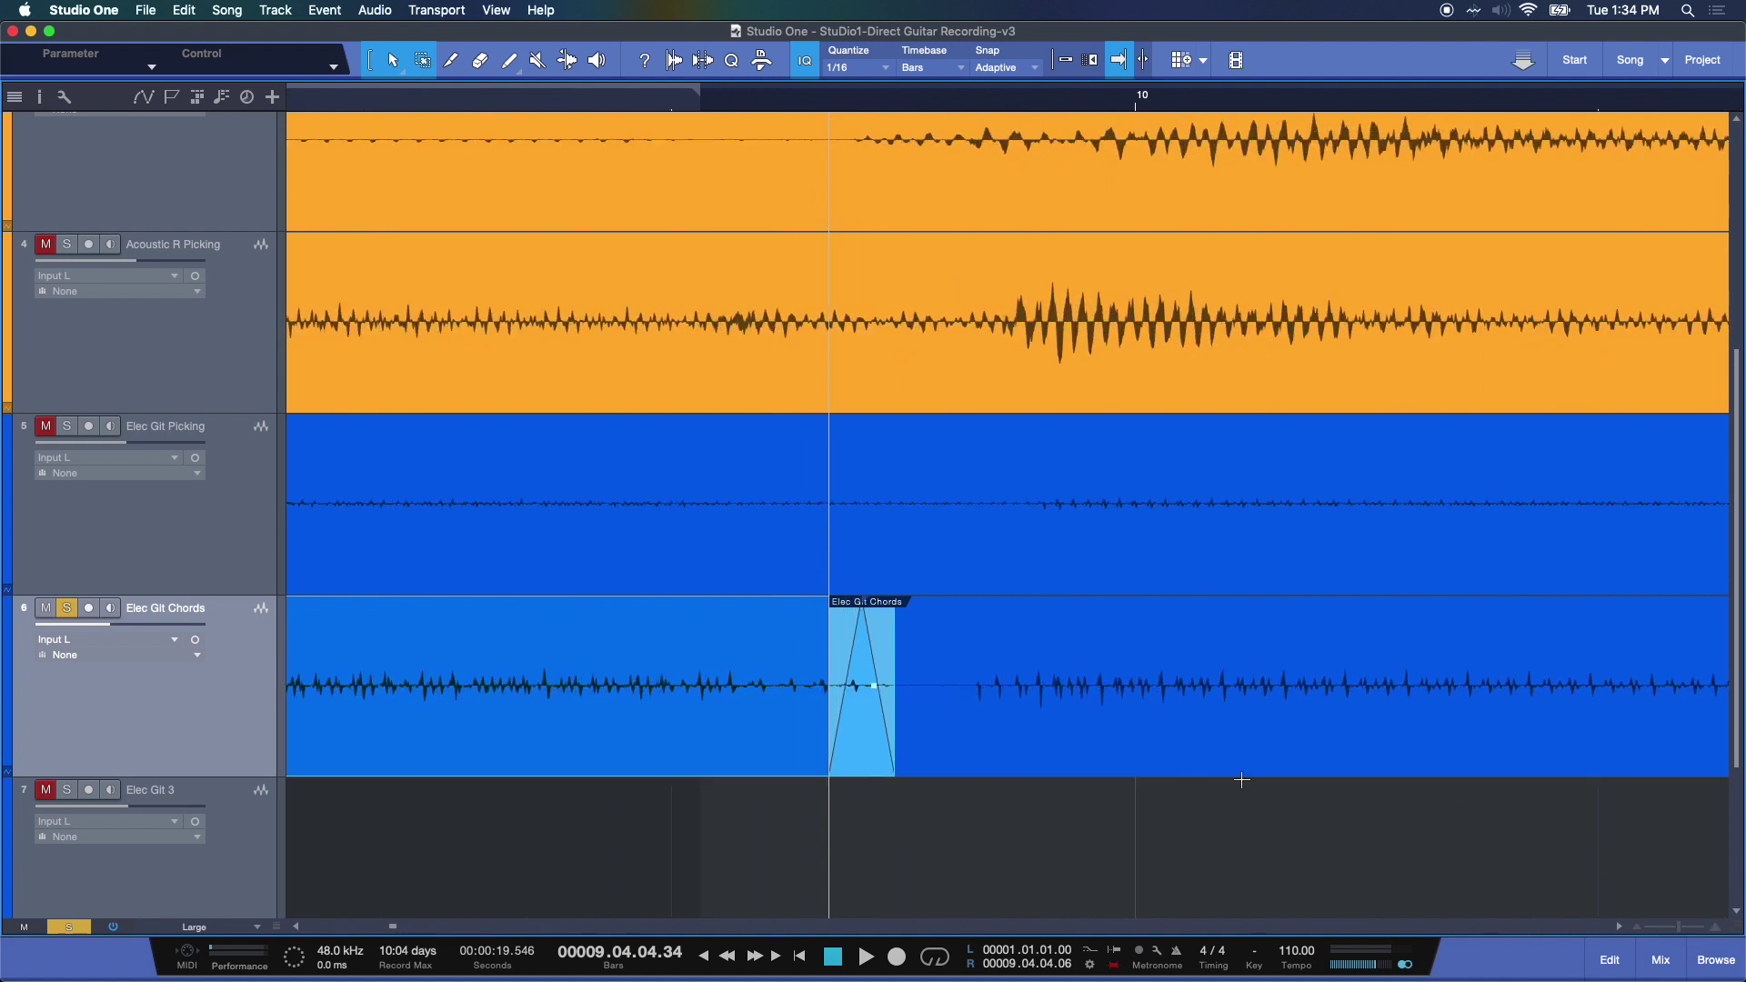
click(1638, 929)
click(1638, 929)
click(1638, 929)
click(1638, 929)
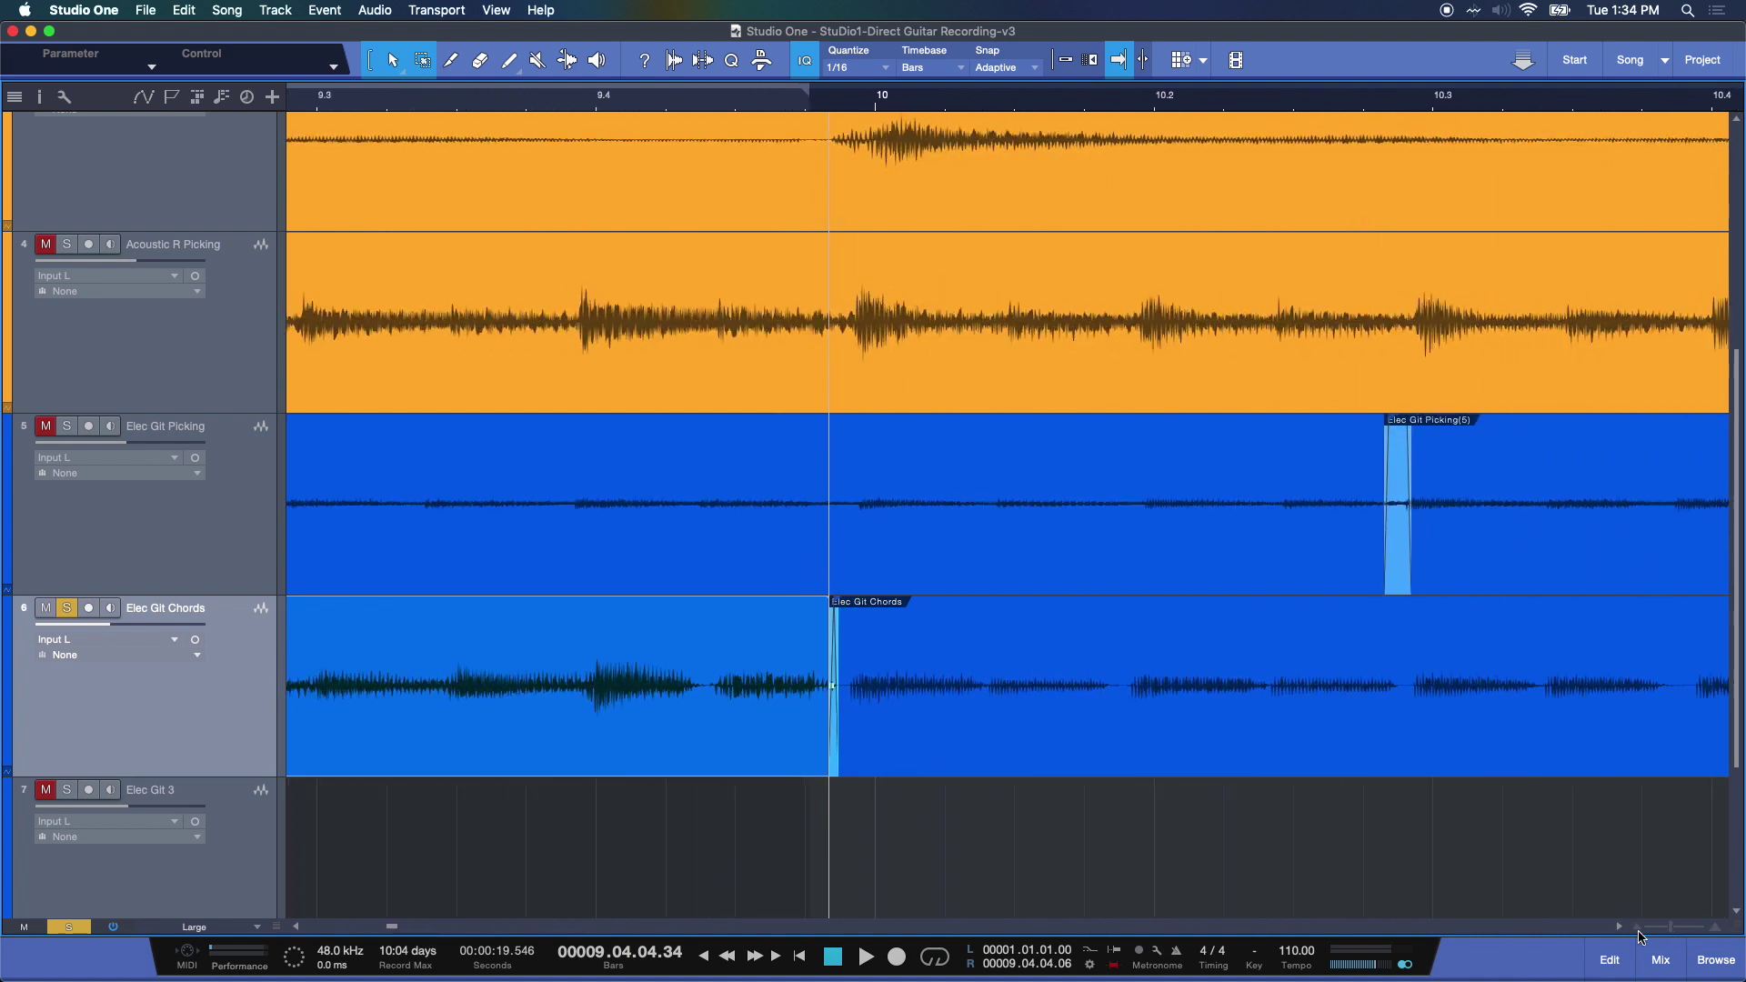
click(1639, 930)
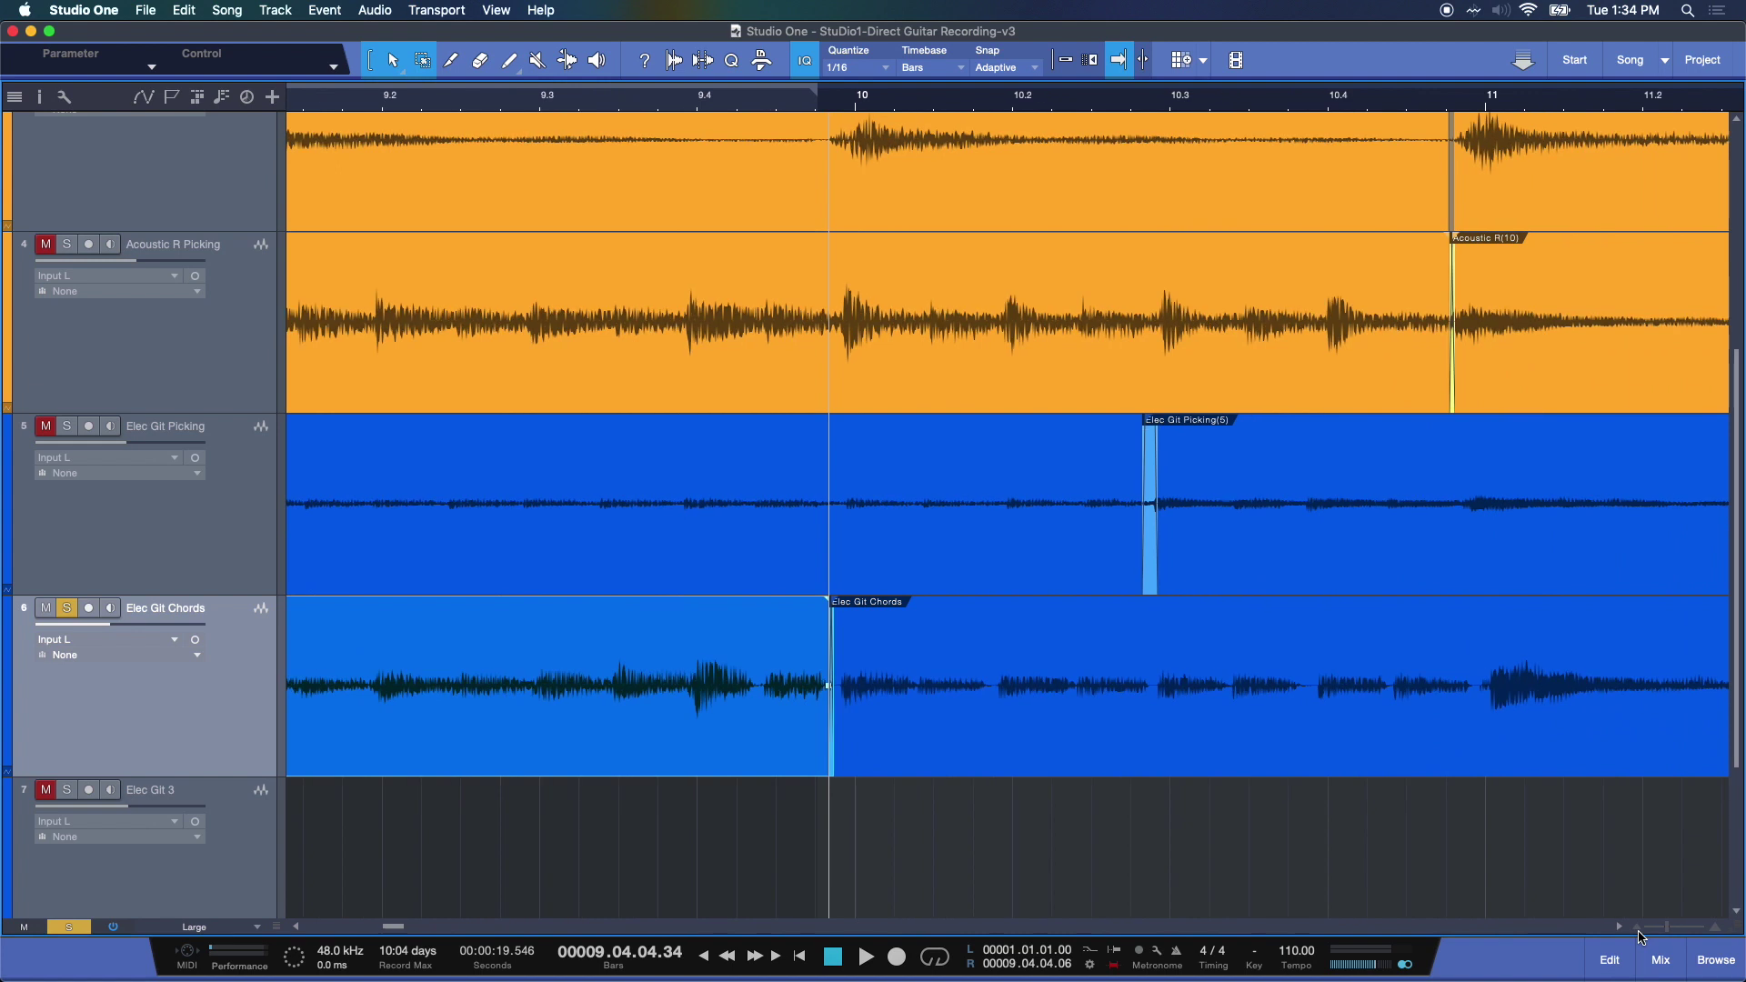
click(1639, 930)
click(1639, 929)
click(1639, 930)
click(1639, 929)
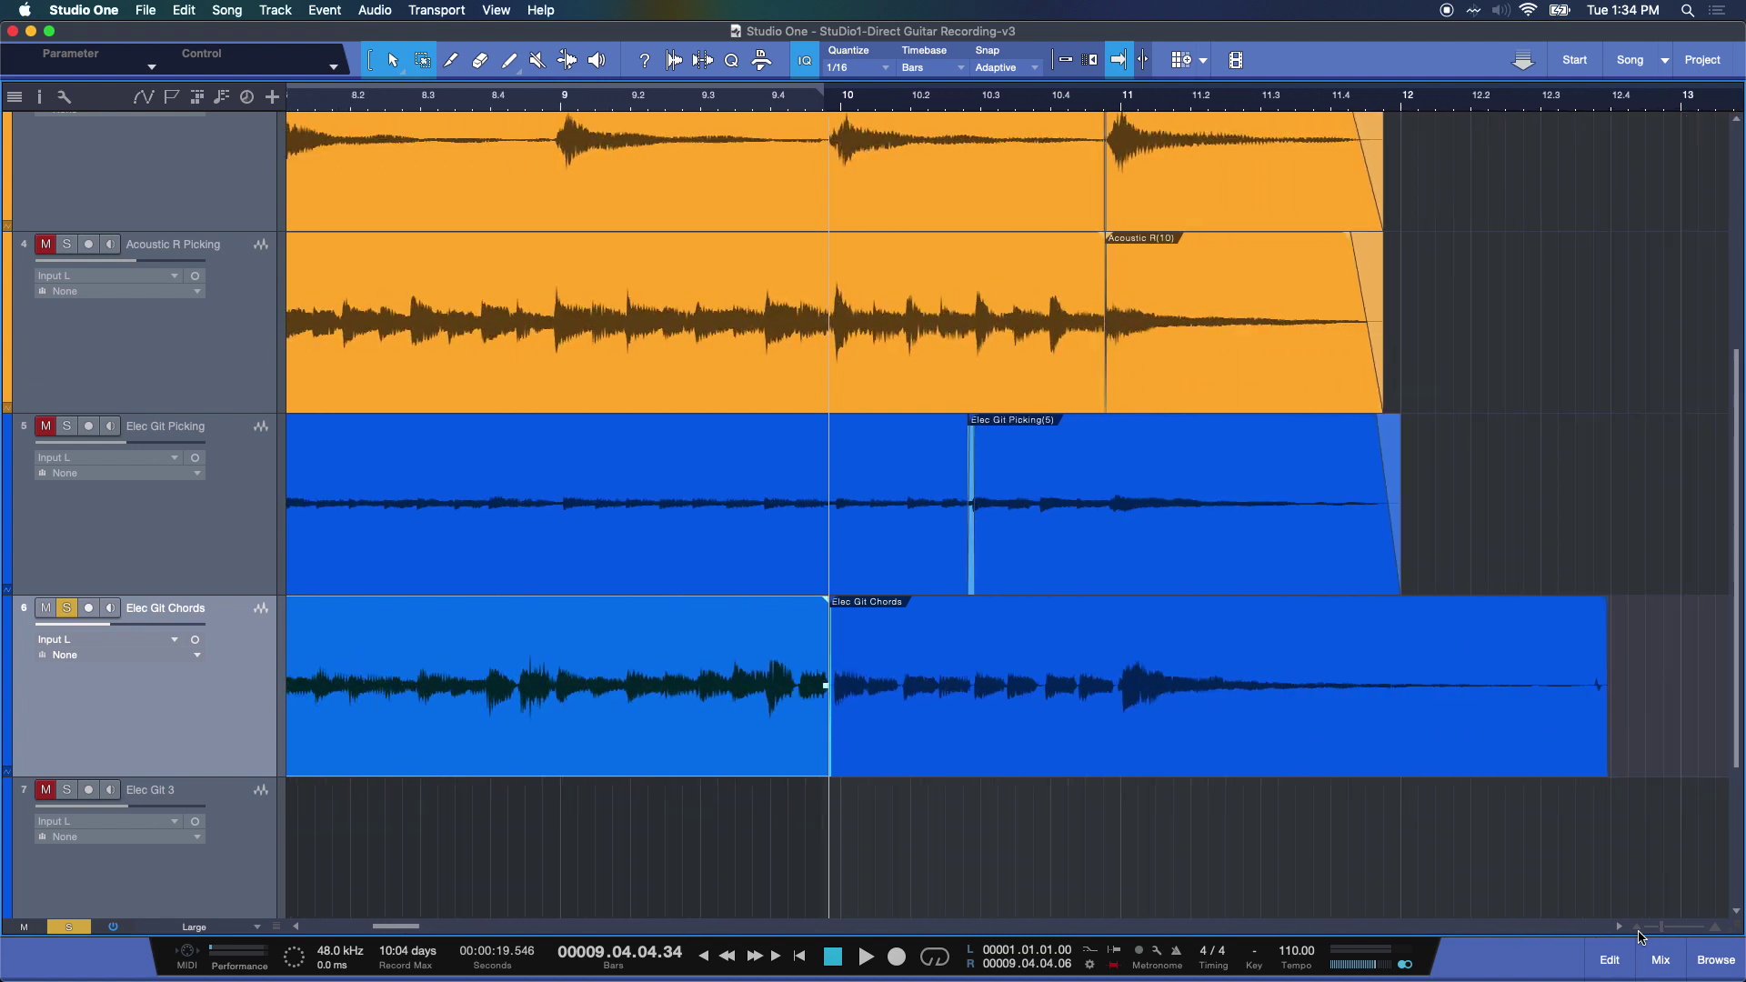
click(1639, 930)
click(1639, 929)
click(1638, 930)
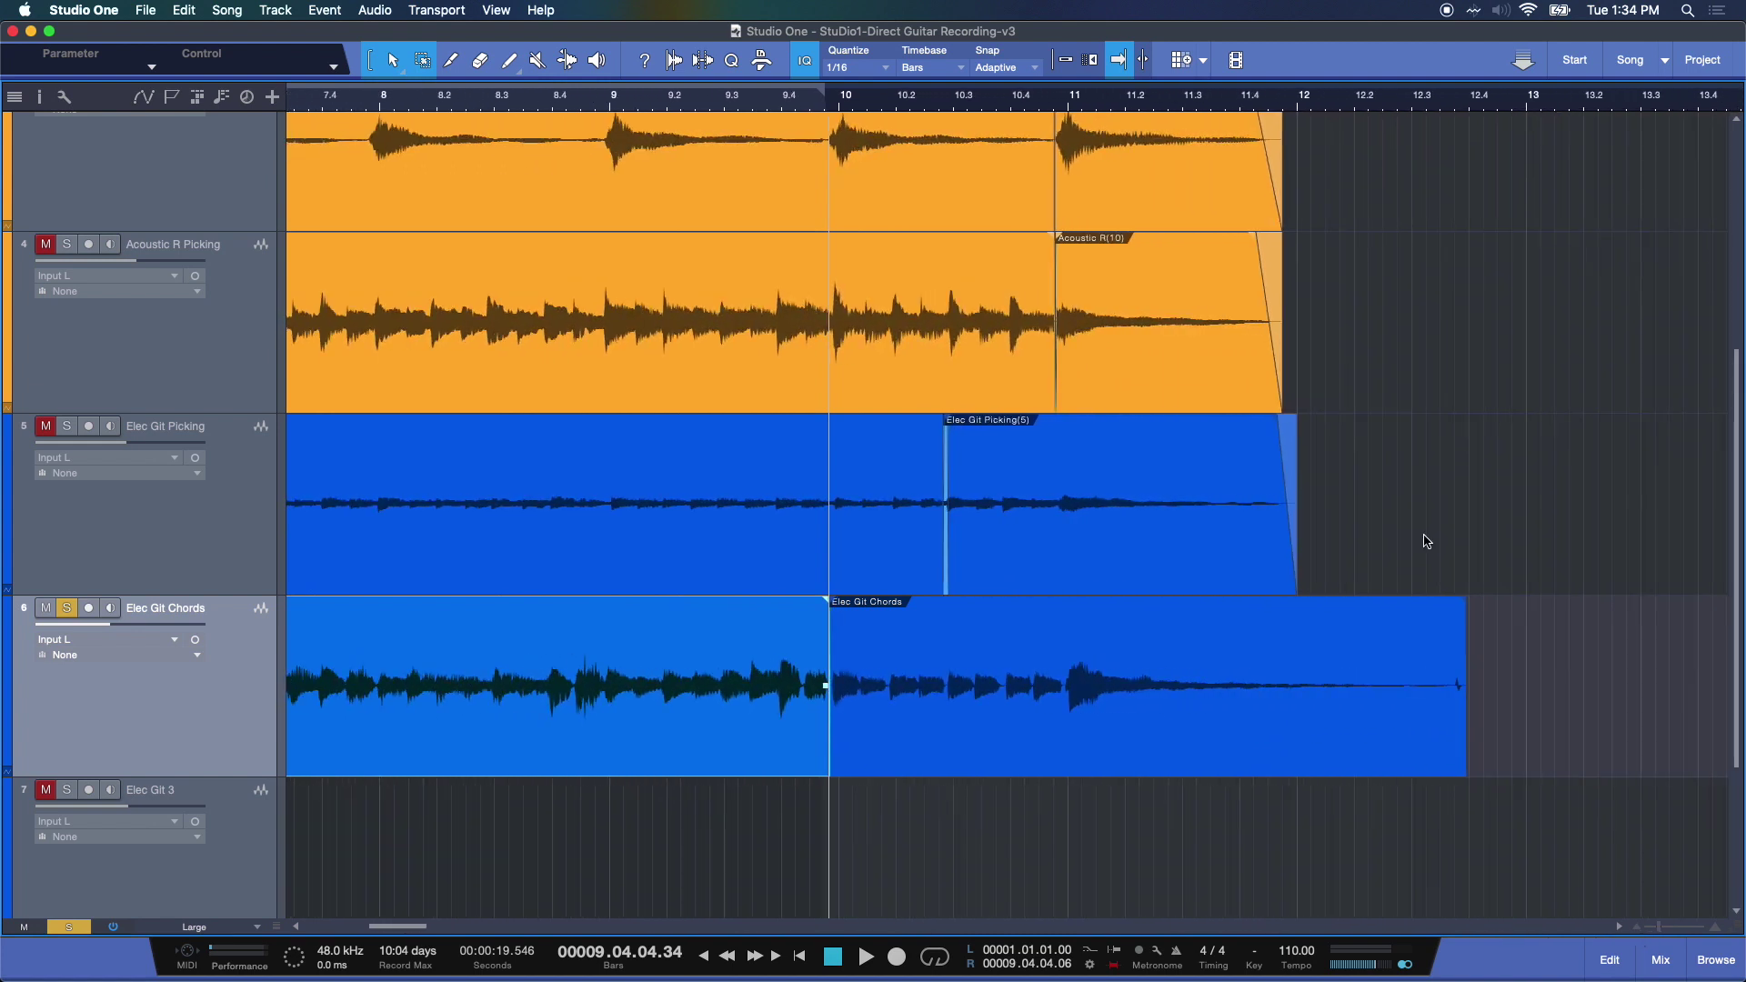
Step: Unsolo Elec Git Chords and play the full mix from bar 9 through the join
click(67, 608)
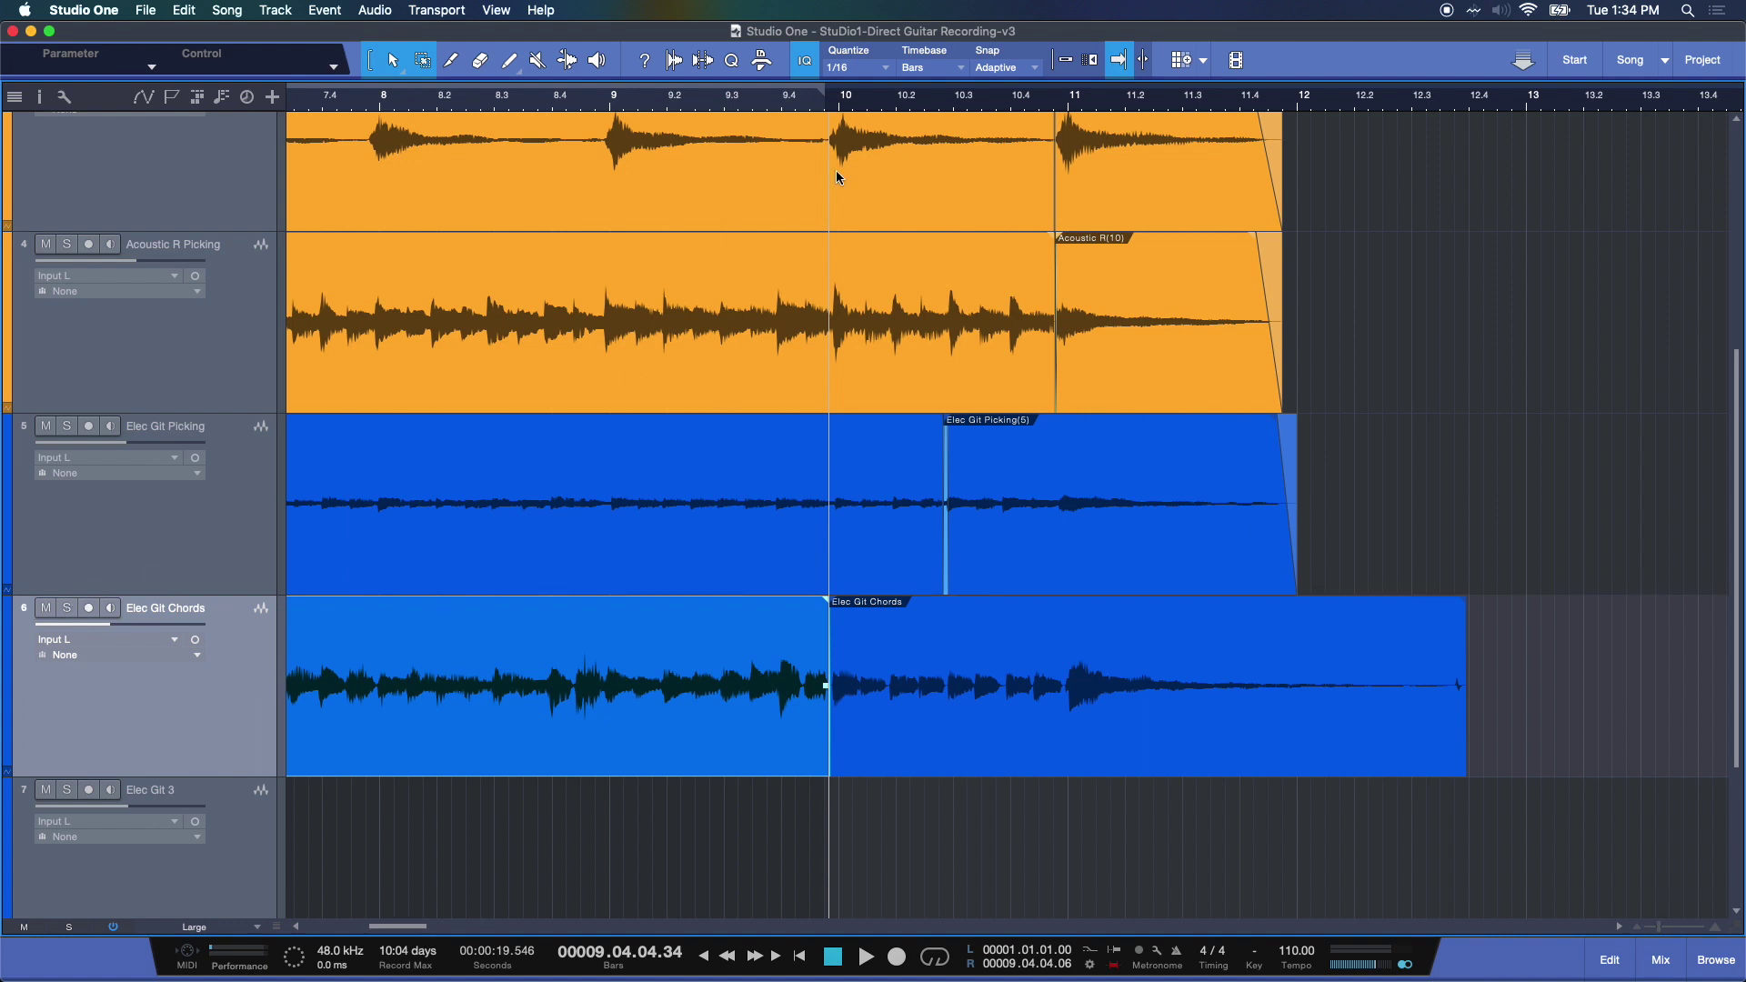
click(609, 102)
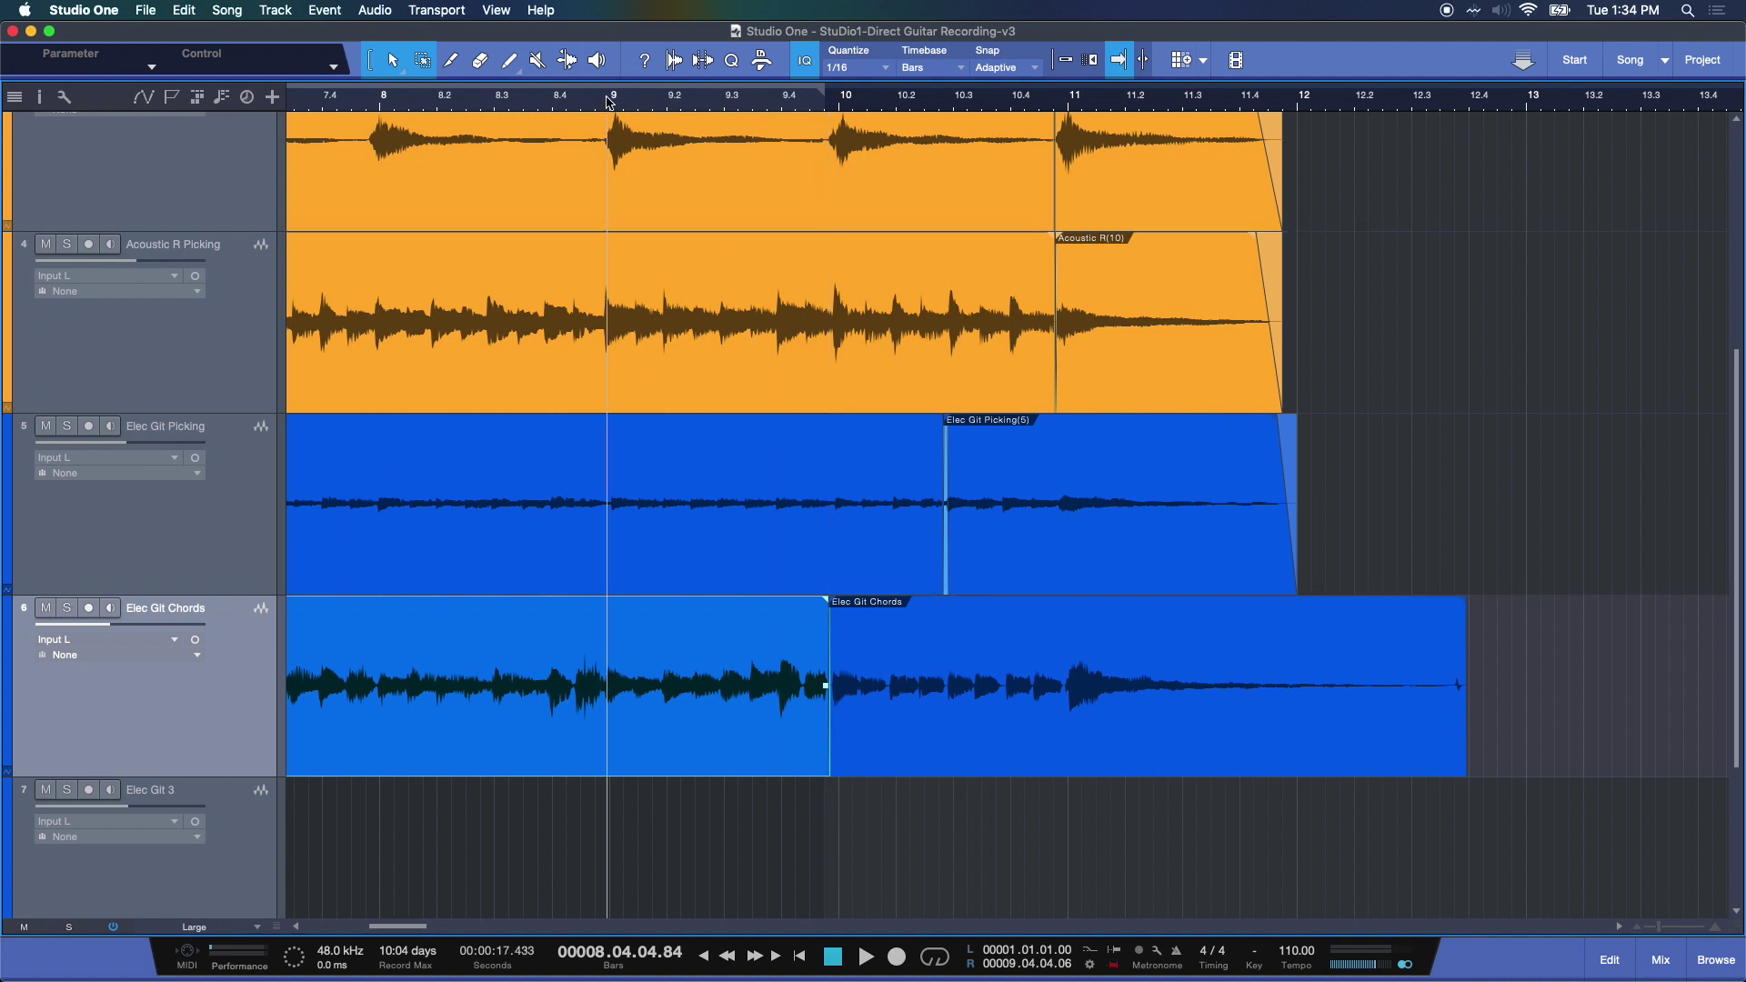
key(space)
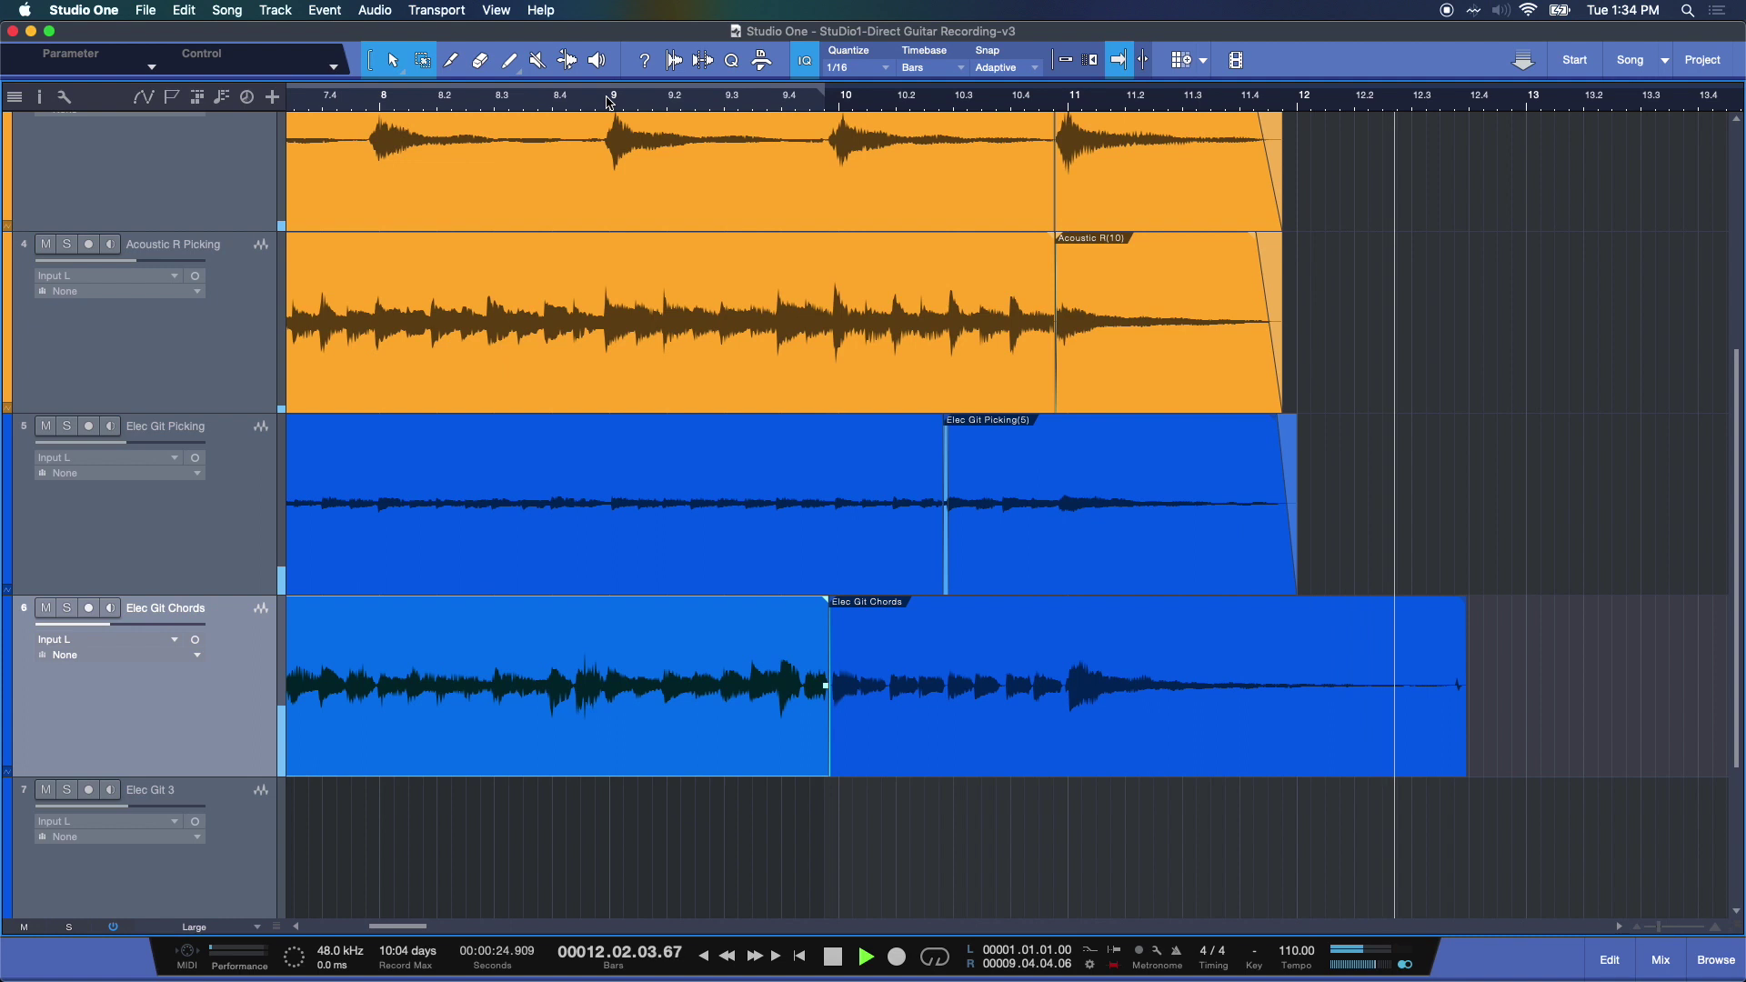
key(space)
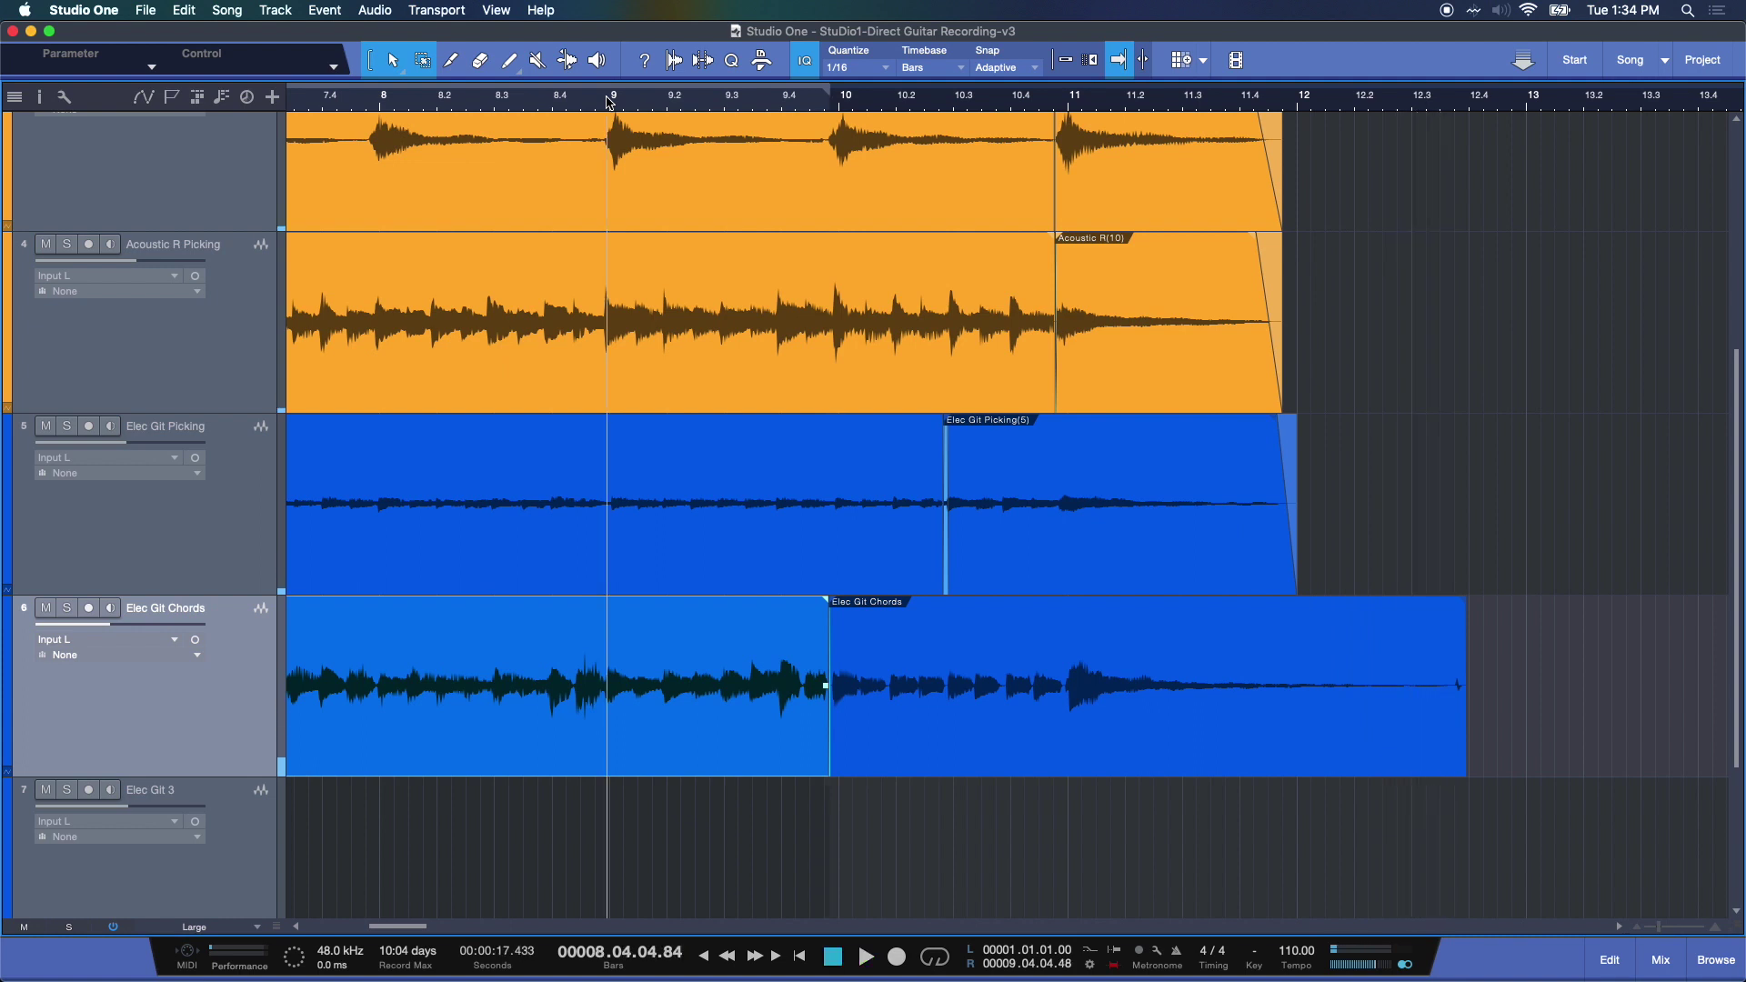